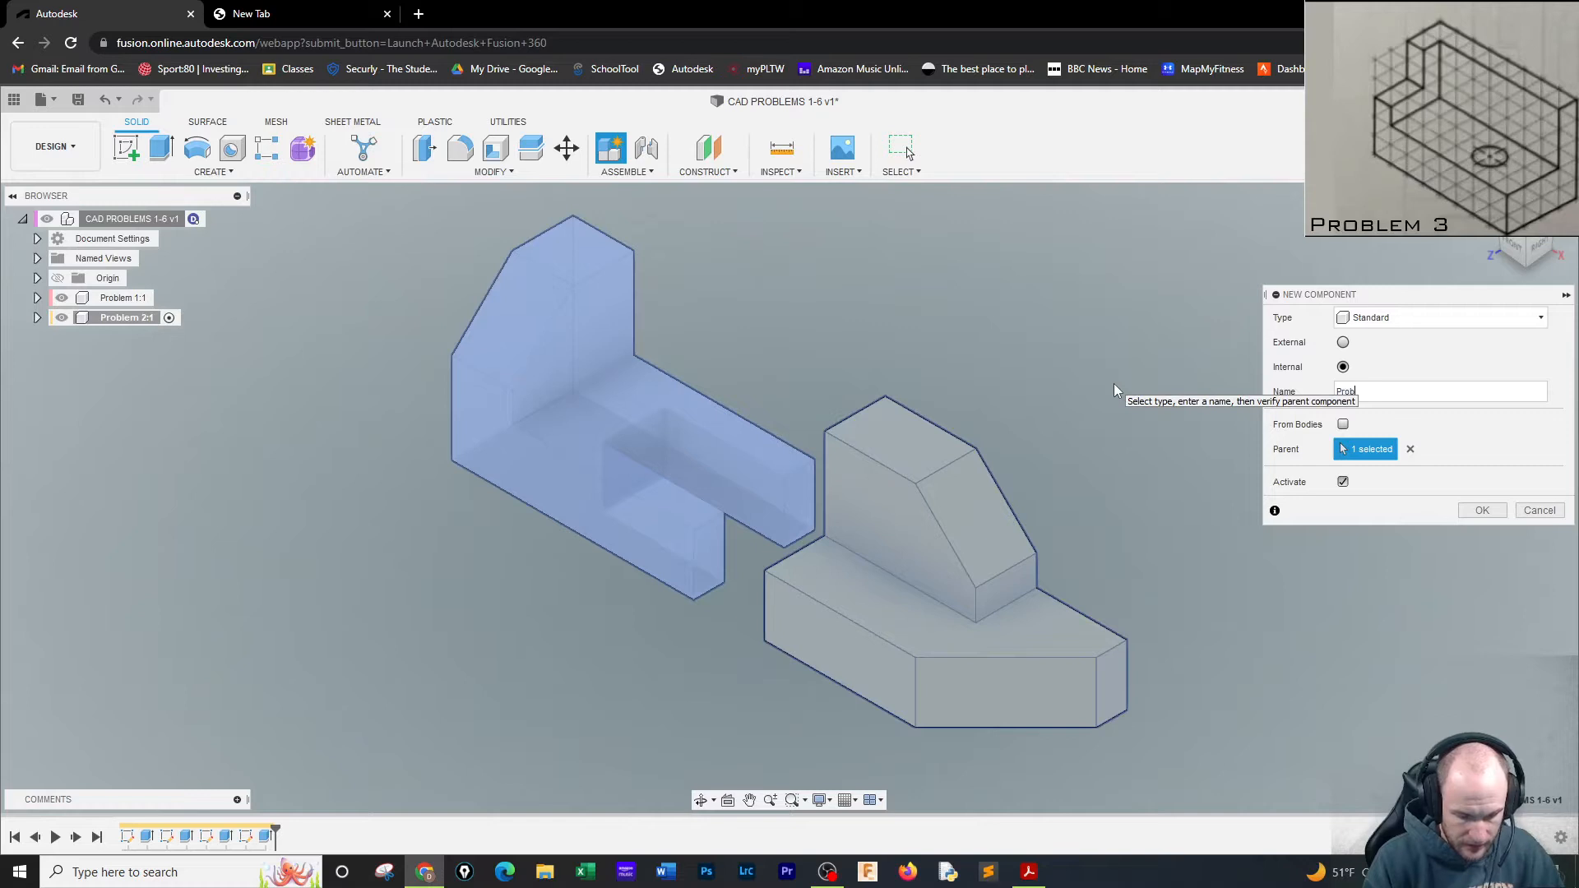
# Create the new component with the name Problem 3 and open a sketch on the XY plane
pyautogui.write('lem 3')
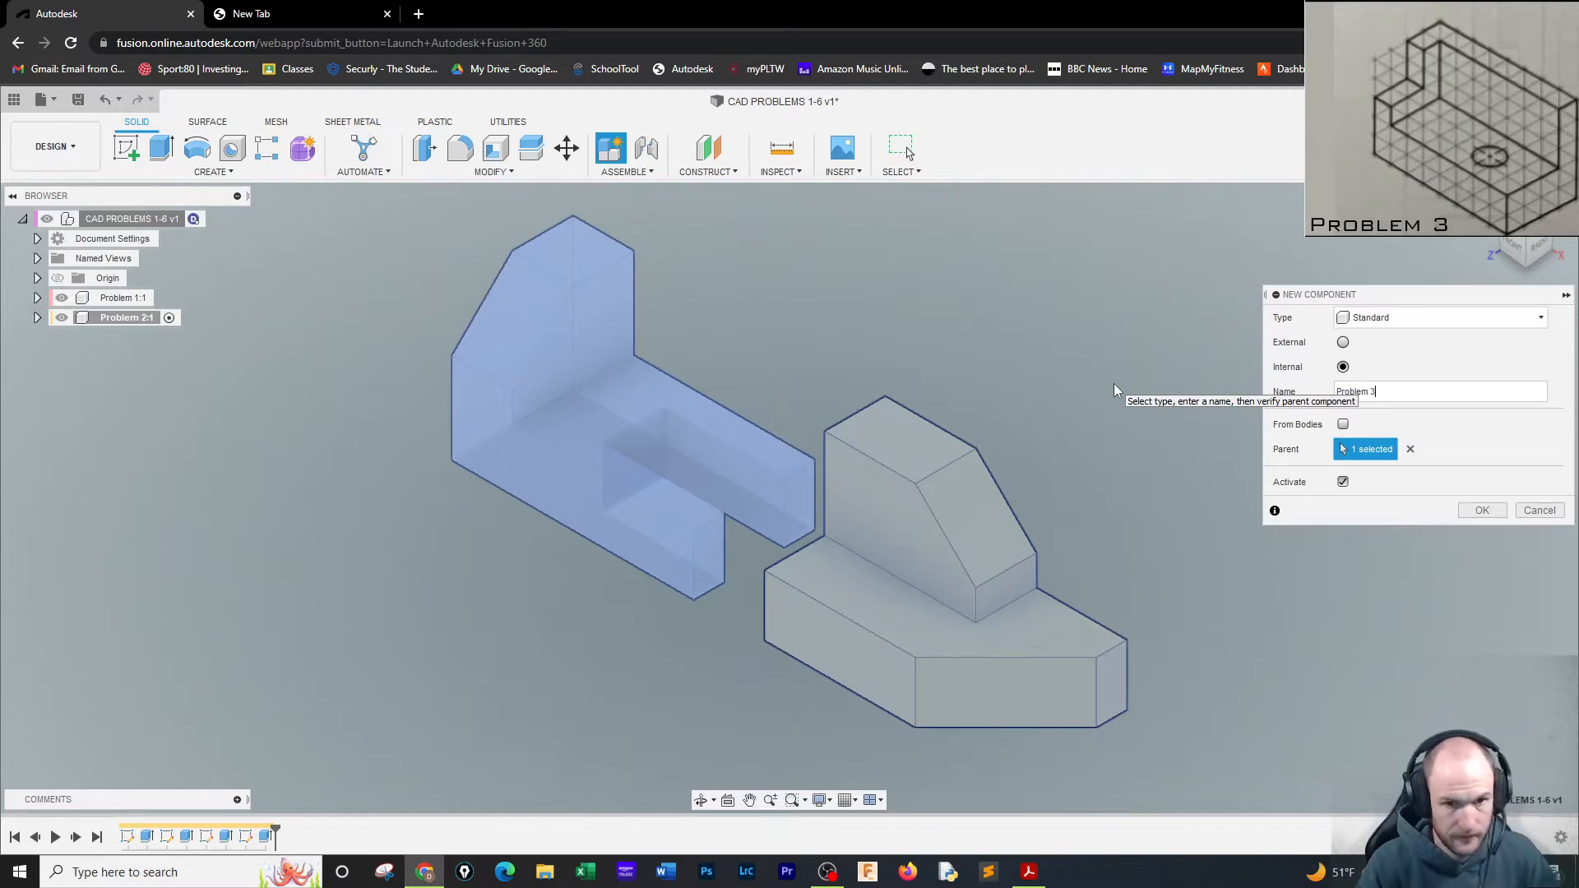
pyautogui.press('Return')
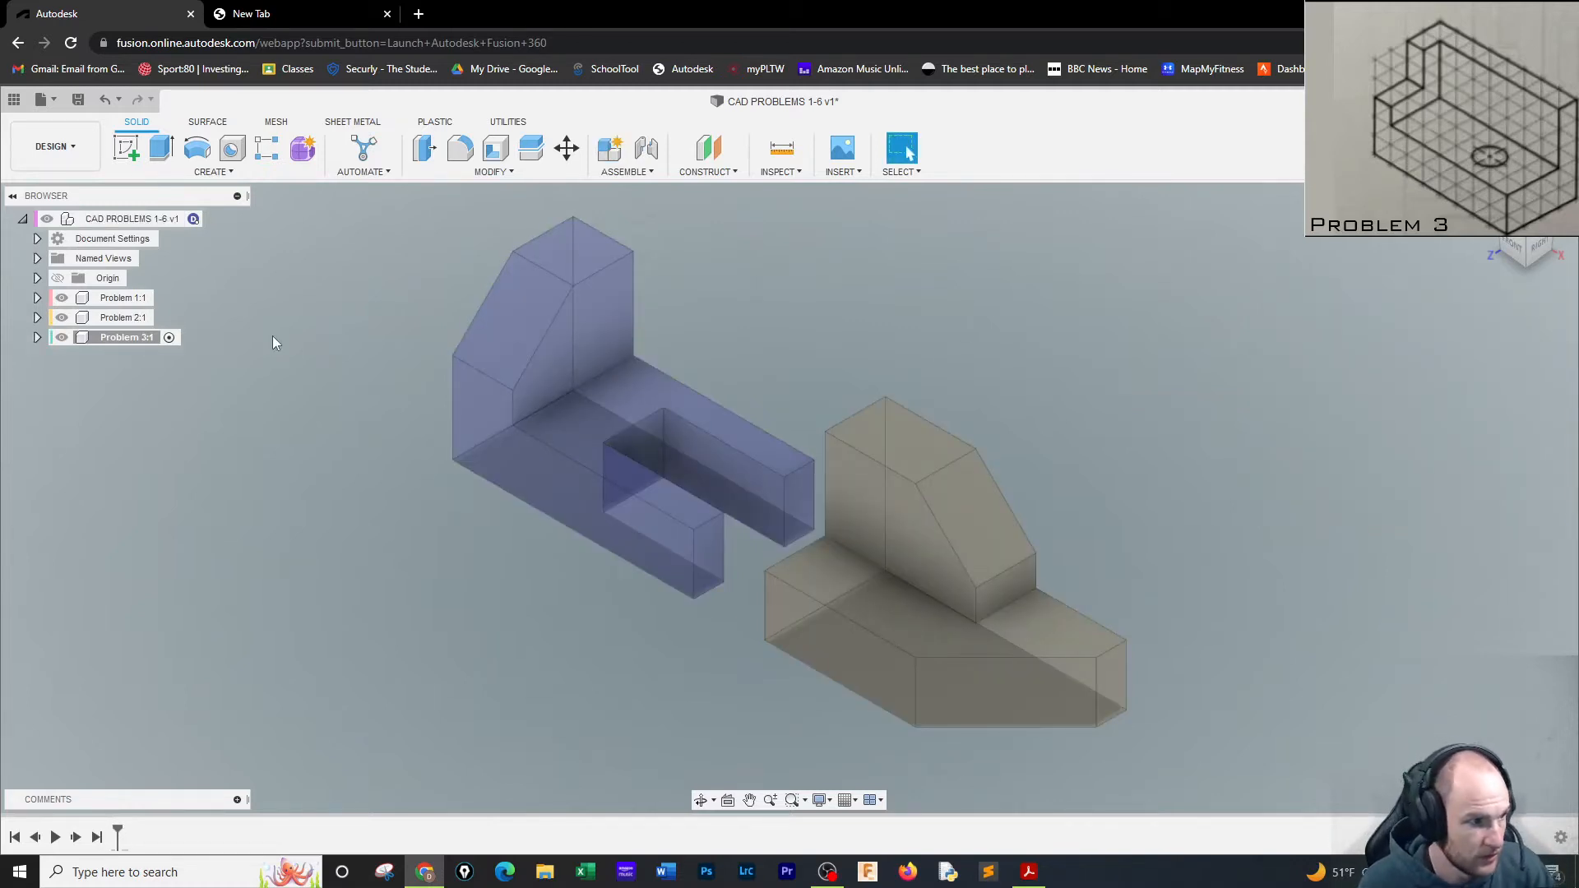
pyautogui.click(130, 143)
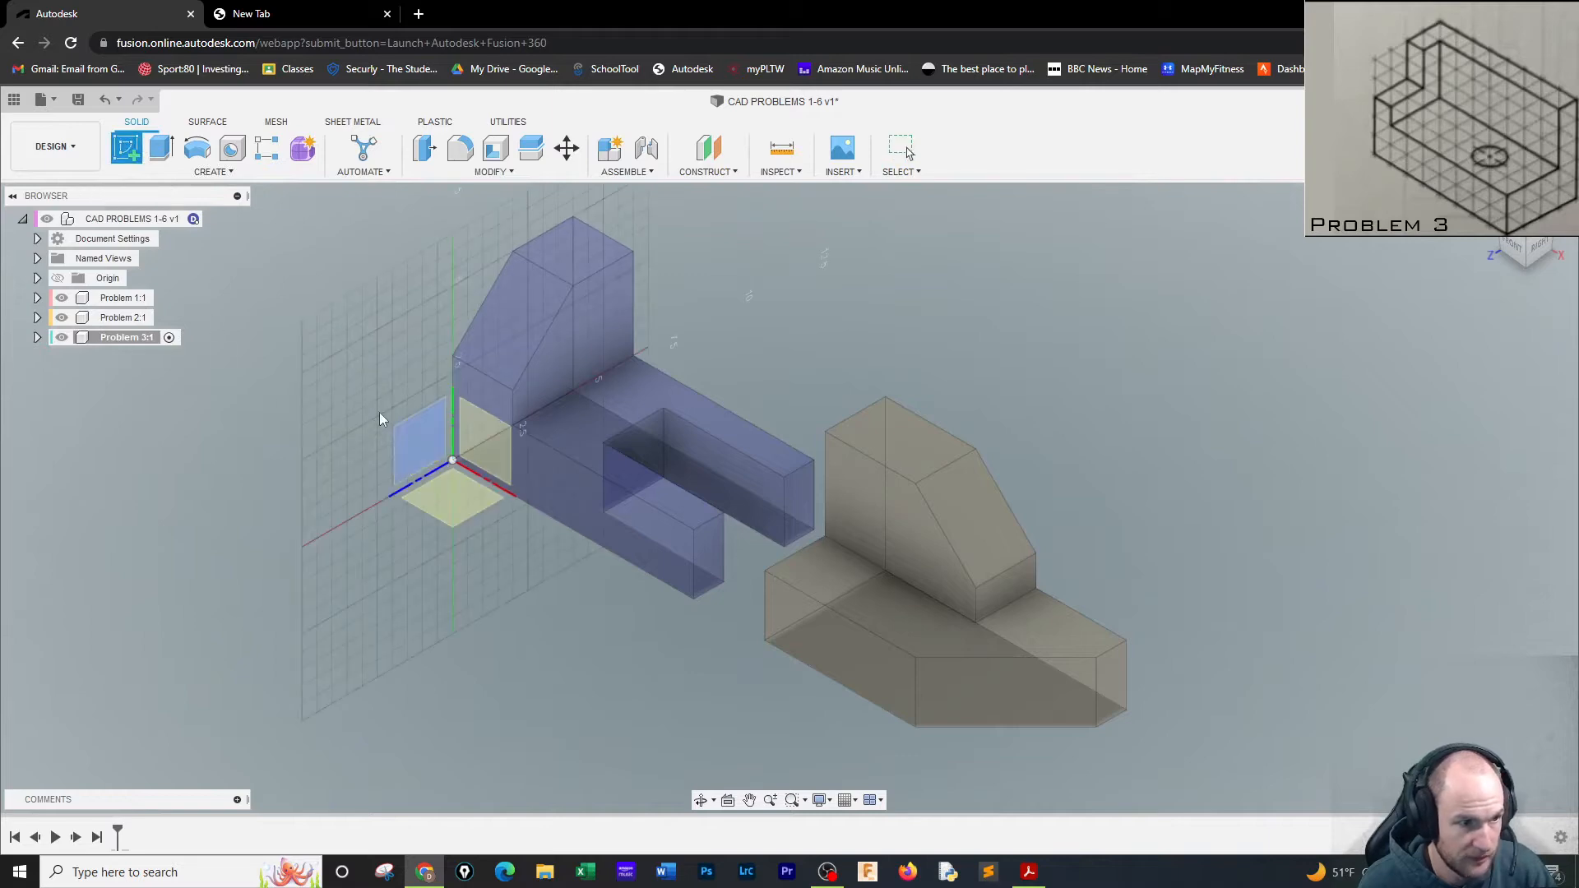
pyautogui.click(490, 429)
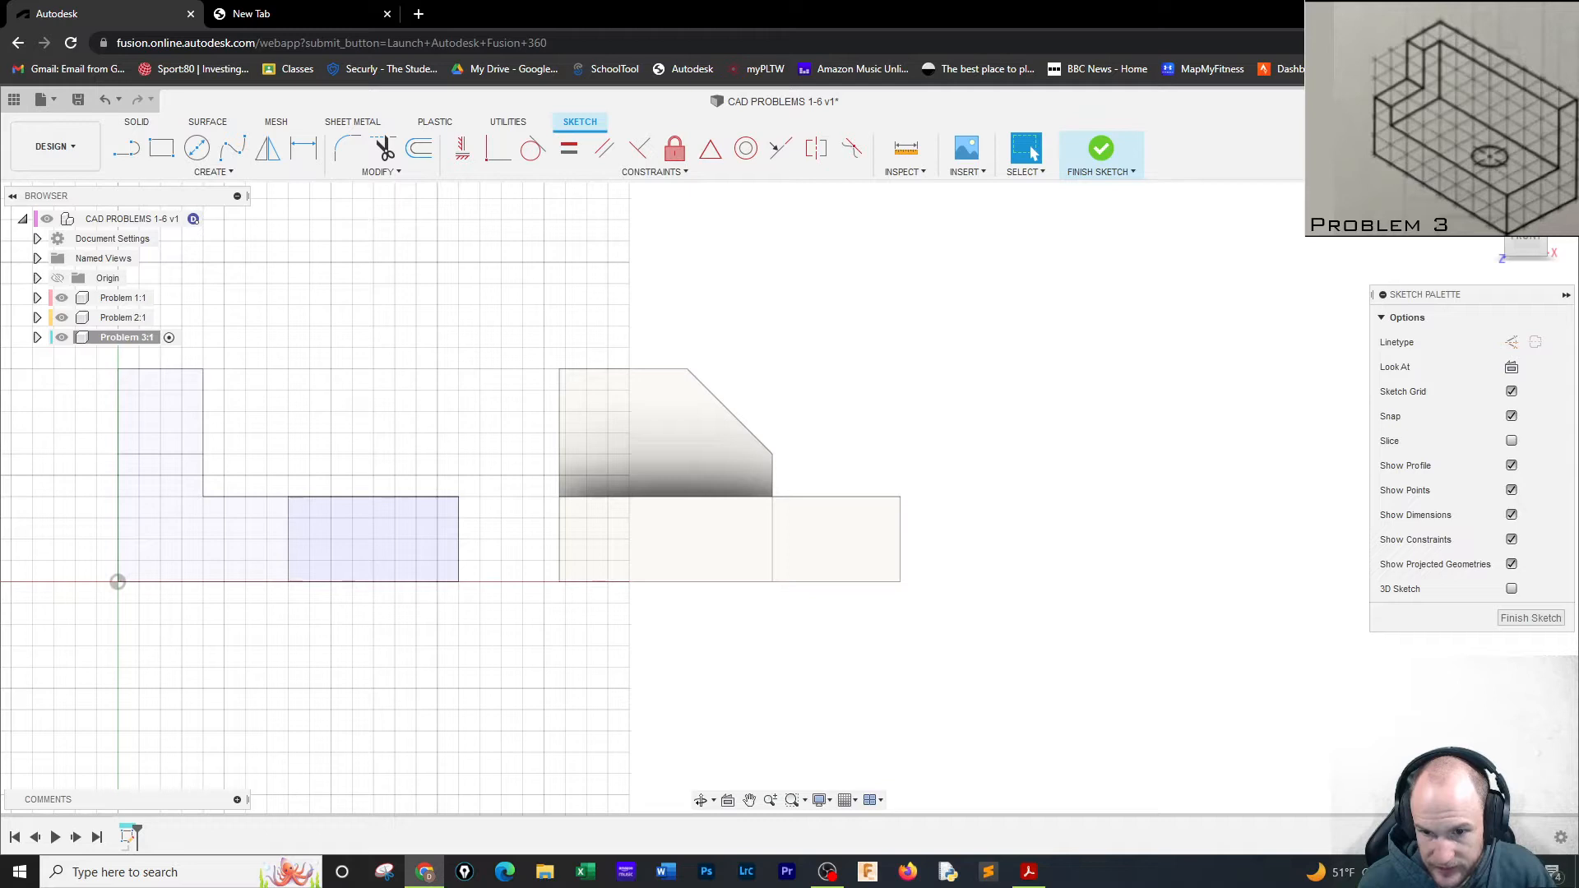
# Sketch a rectangle 5 in high and 8 in wide on the horizontal axis, beyond the Problem 2 part, and finish the sketch
pyautogui.click(162, 148)
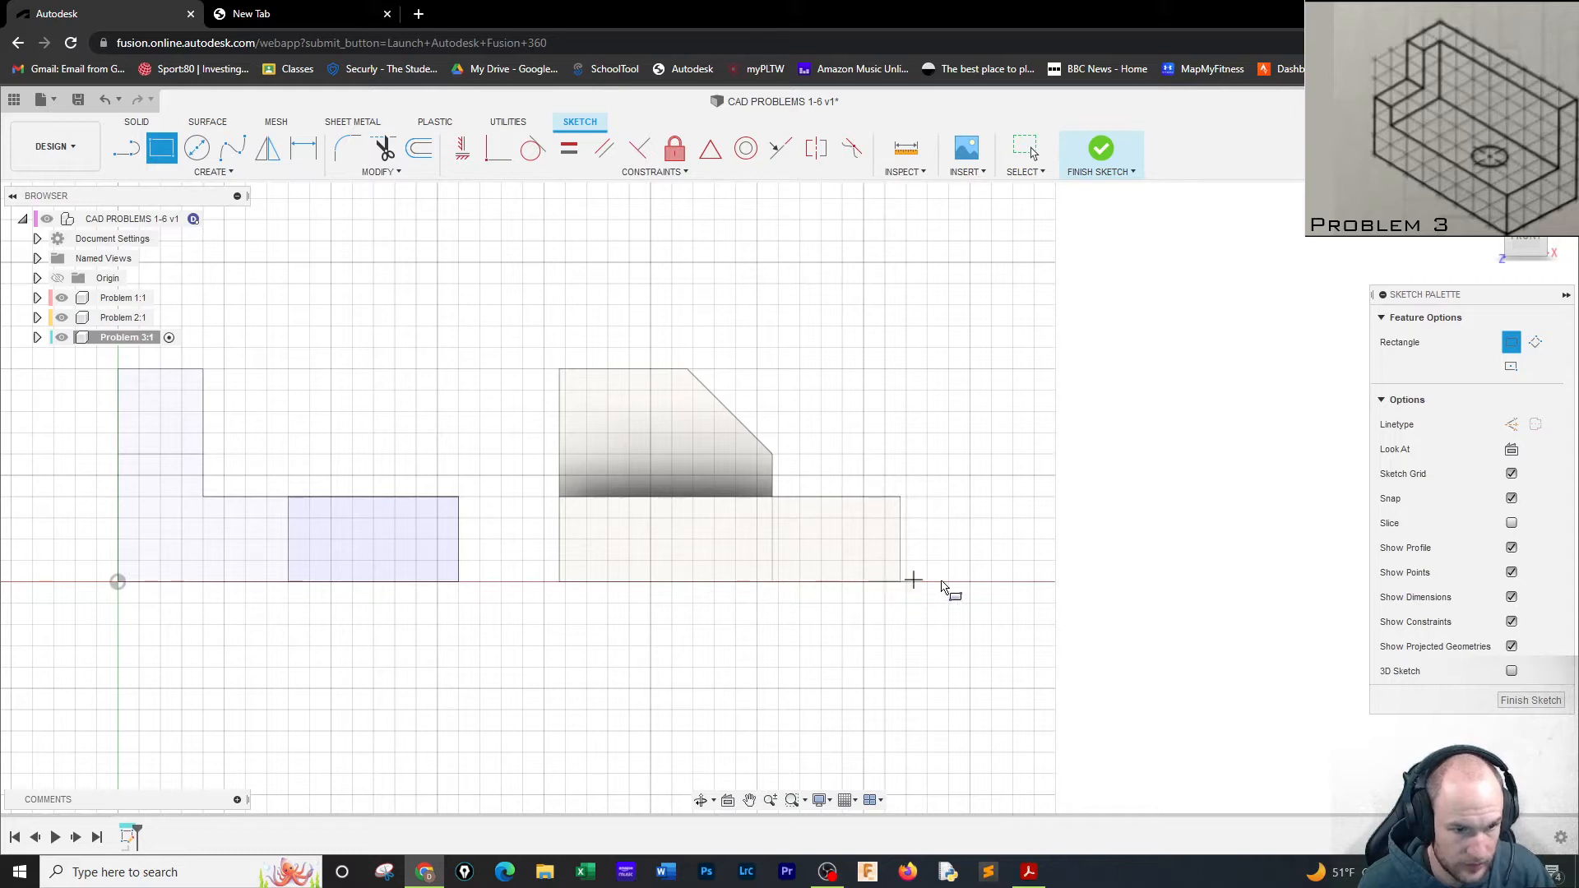
pyautogui.click(949, 582)
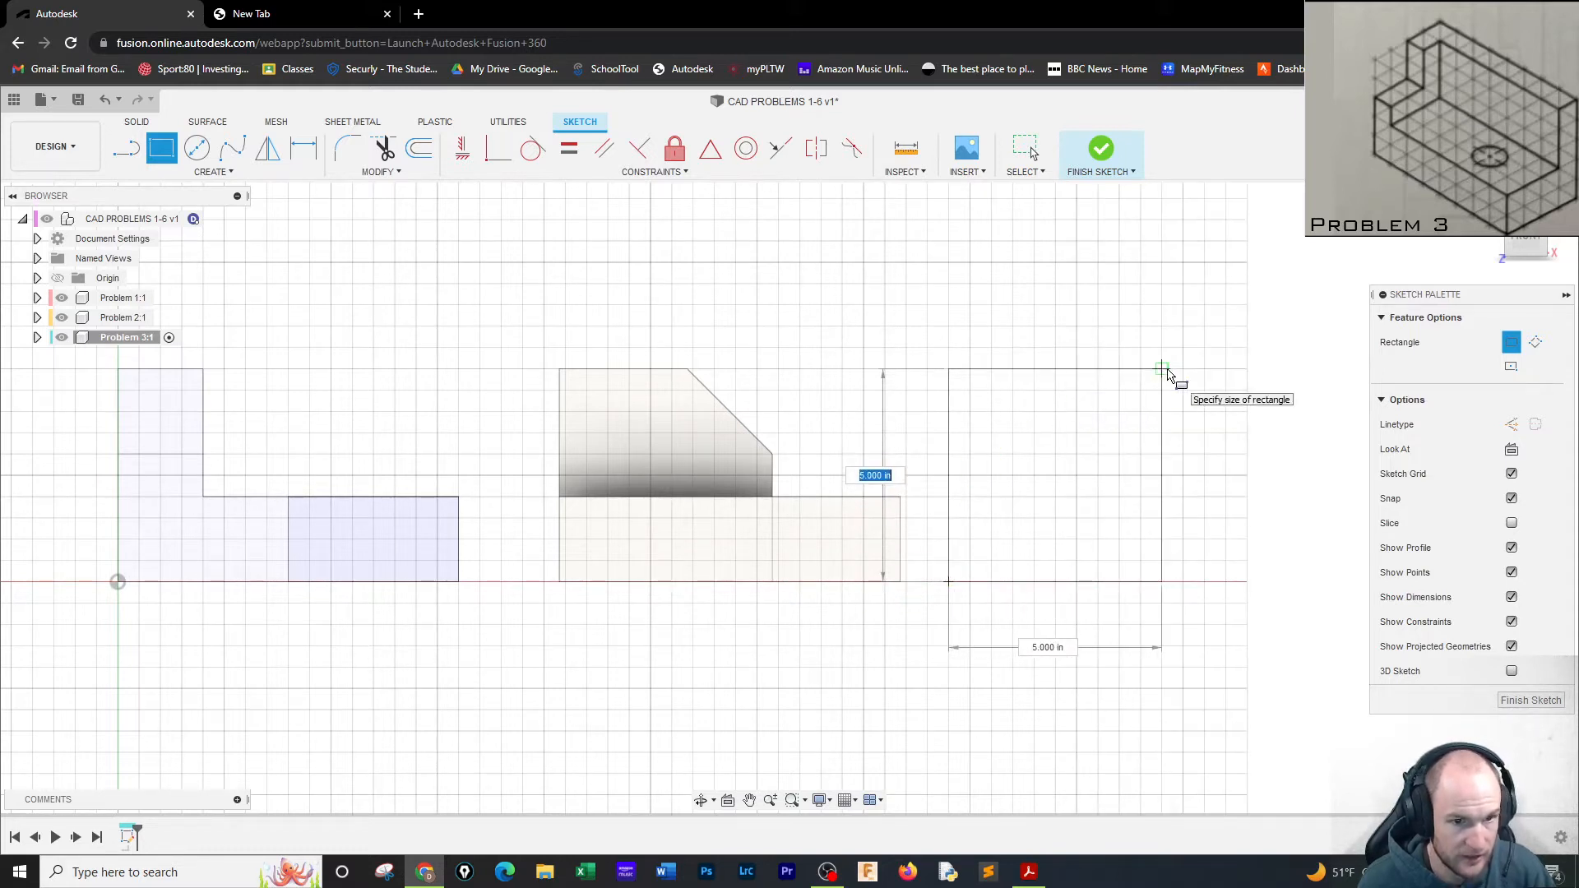
pyautogui.write('5')
pyautogui.press('Tab')
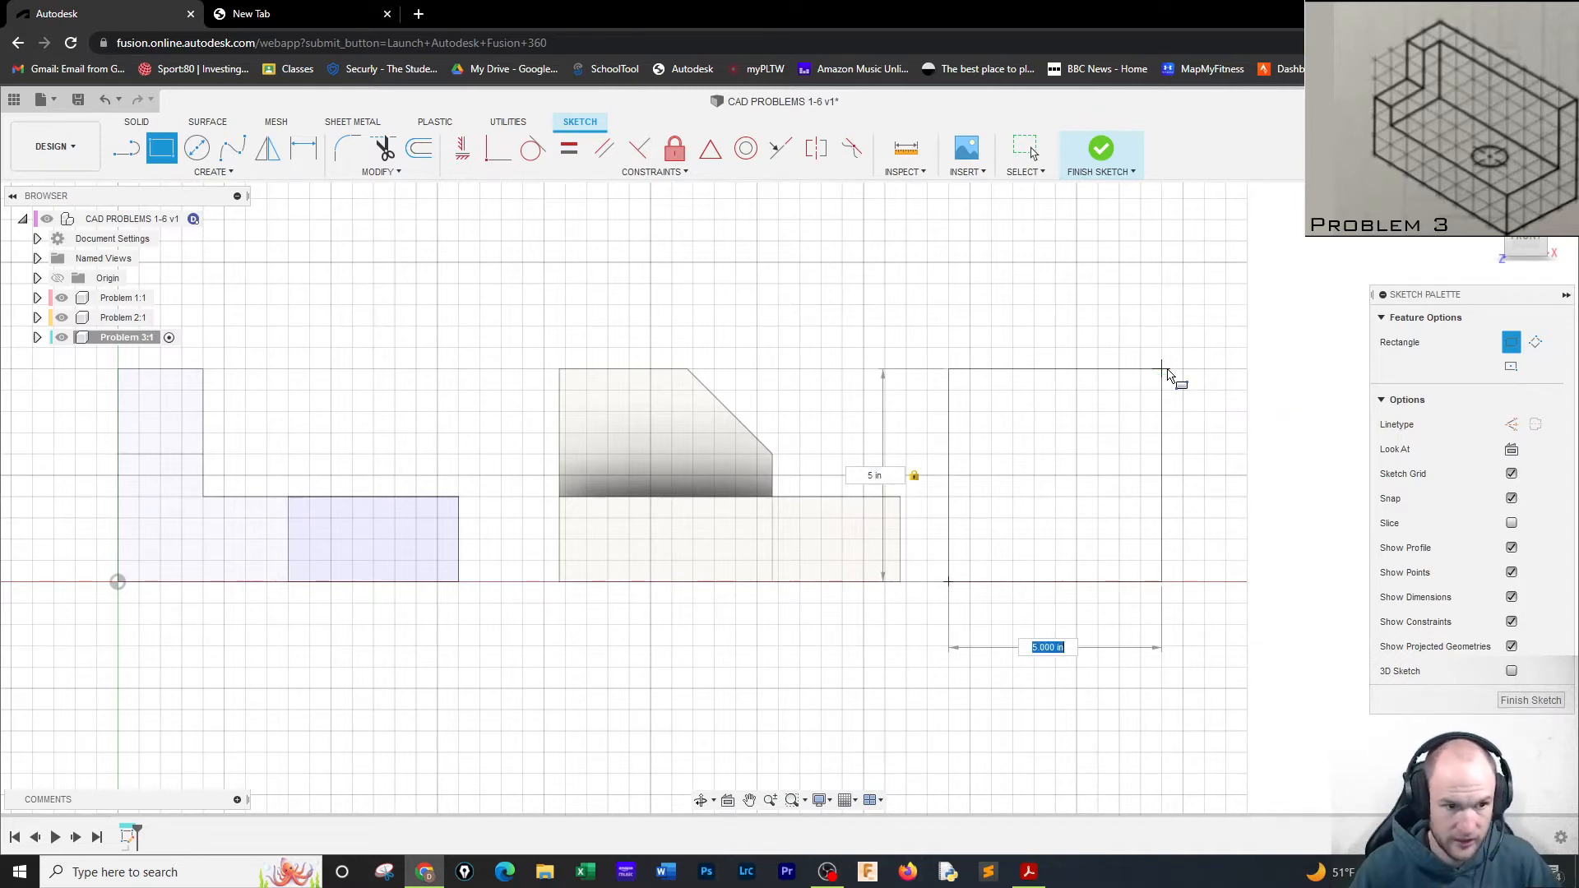
pyautogui.write('8')
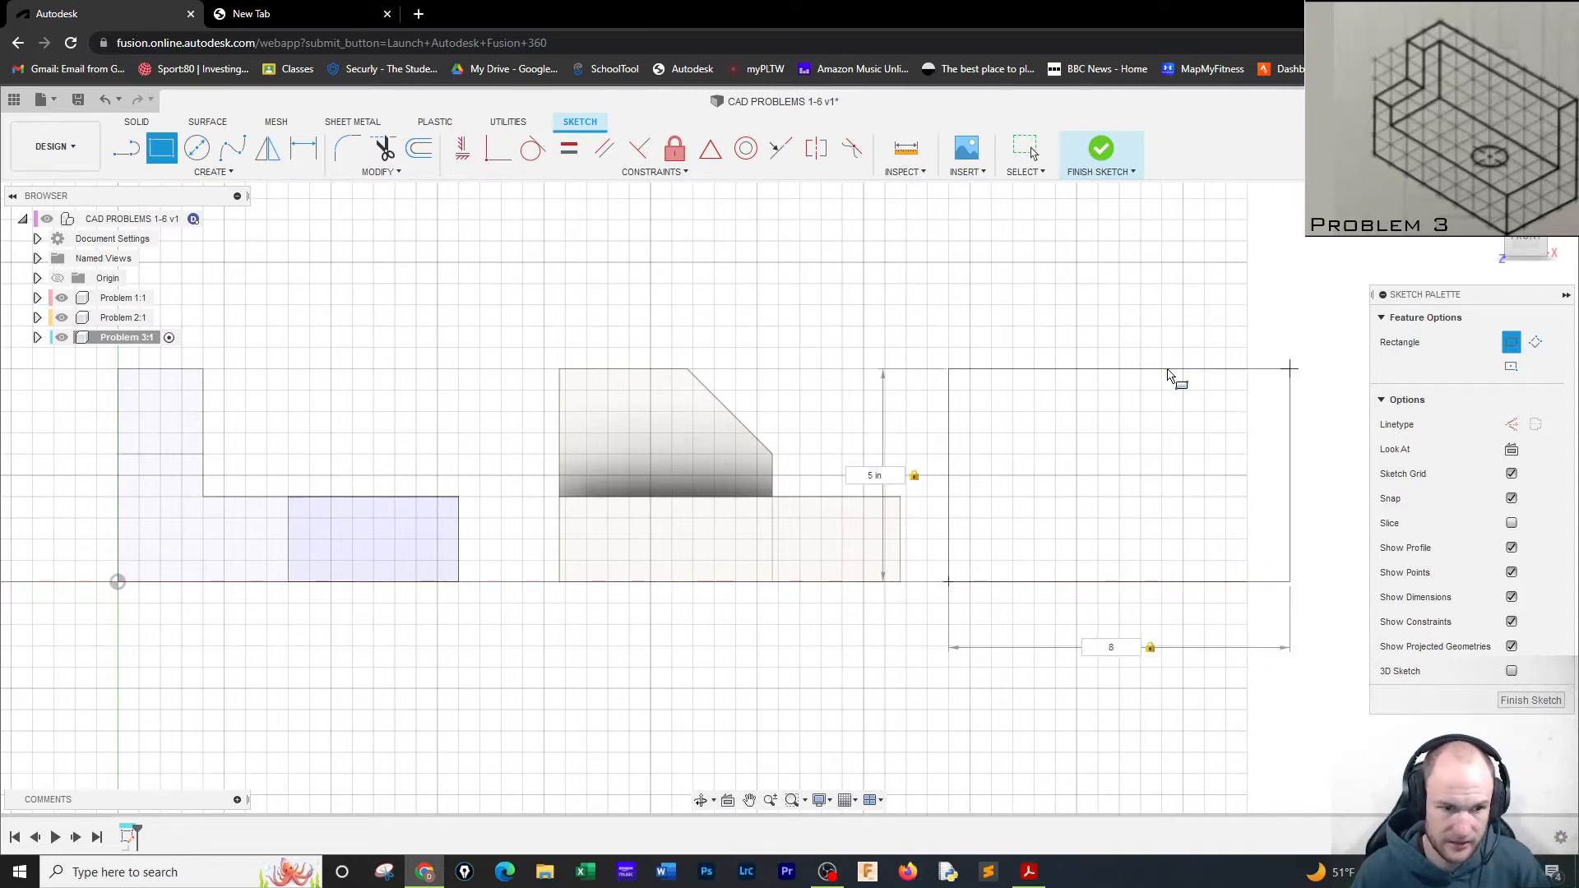
pyautogui.press('Return')
pyautogui.press('Escape')
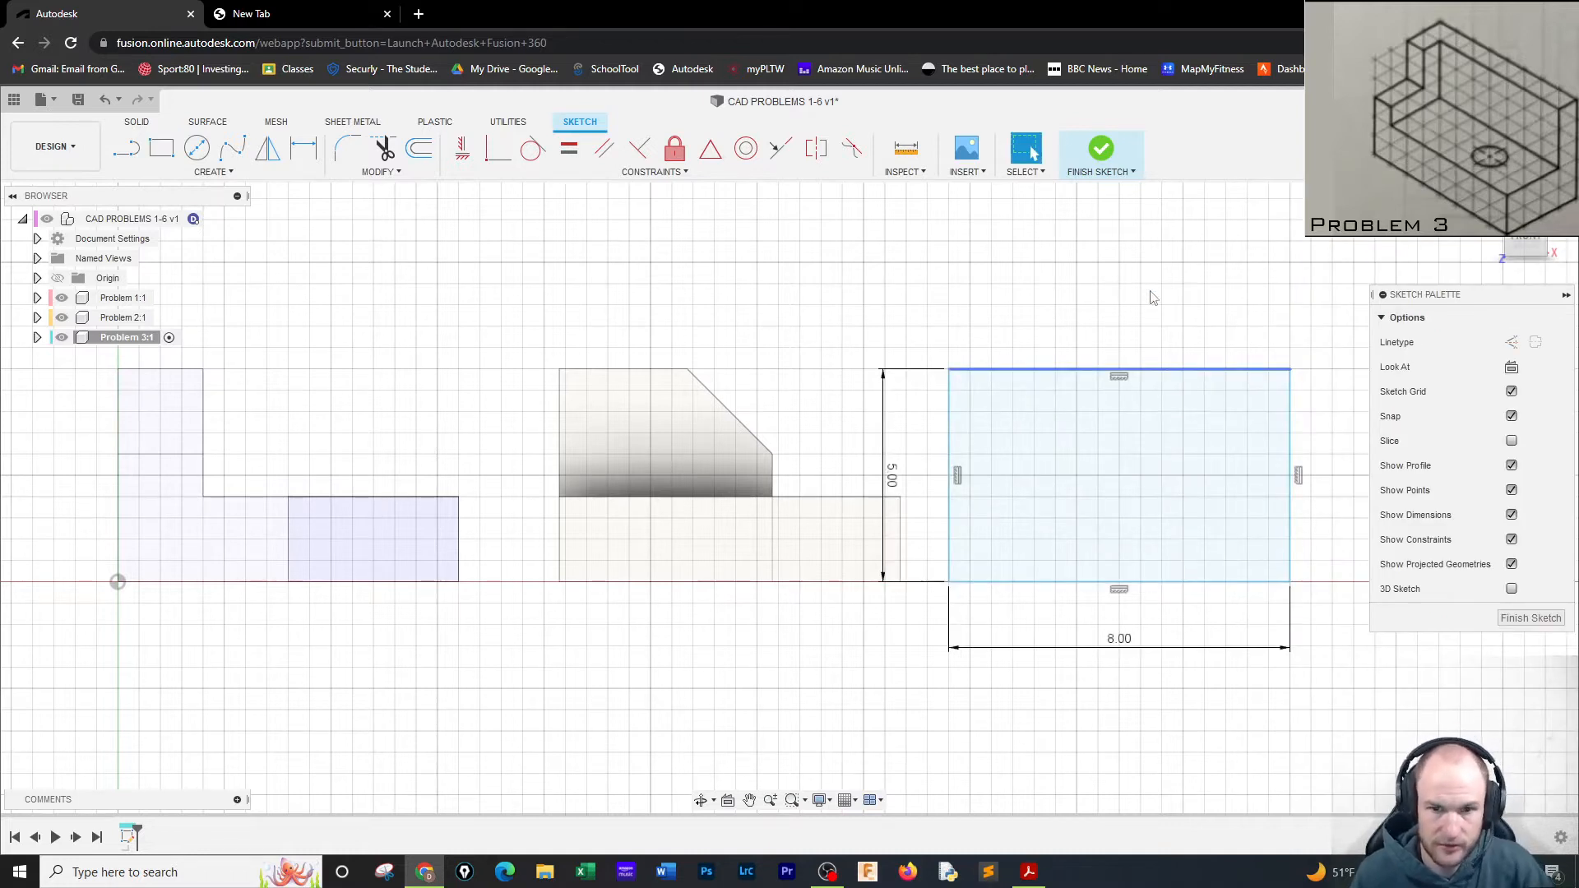
pyautogui.click(1101, 149)
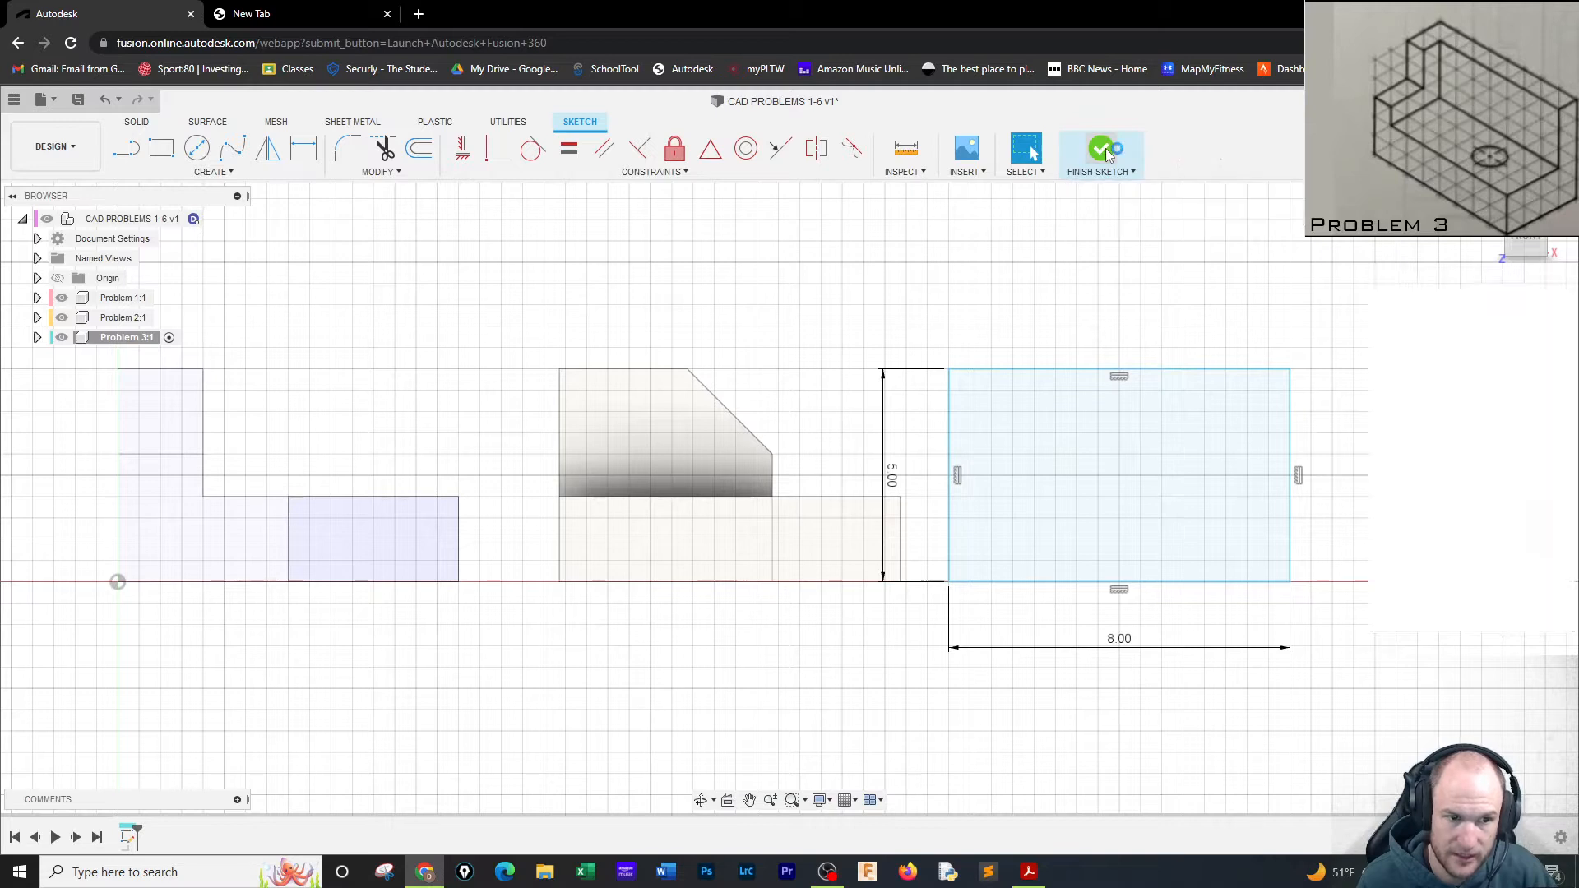
# Extrude the rectangle profile -4 in as a new body
pyautogui.moveTo(1201, 362)
pyautogui.mouseDown(button='middle')
pyautogui.moveTo(1147, 364)
pyautogui.moveTo(1035, 190)
pyautogui.mouseUp(button='middle')
pyautogui.click(164, 151)
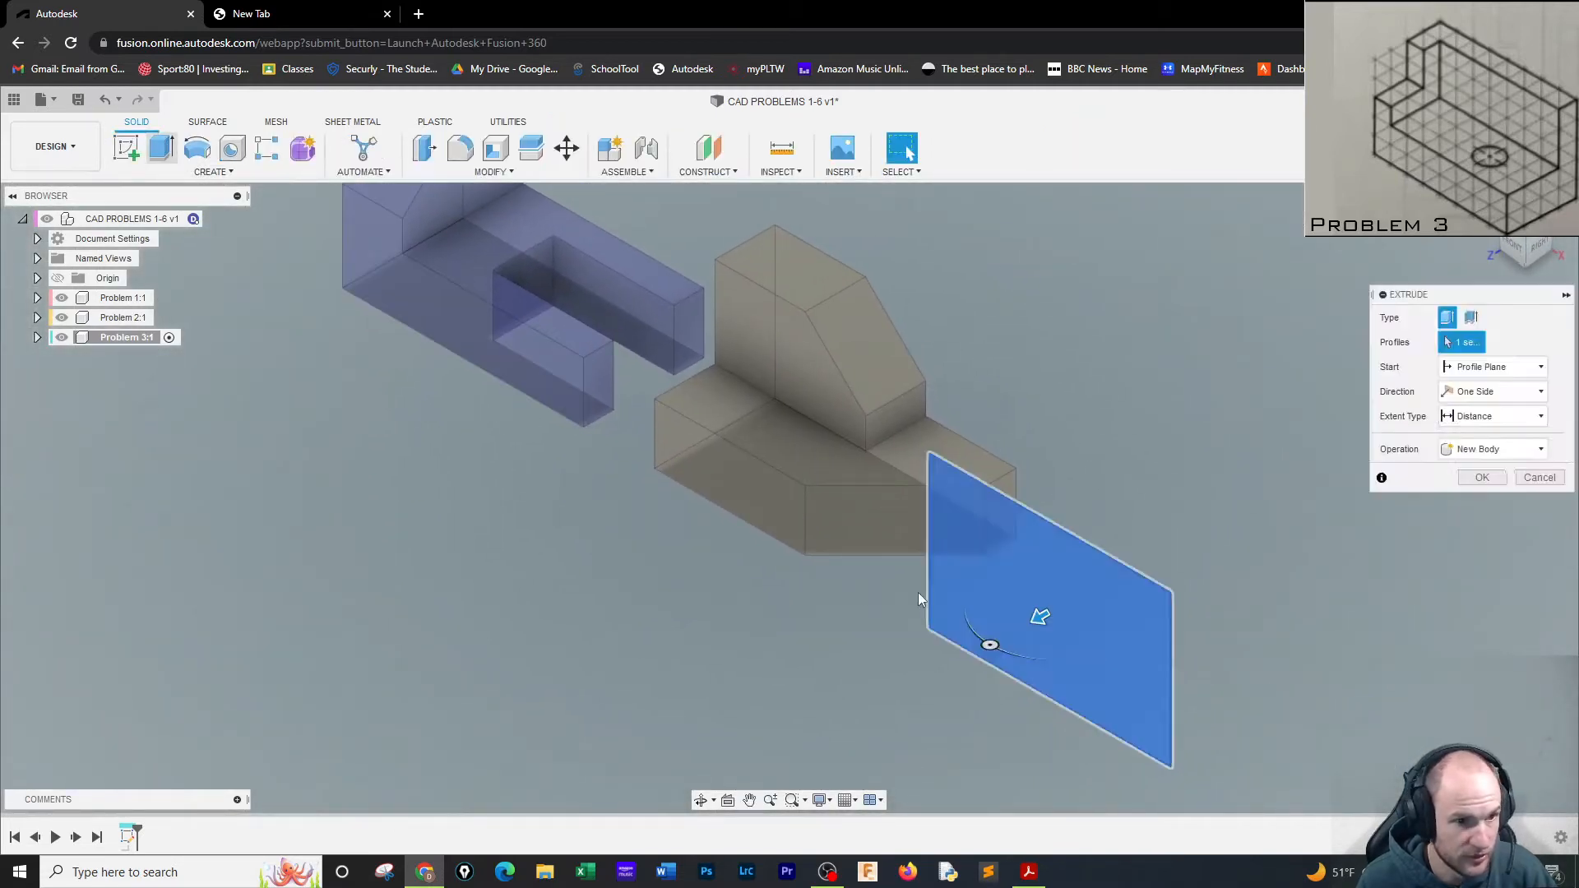
pyautogui.moveTo(1050, 618); pyautogui.dragTo(1162, 511)
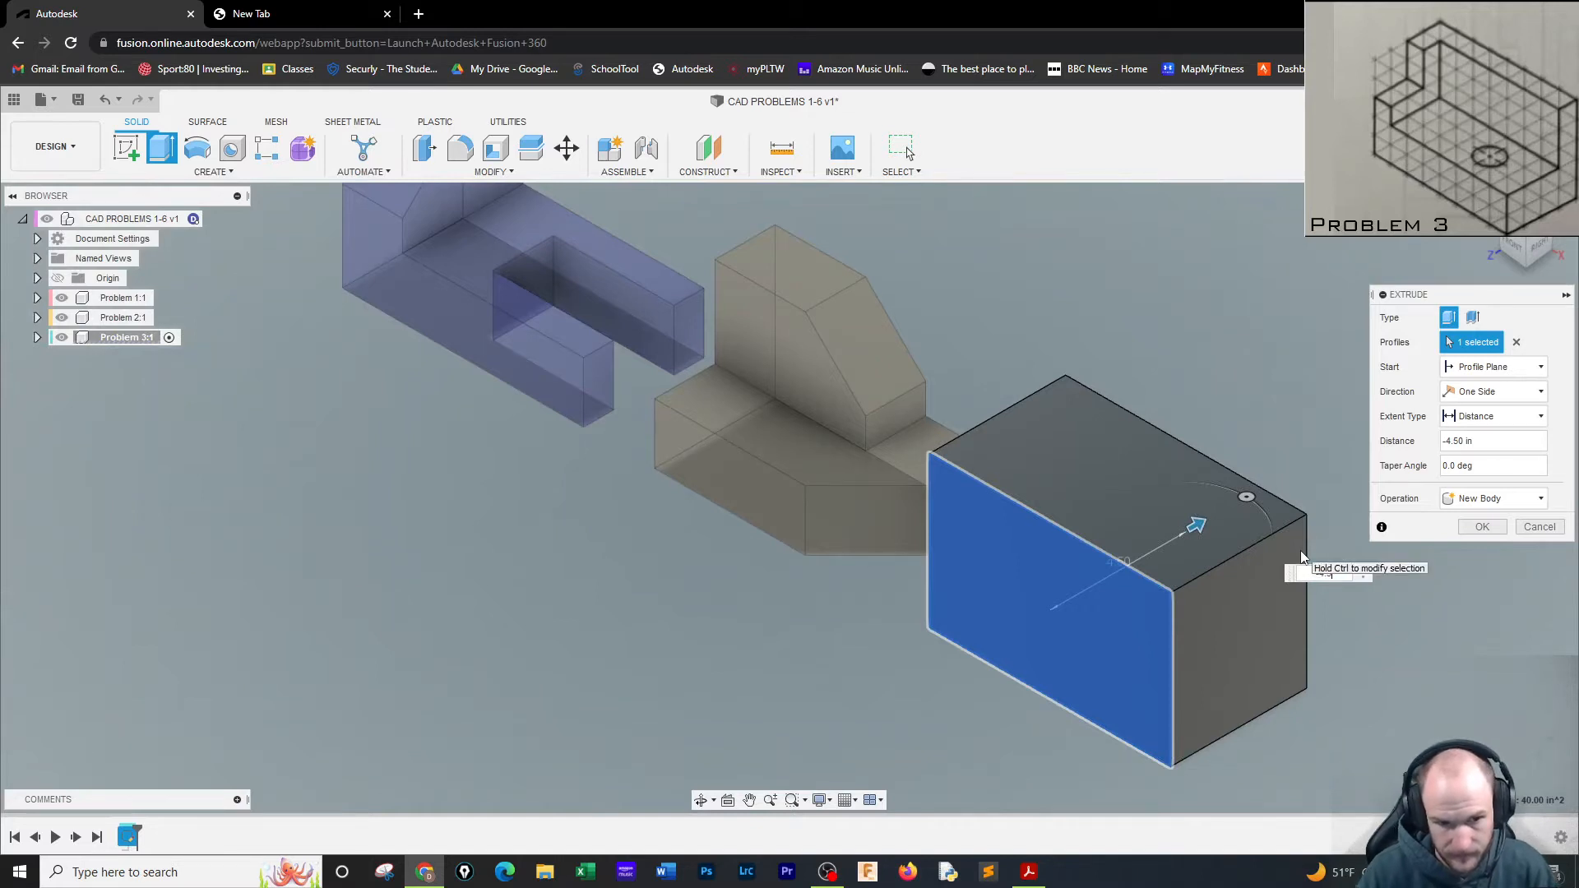
pyautogui.write('-4.')
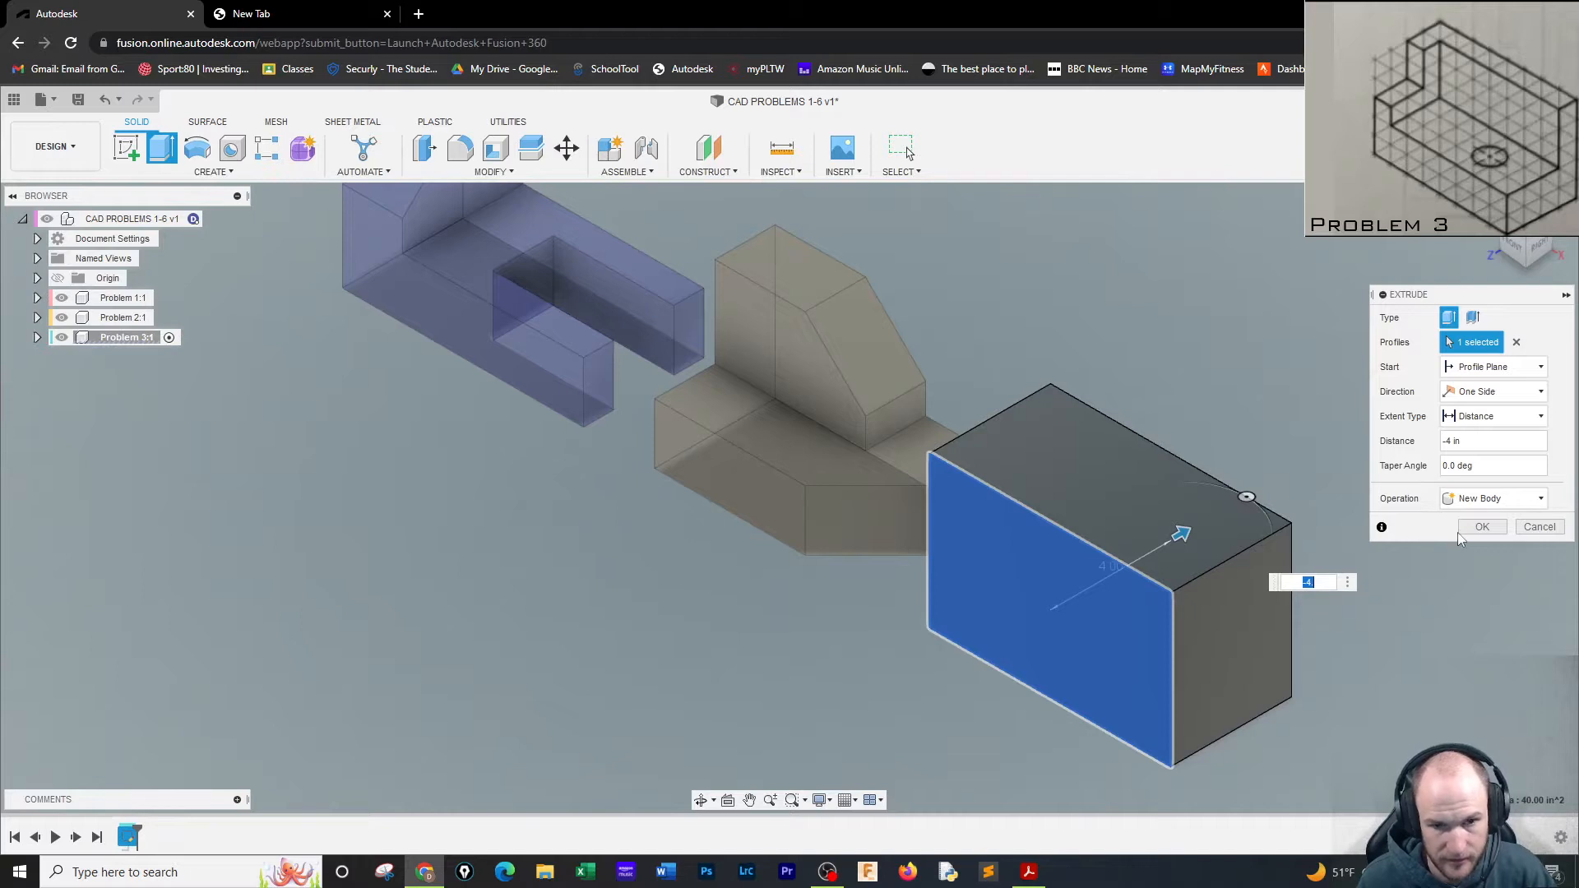
pyautogui.click(1480, 527)
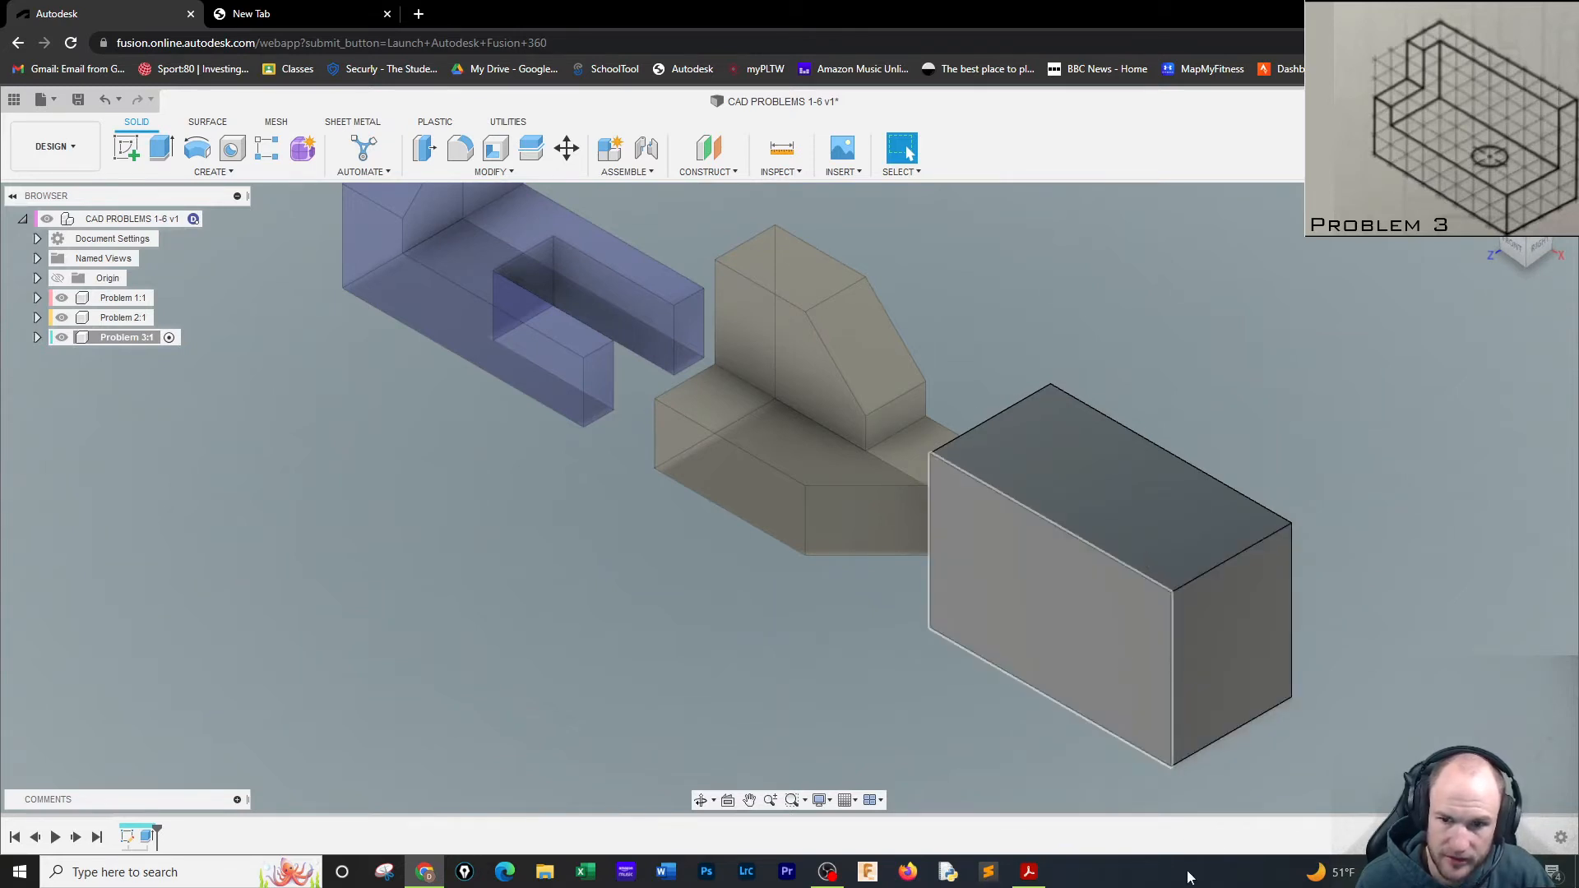
# Sketch a 3 in by 3 in square on the block's narrow end face from its upper front corner, and finish the sketch
pyautogui.click(126, 150)
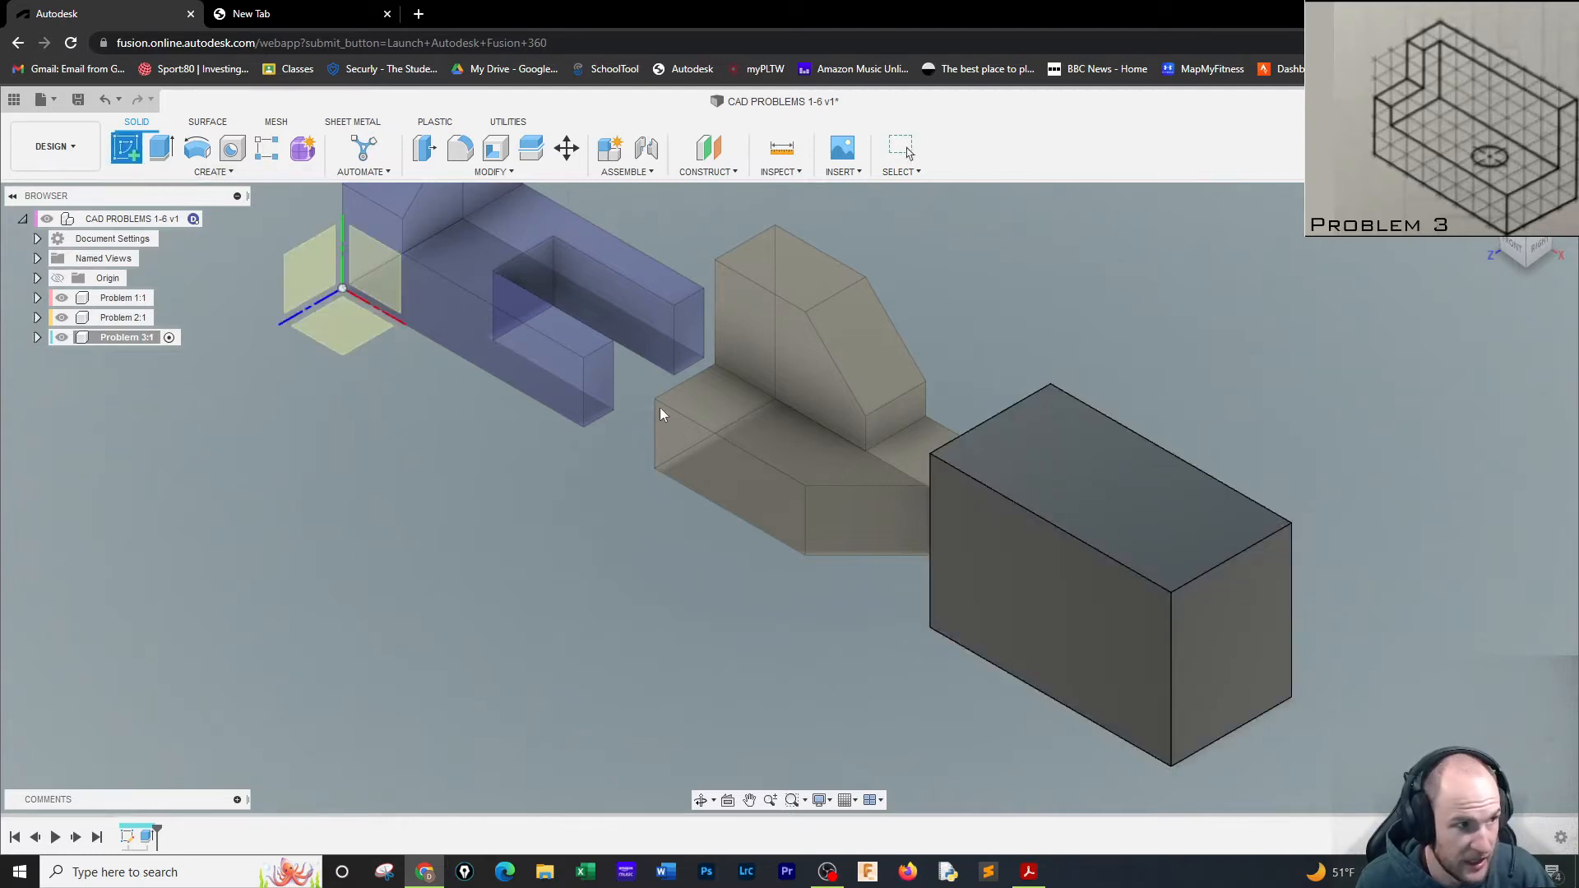
pyautogui.click(1243, 646)
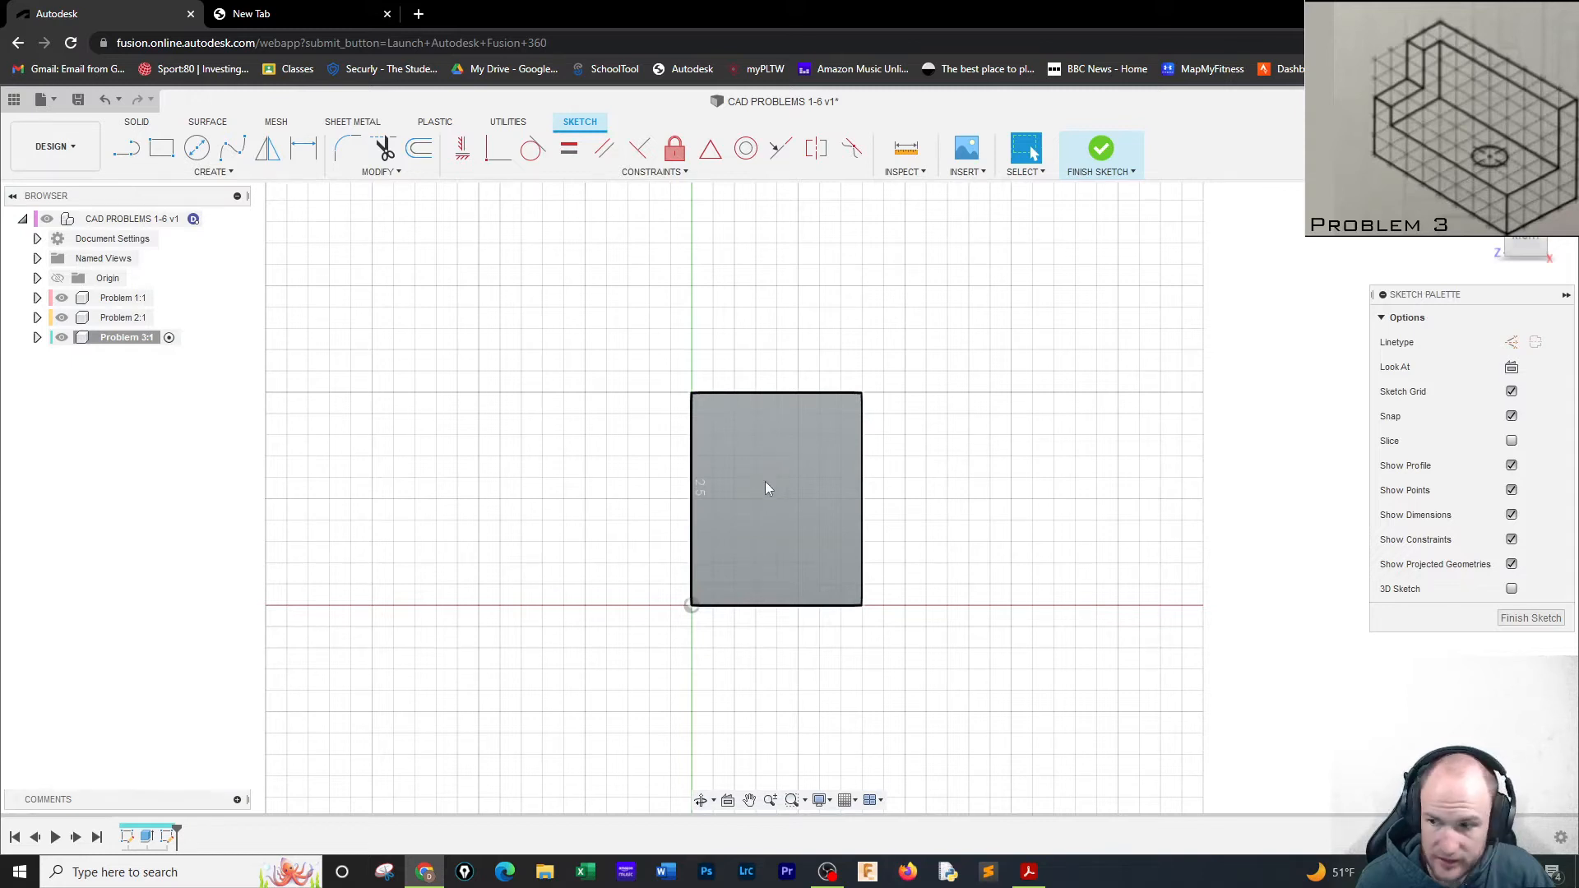
pyautogui.click(161, 148)
pyautogui.click(691, 393)
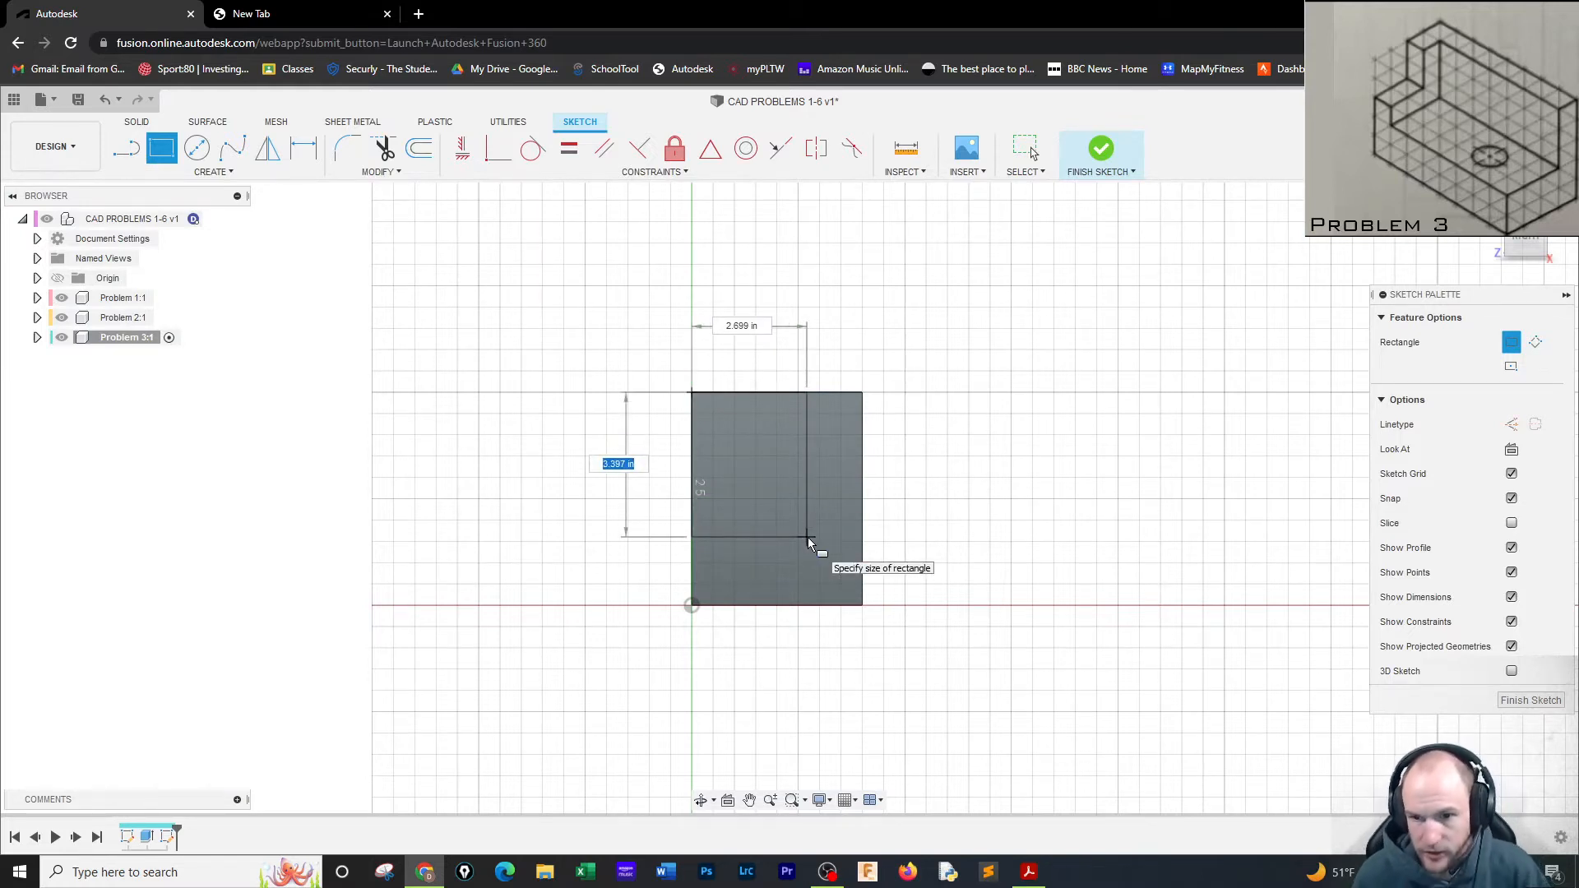
pyautogui.write('3')
pyautogui.press('Tab')
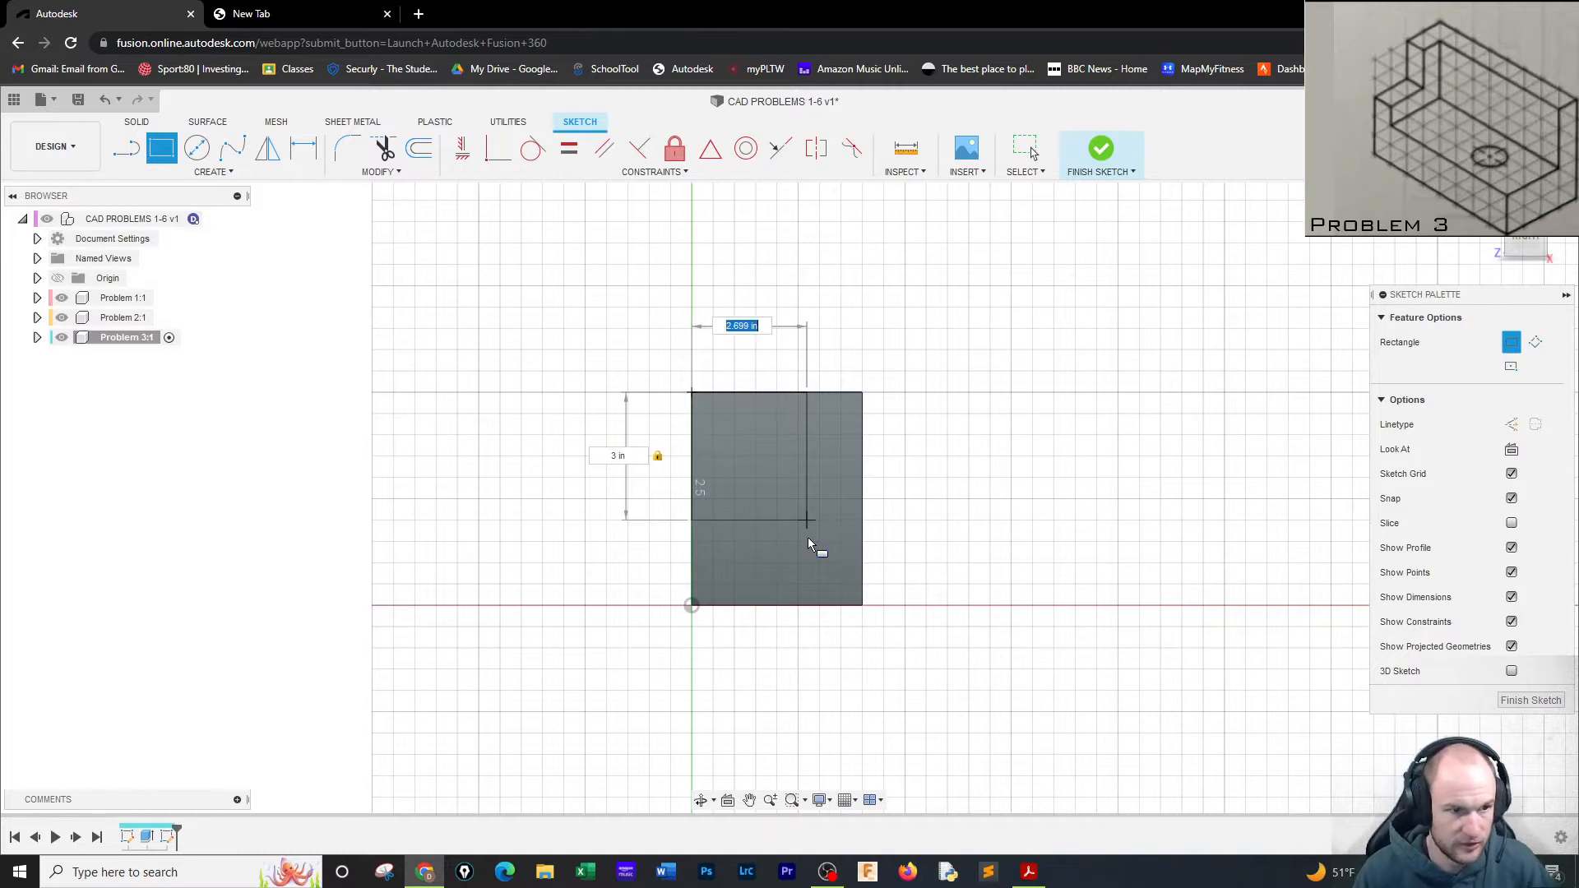
pyautogui.write('3')
pyautogui.press('Tab')
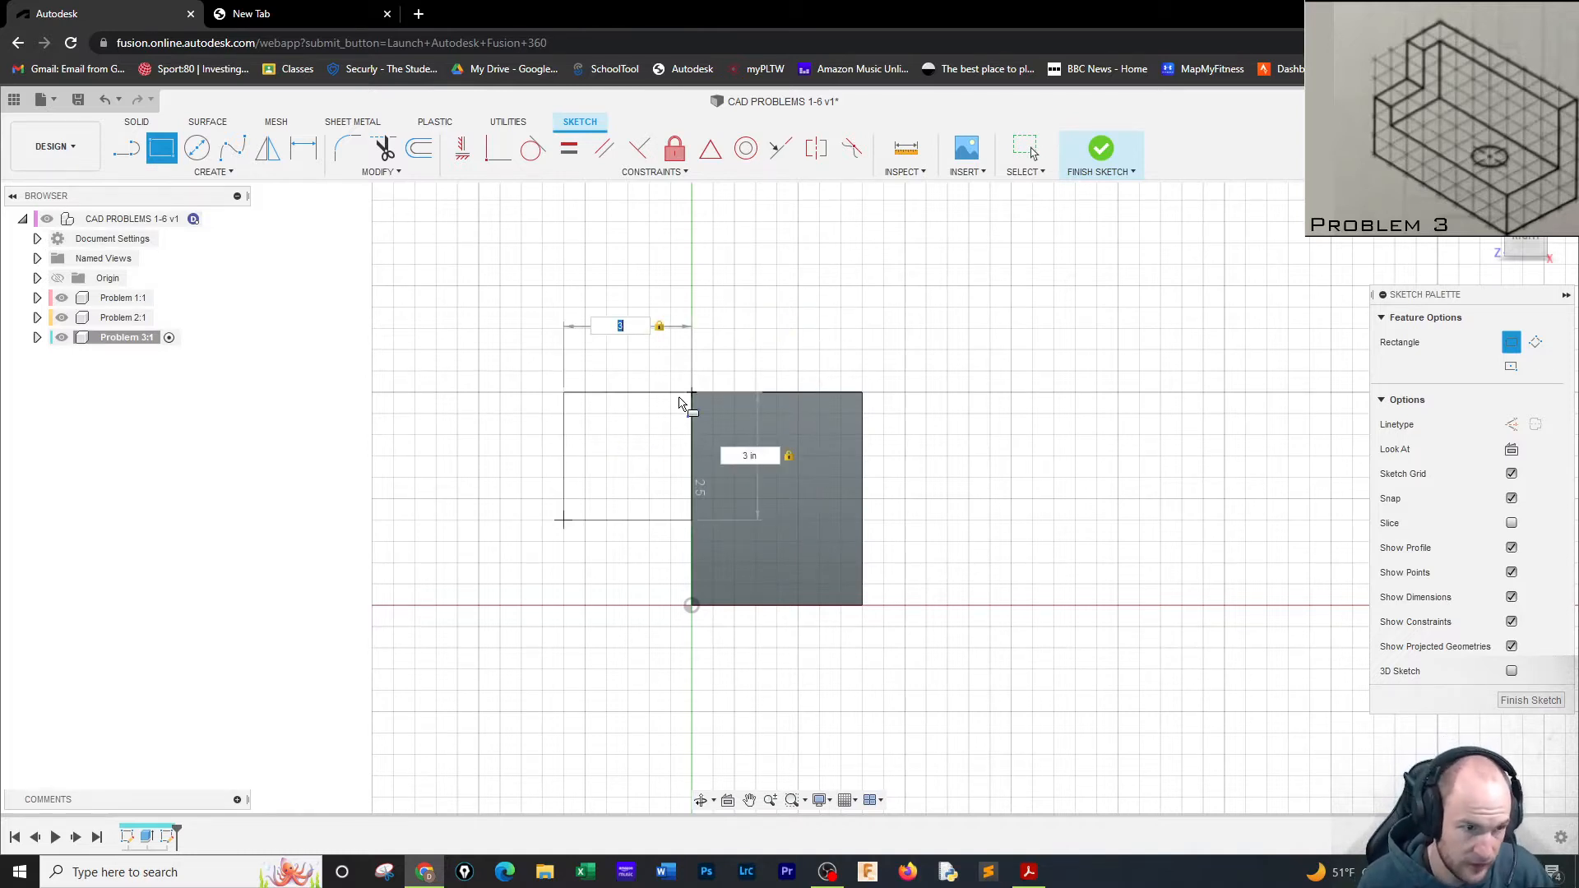
pyautogui.click(791, 495)
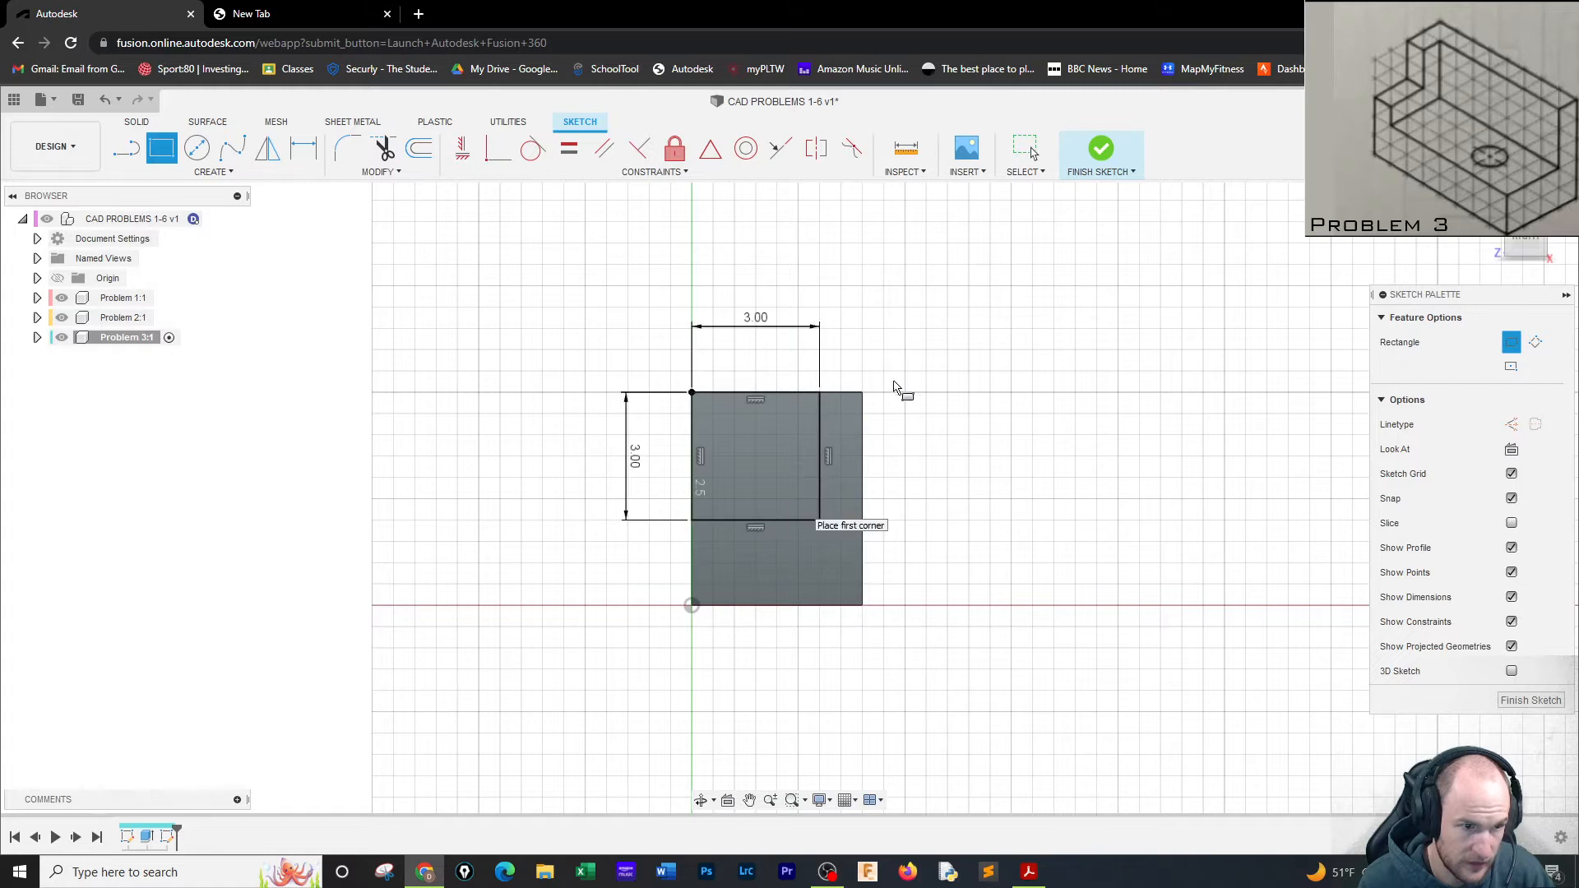
pyautogui.click(1102, 160)
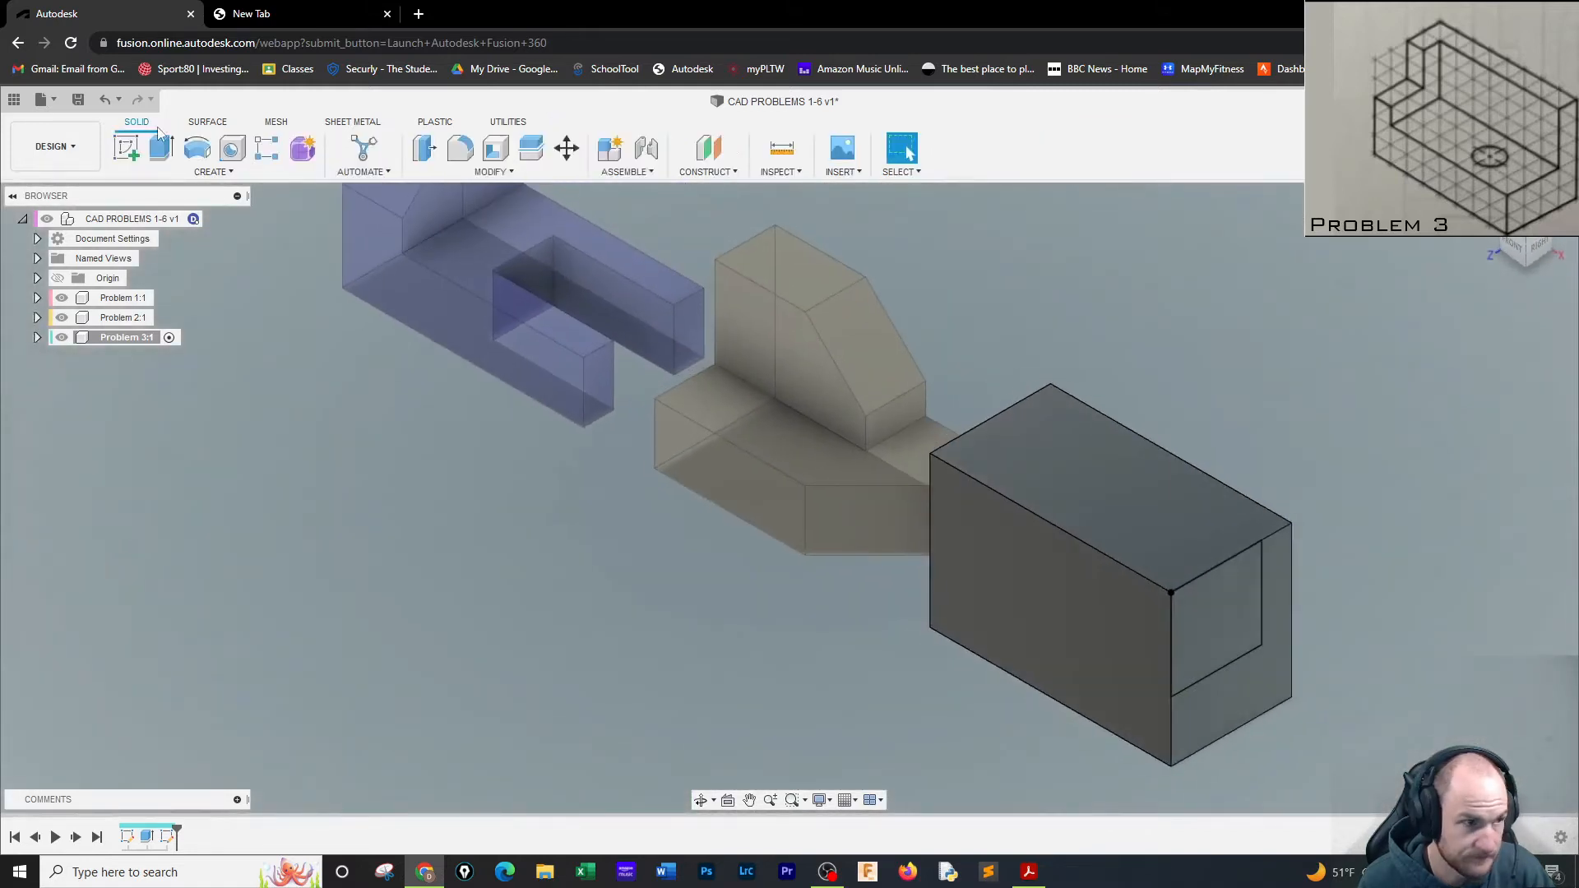
# Try to extrude the block's entire end face -3.5 in as a cut, and undo it
pyautogui.click(155, 139)
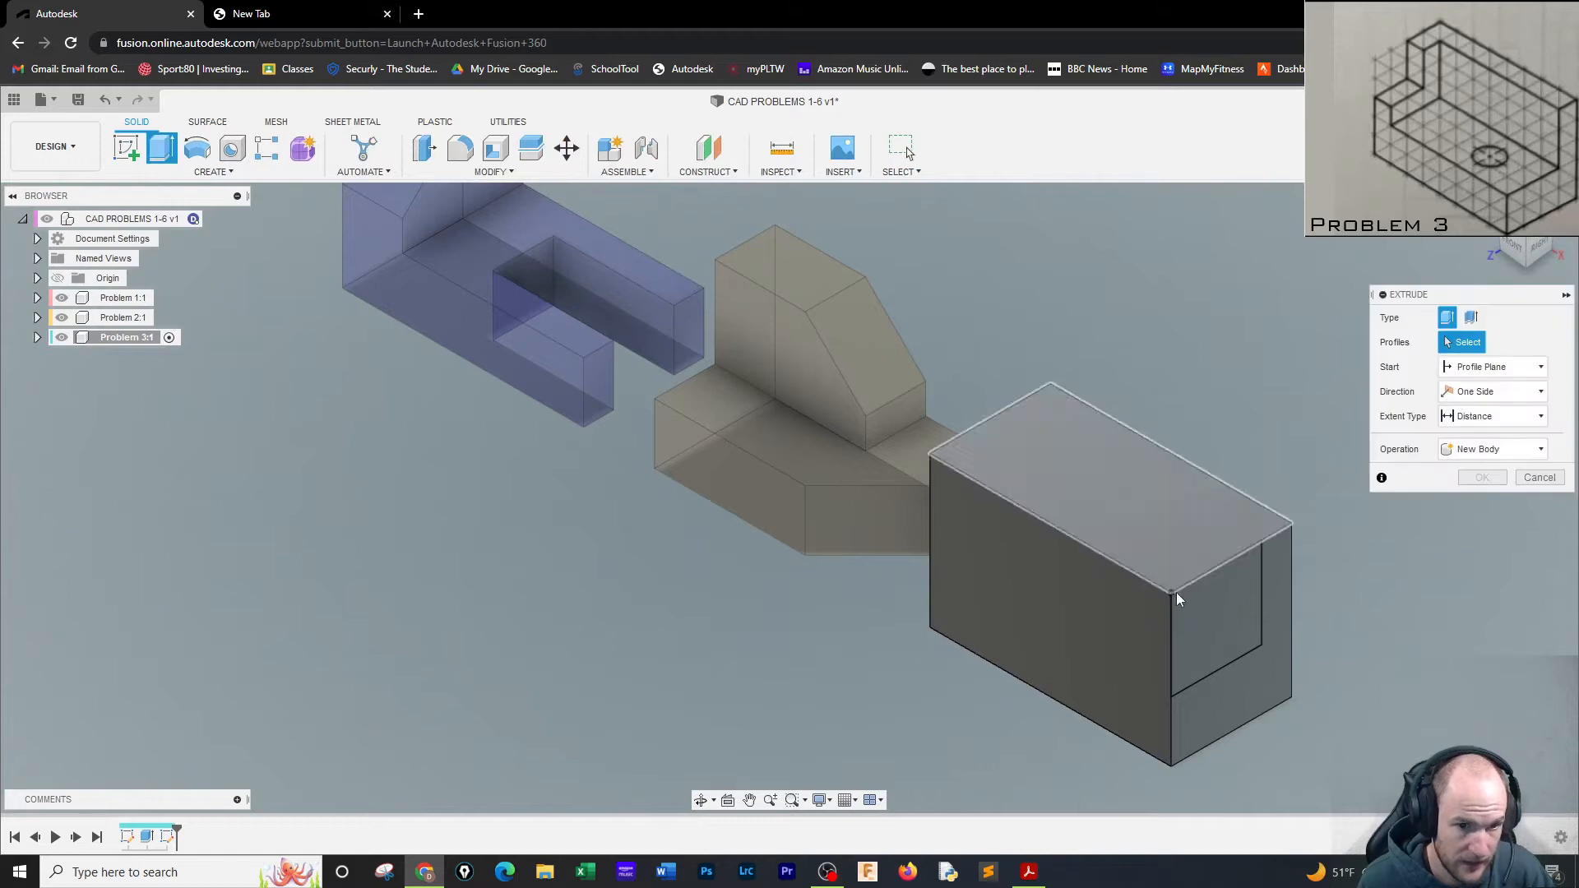
pyautogui.click(1183, 637)
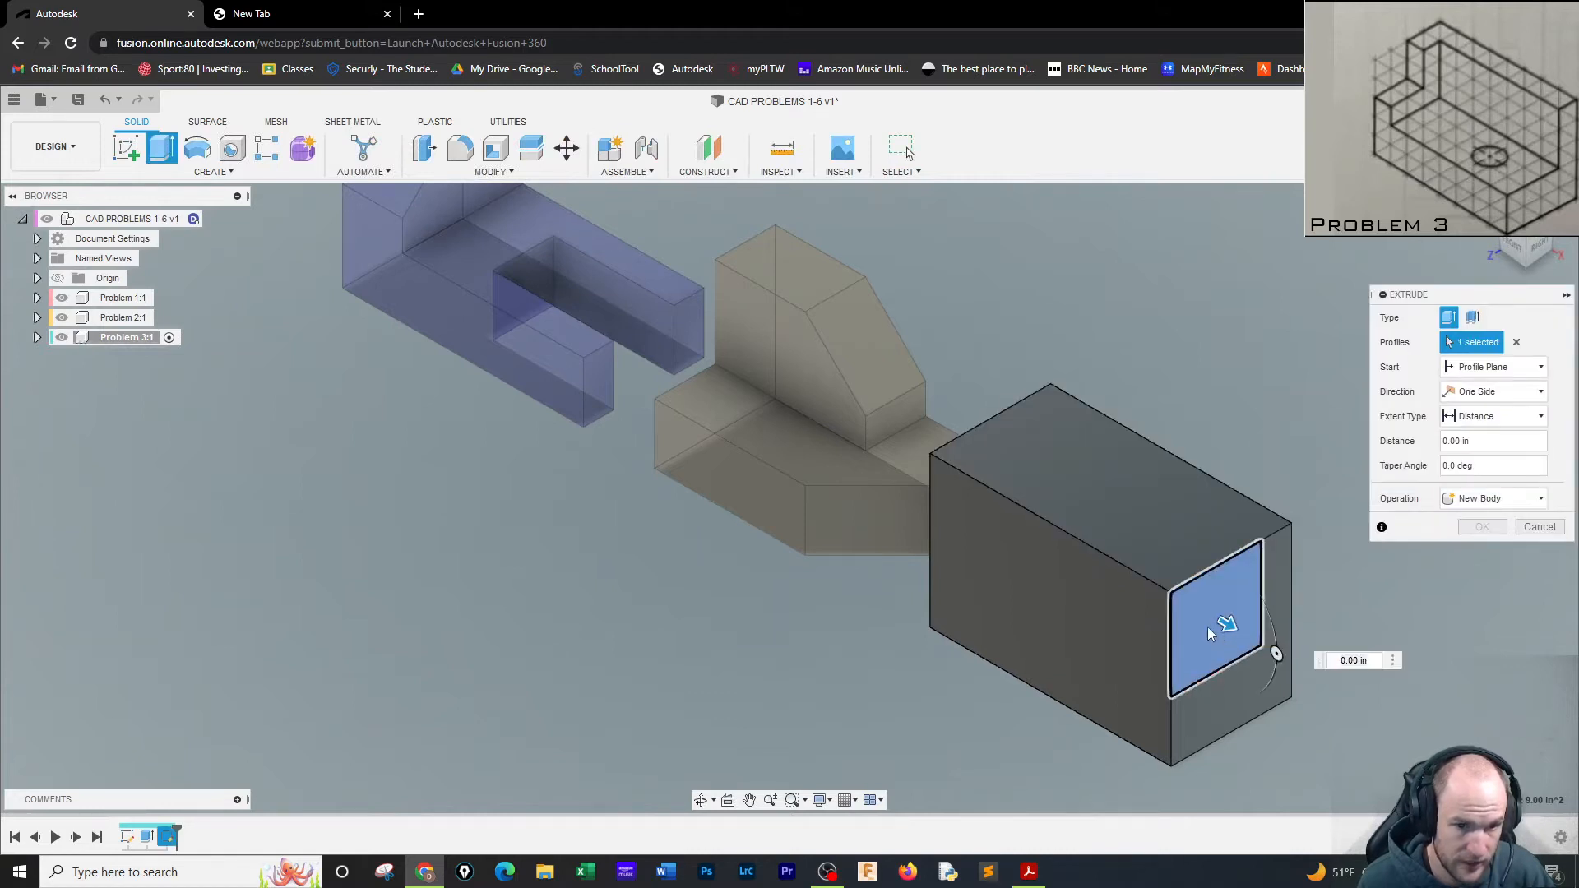
pyautogui.click(1220, 630)
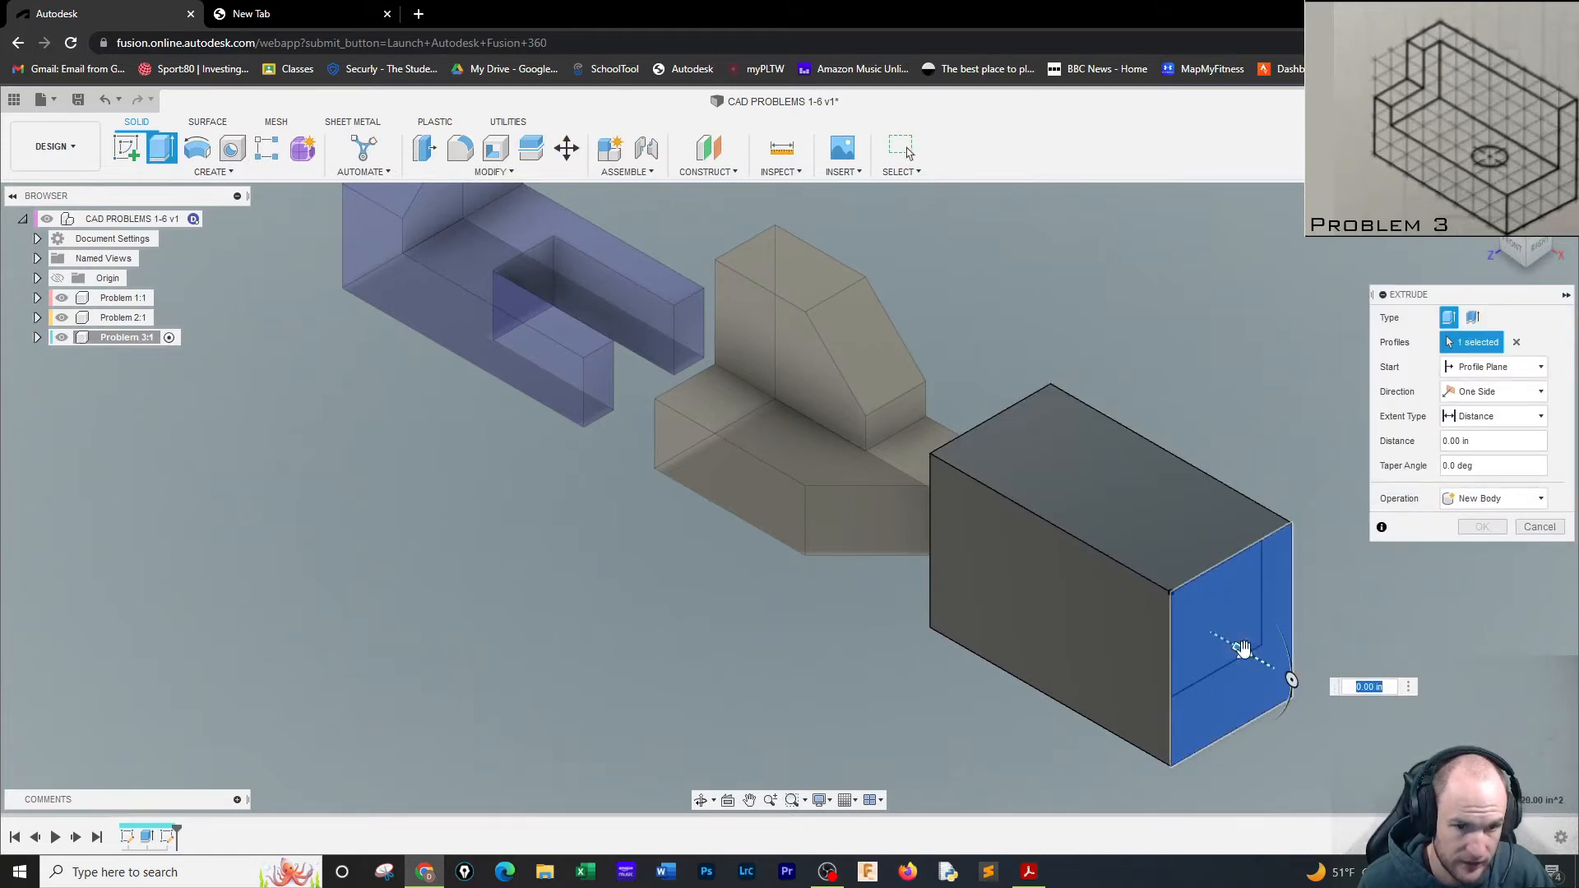
pyautogui.moveTo(1239, 640); pyautogui.dragTo(1115, 577)
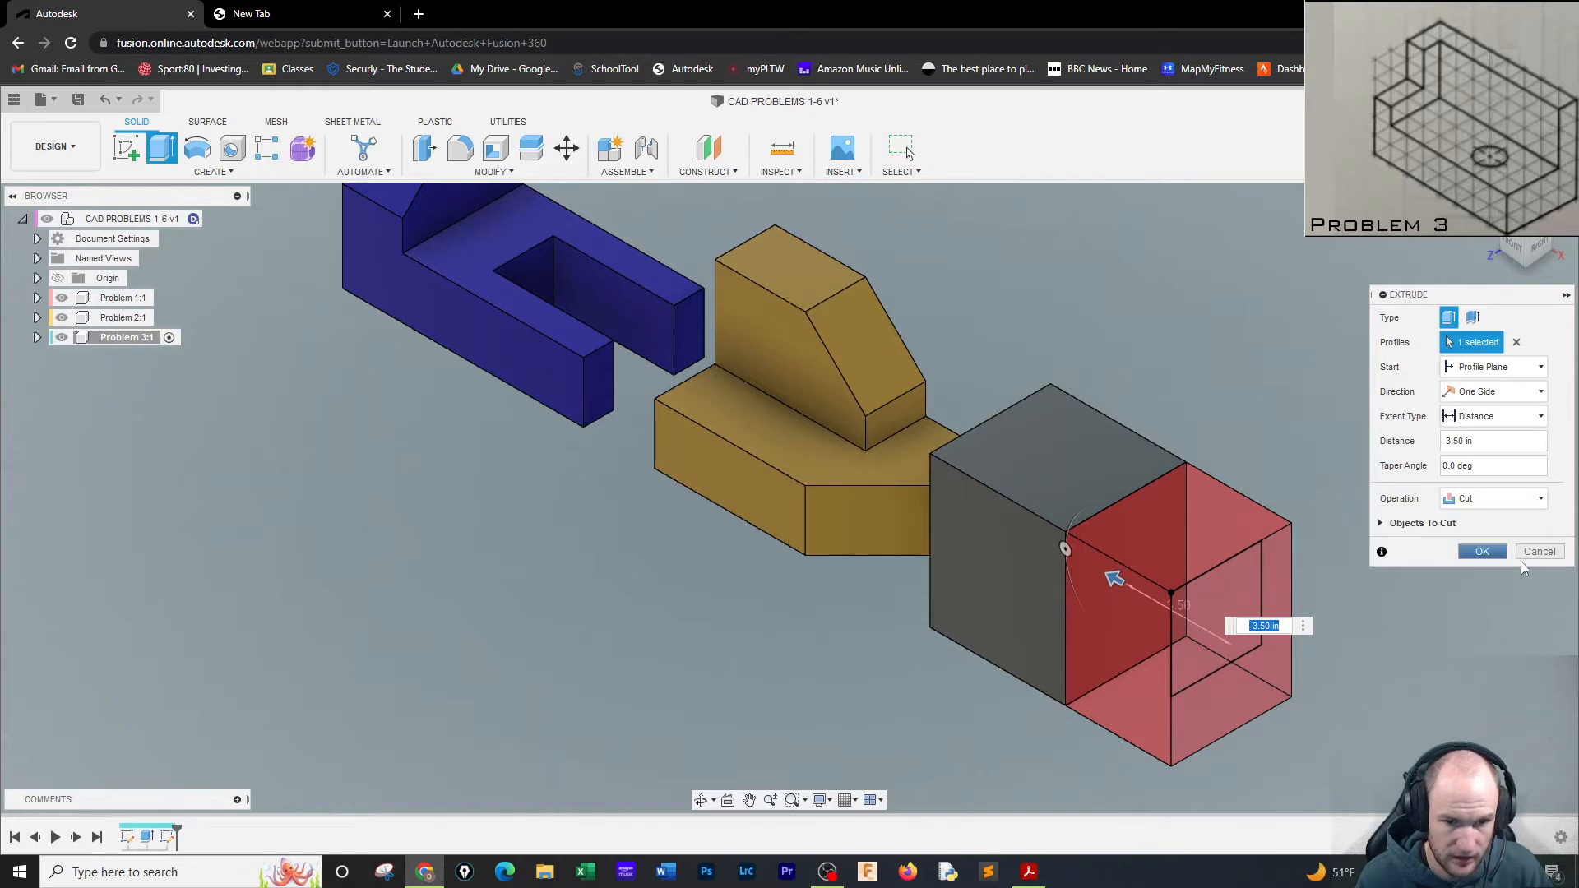
pyautogui.click(1480, 551)
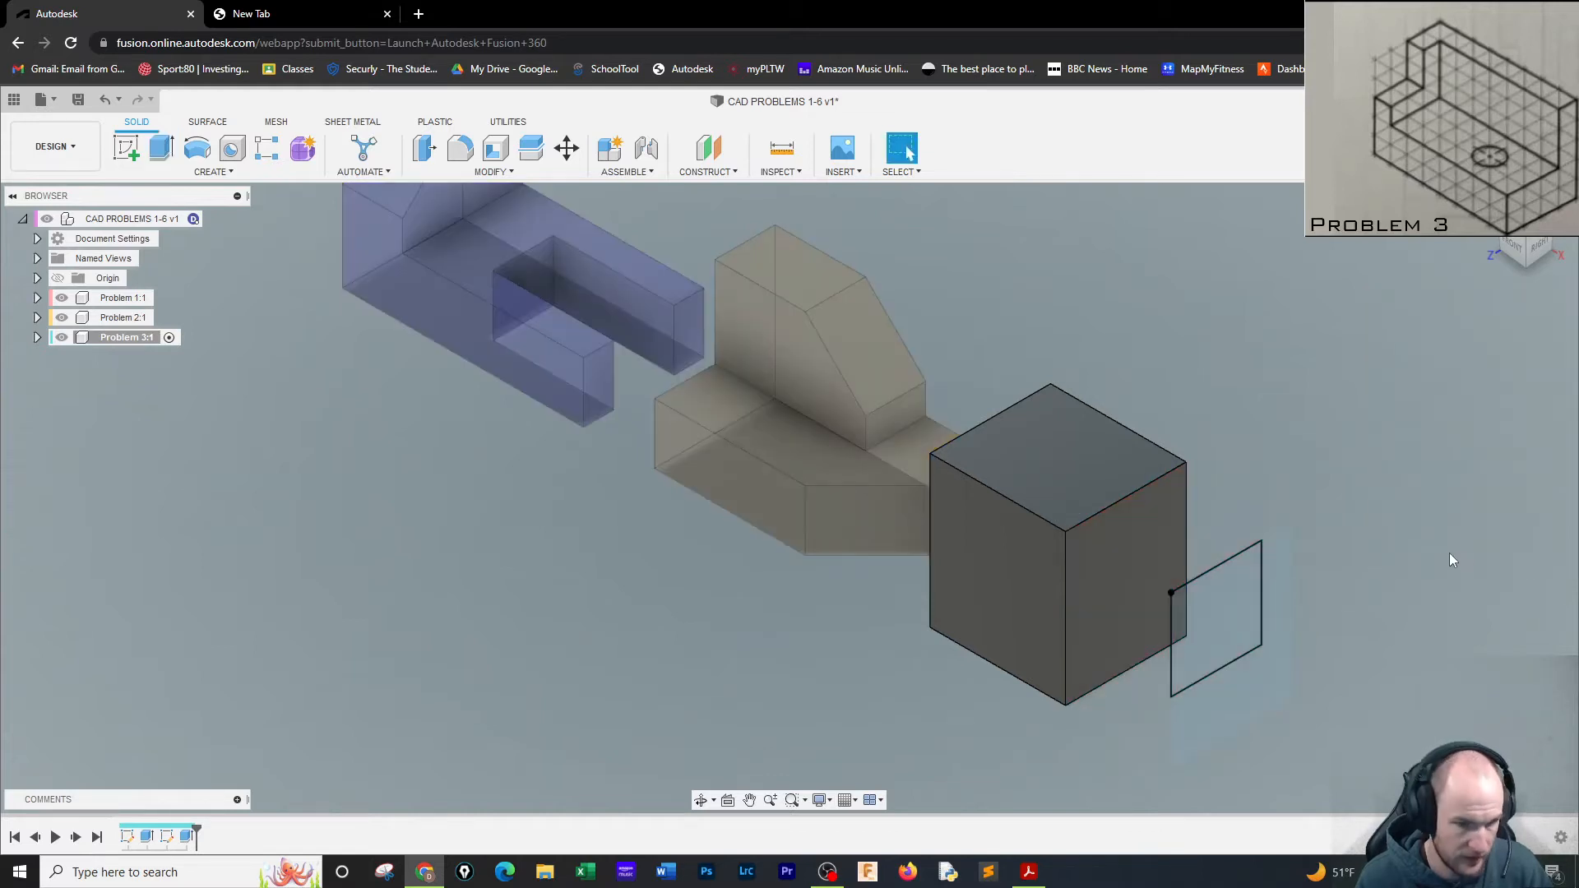
pyautogui.hotkey('ctrl', 'z')
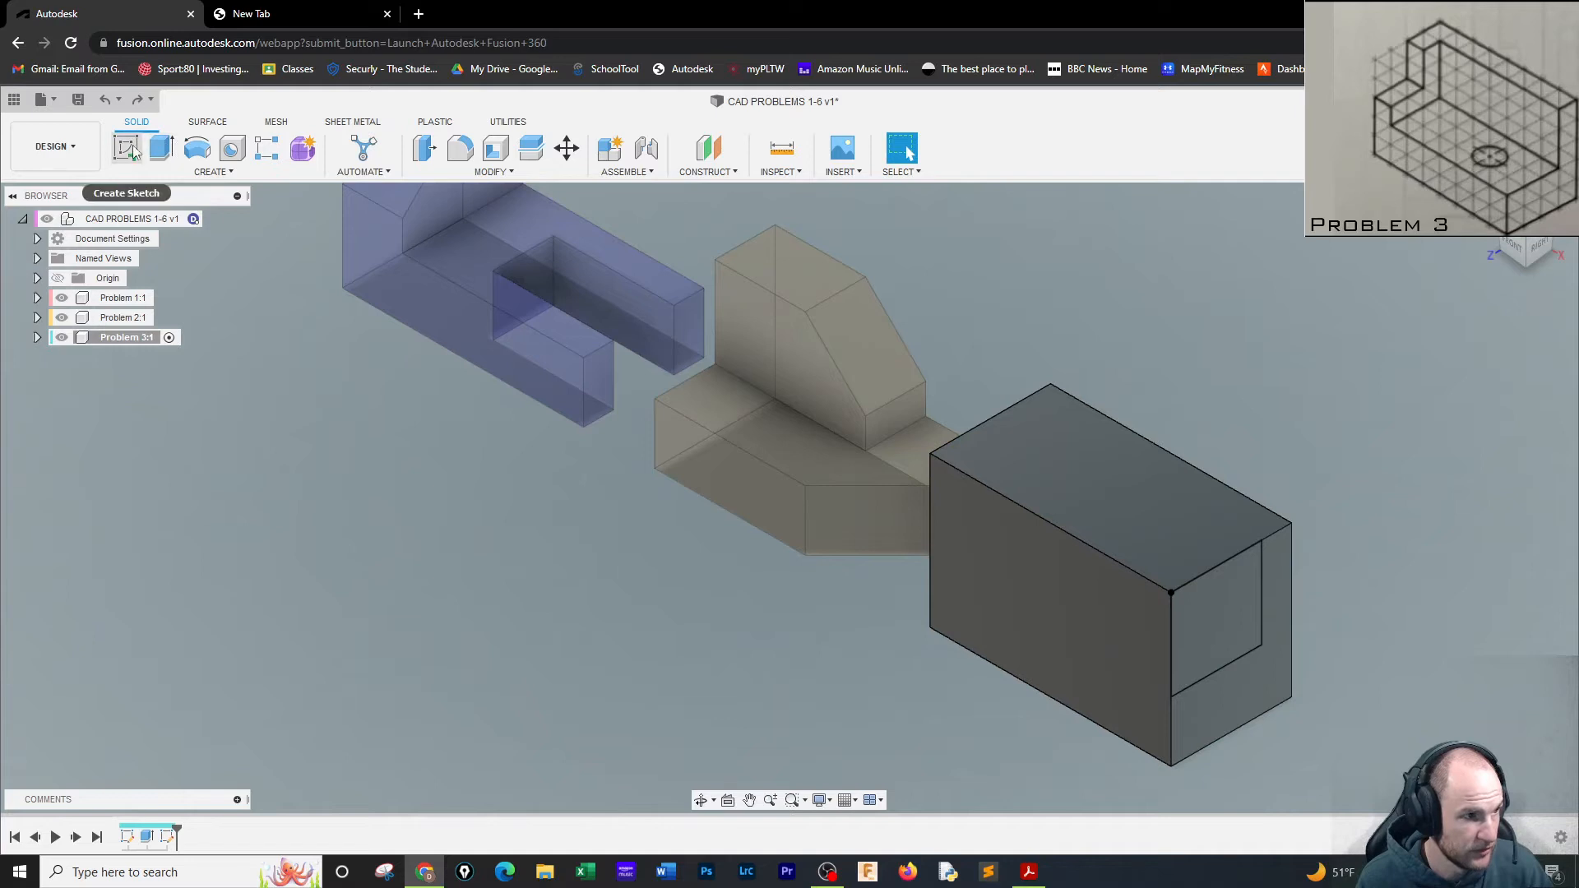
# Extrude the 3 in square profile -7 in into the block as a cut
pyautogui.click(160, 150)
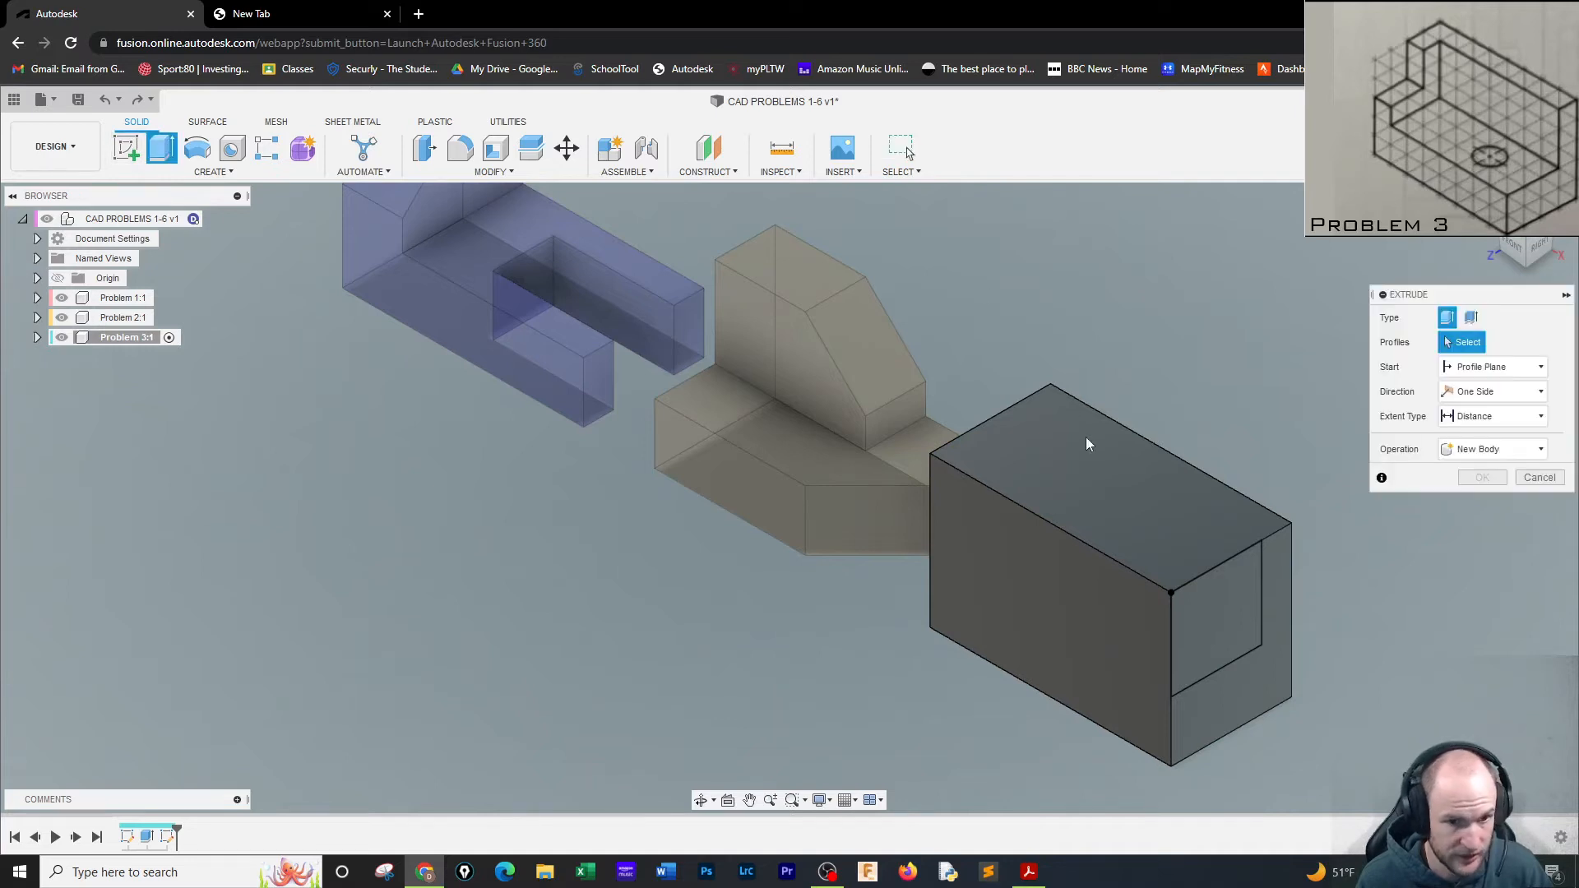
pyautogui.click(1244, 608)
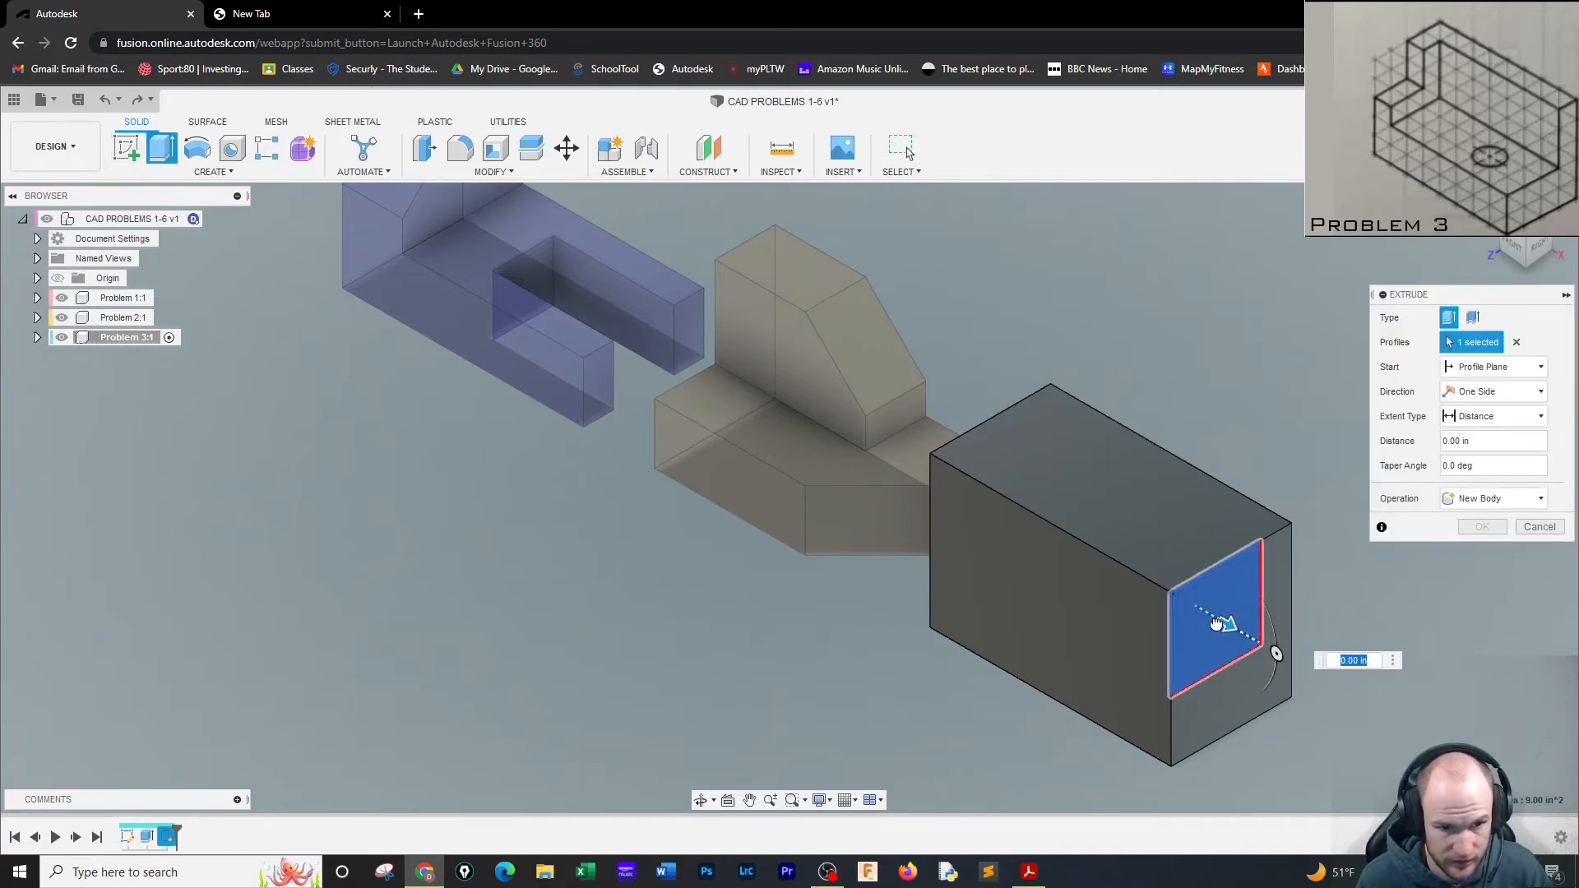
pyautogui.moveTo(1217, 625); pyautogui.dragTo(1001, 503)
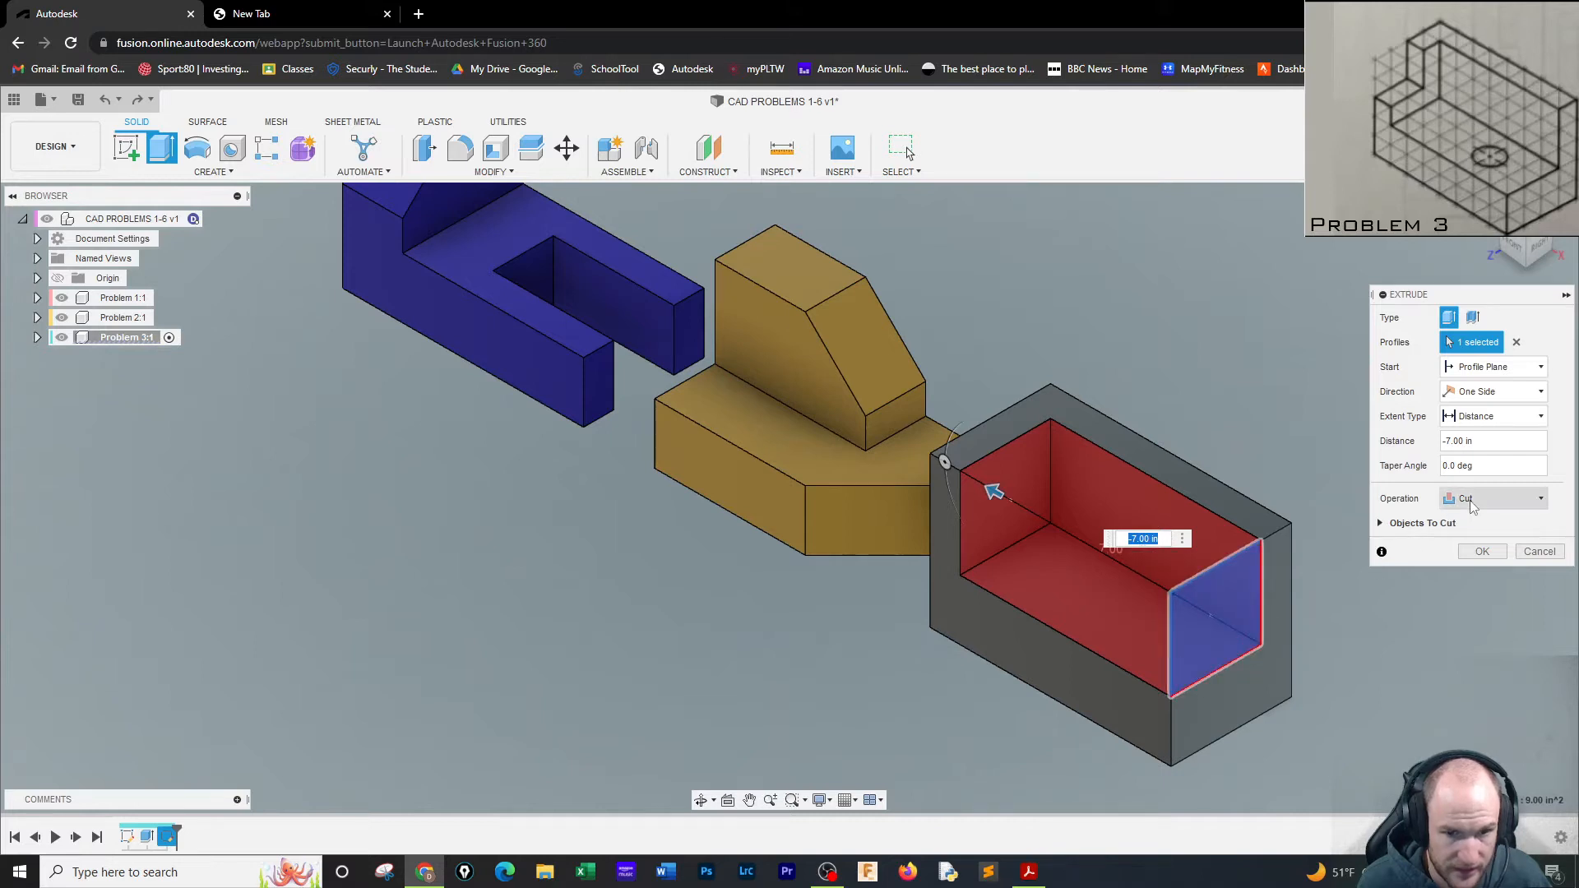
pyautogui.click(1482, 553)
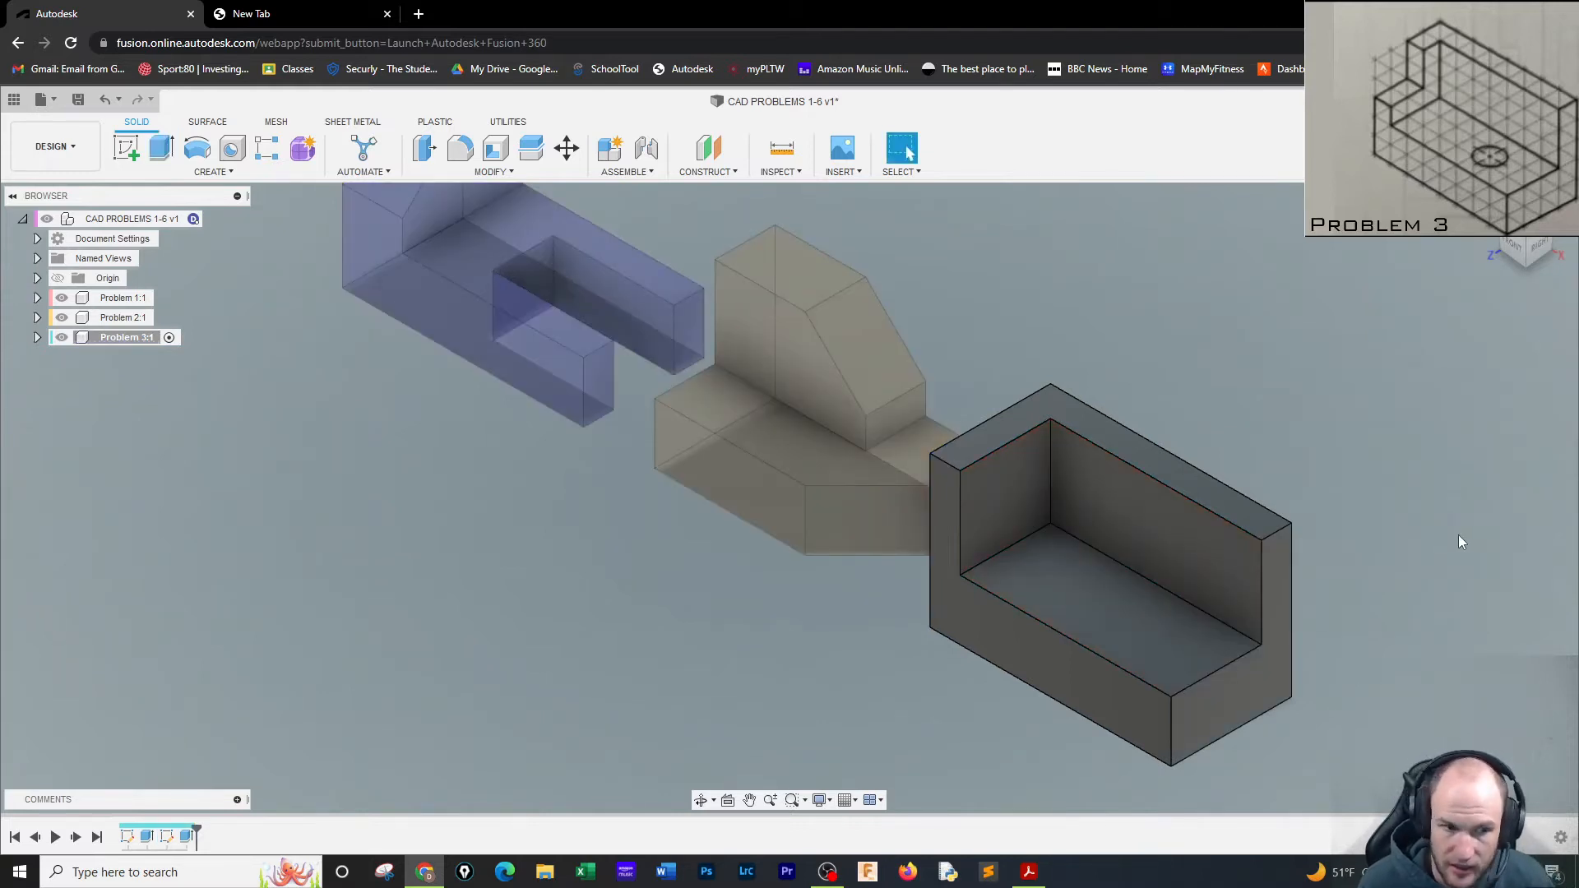
# Sketch a 2 in by 2 in square on the end wall's inner face from its upper front corner, and finish the sketch
pyautogui.click(126, 148)
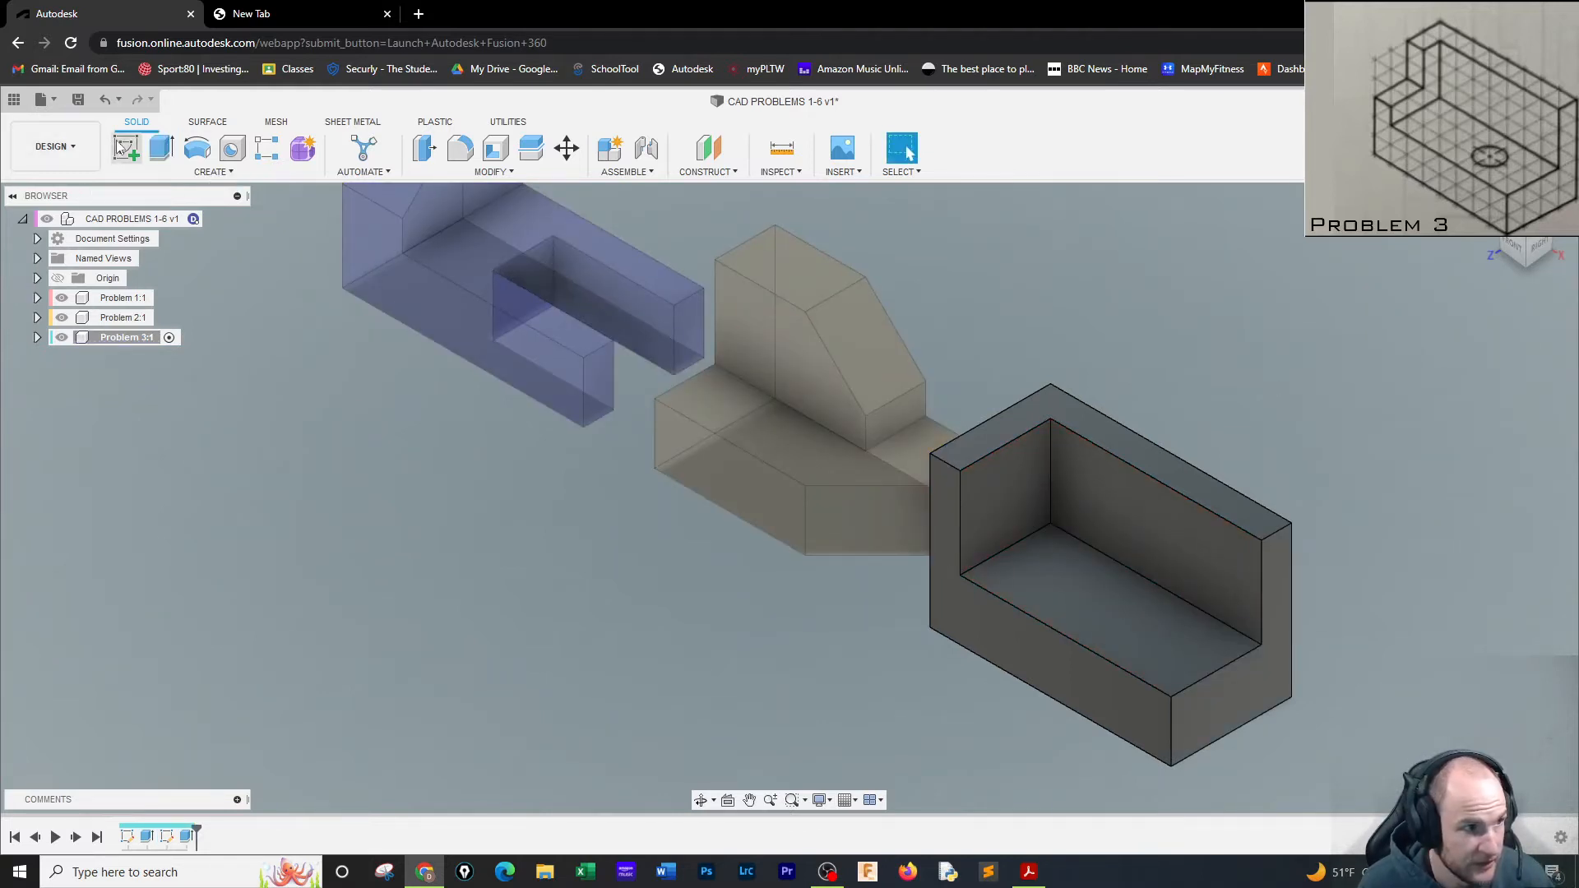
pyautogui.click(1000, 482)
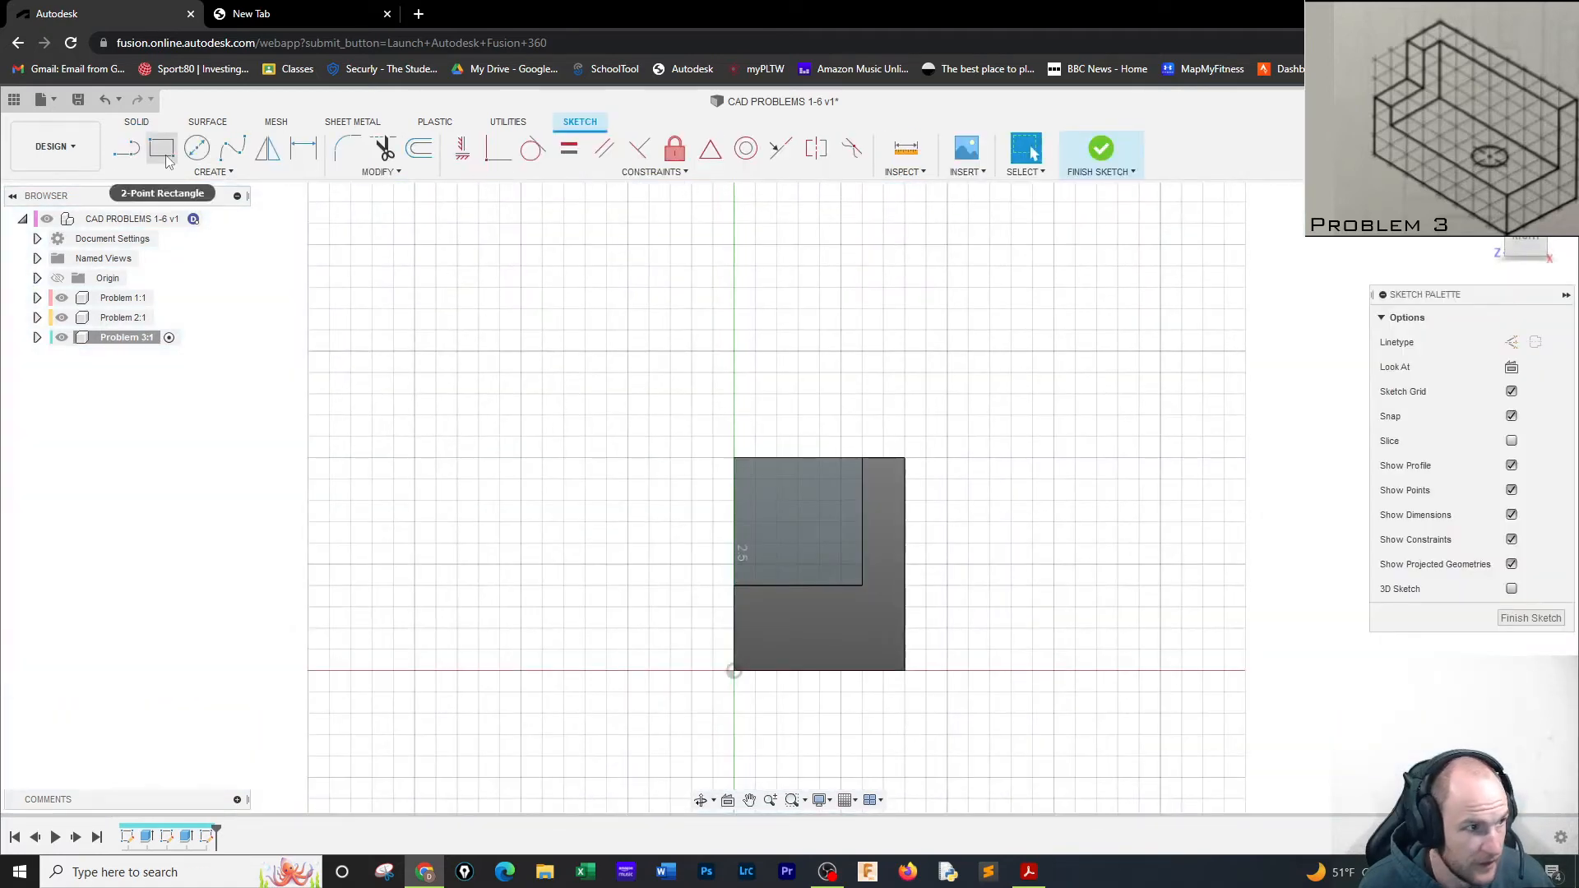
pyautogui.click(164, 153)
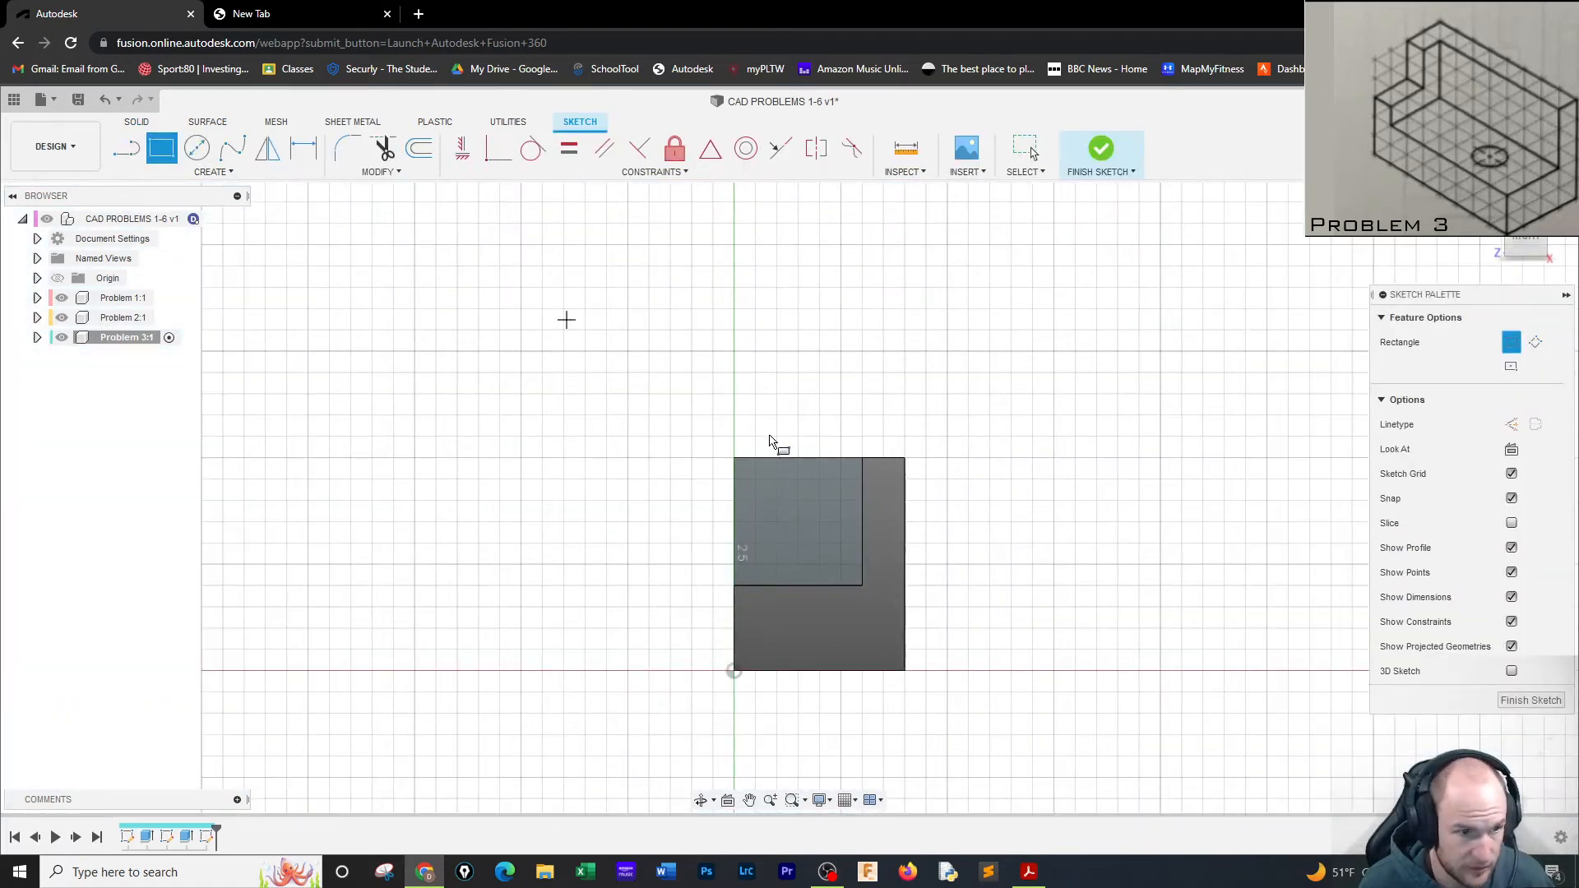
pyautogui.click(735, 463)
pyautogui.write('2')
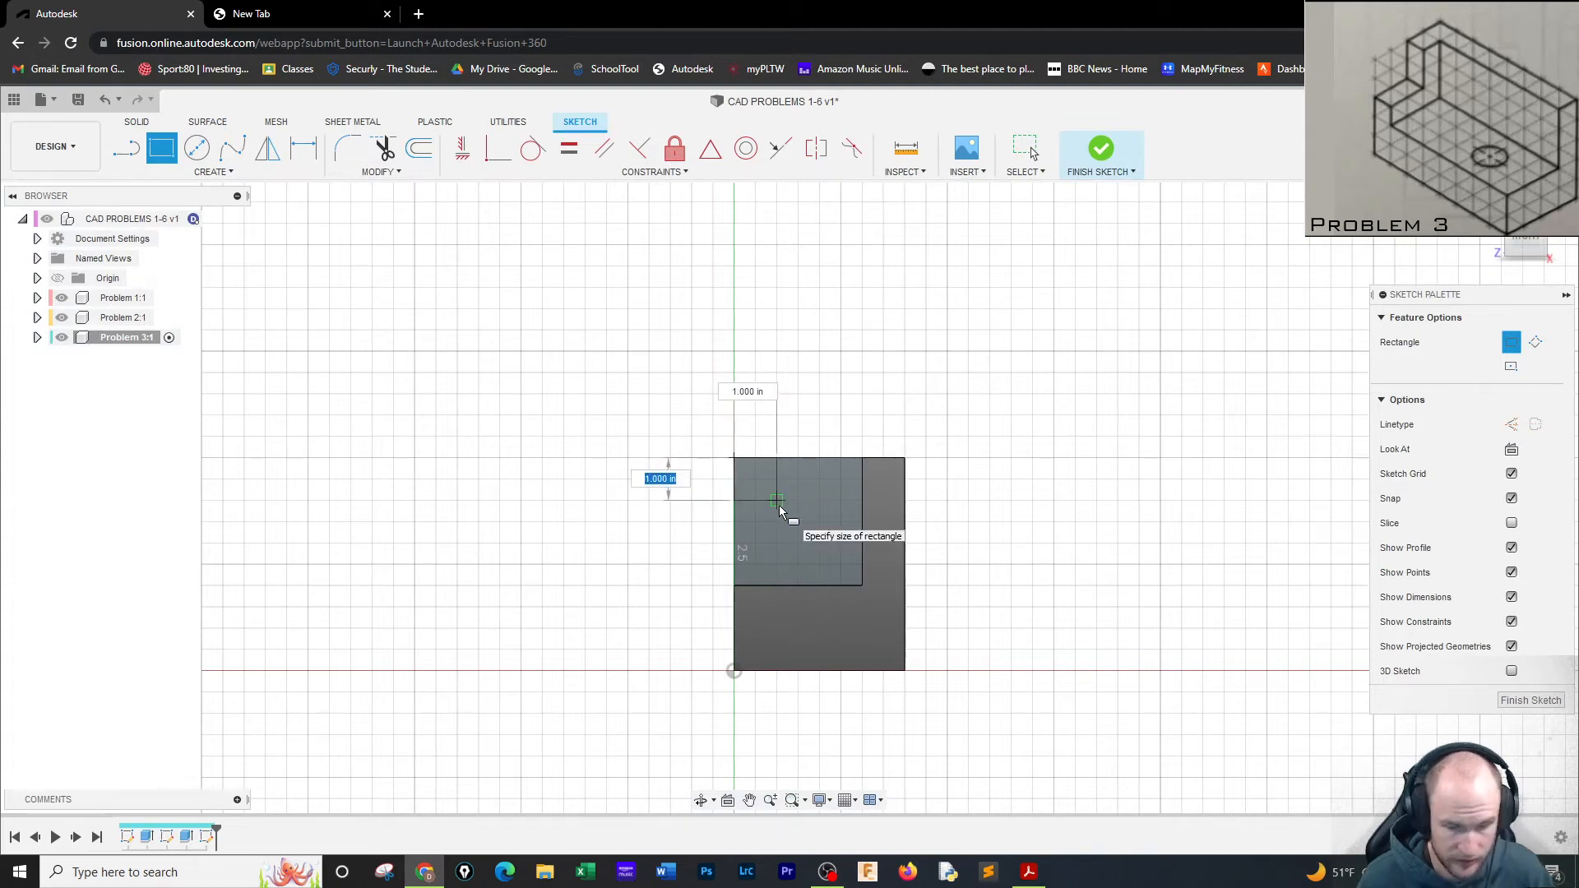
pyautogui.press('Tab')
pyautogui.write('2')
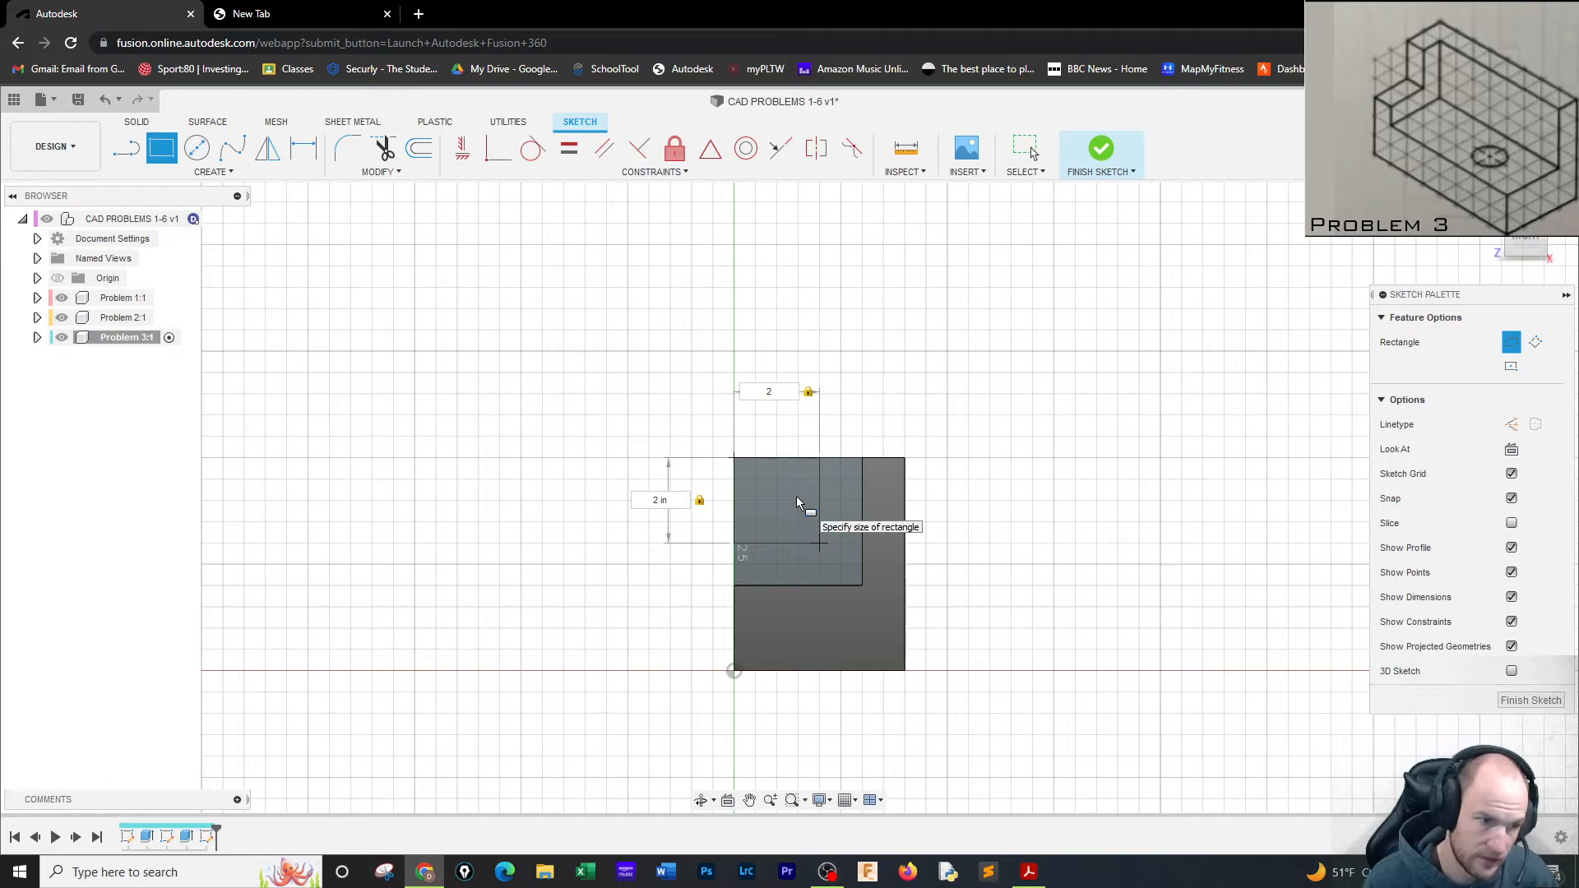
pyautogui.press('Return')
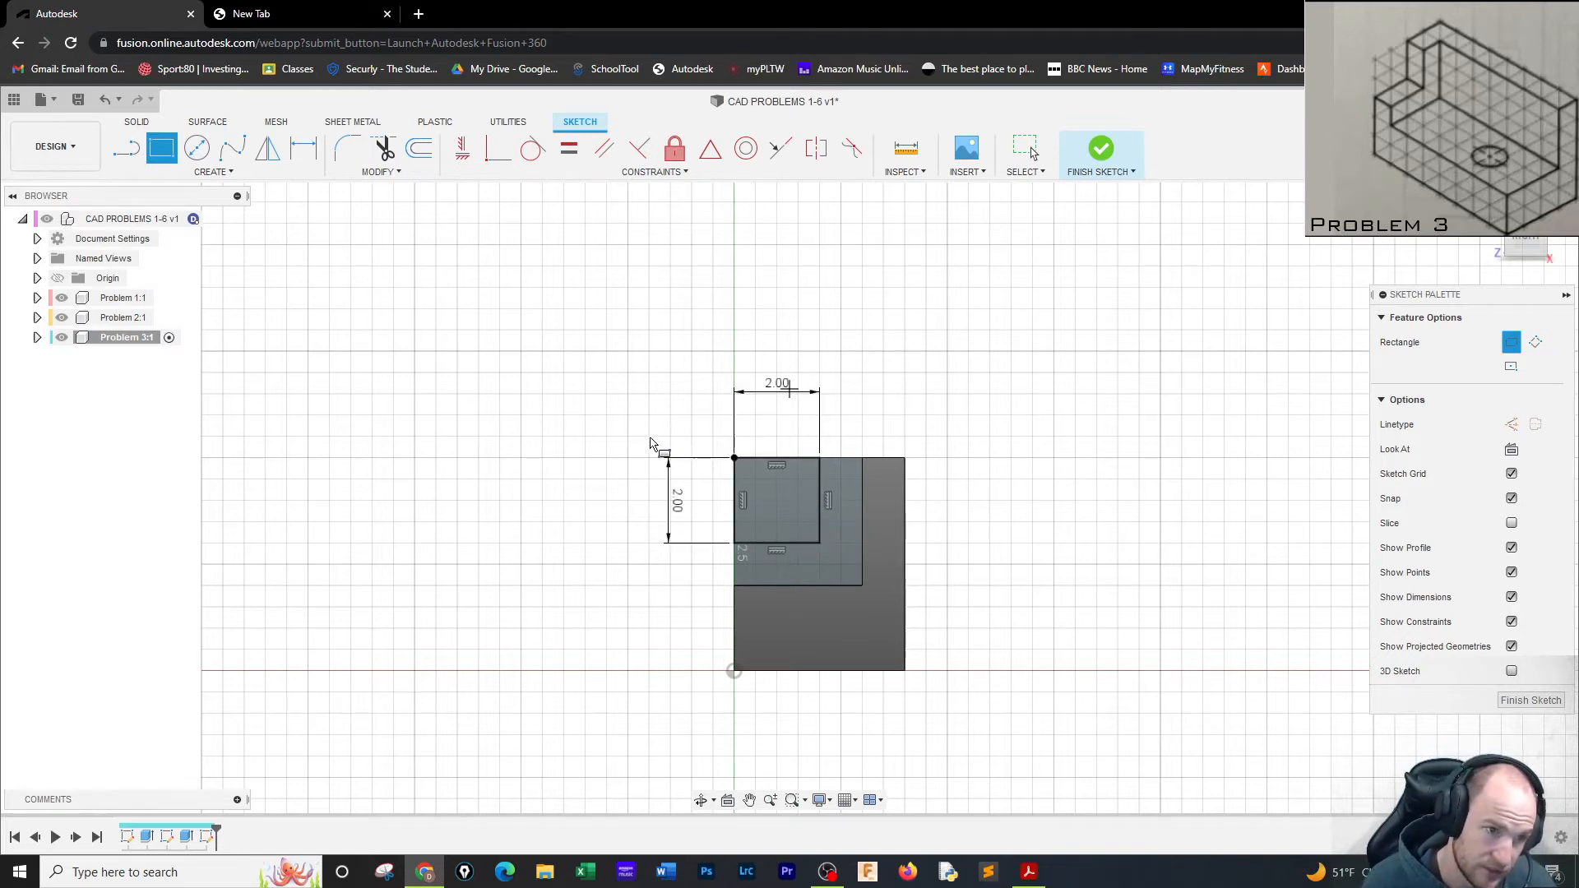
pyautogui.click(1100, 155)
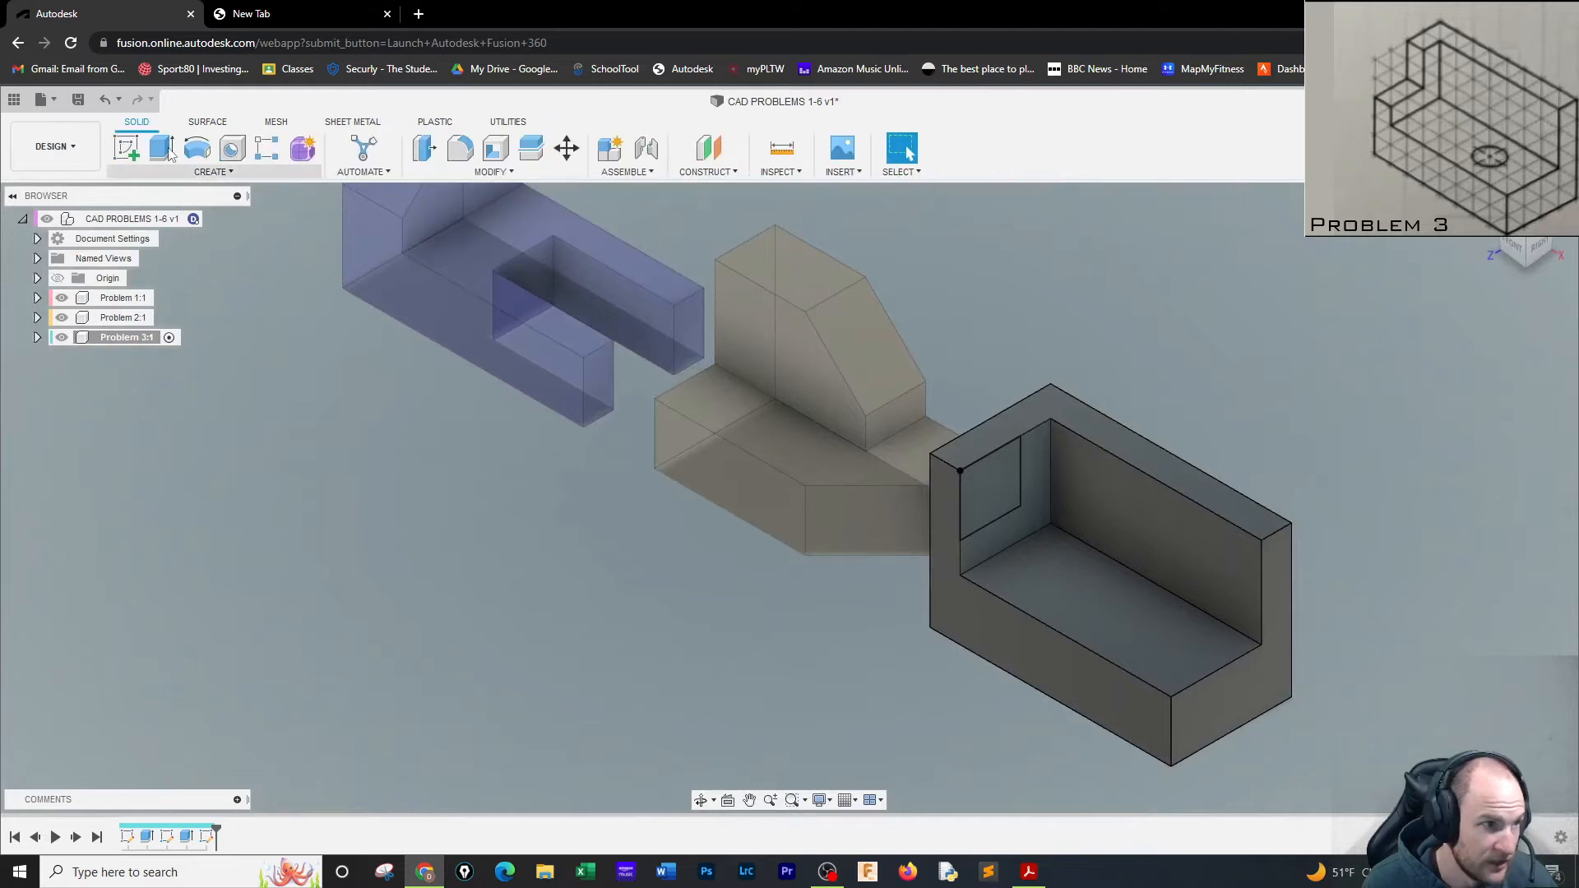
# Extrude the 2 in square profile -1 in through the end wall as a cut
pyautogui.press('e')
pyautogui.click(995, 486)
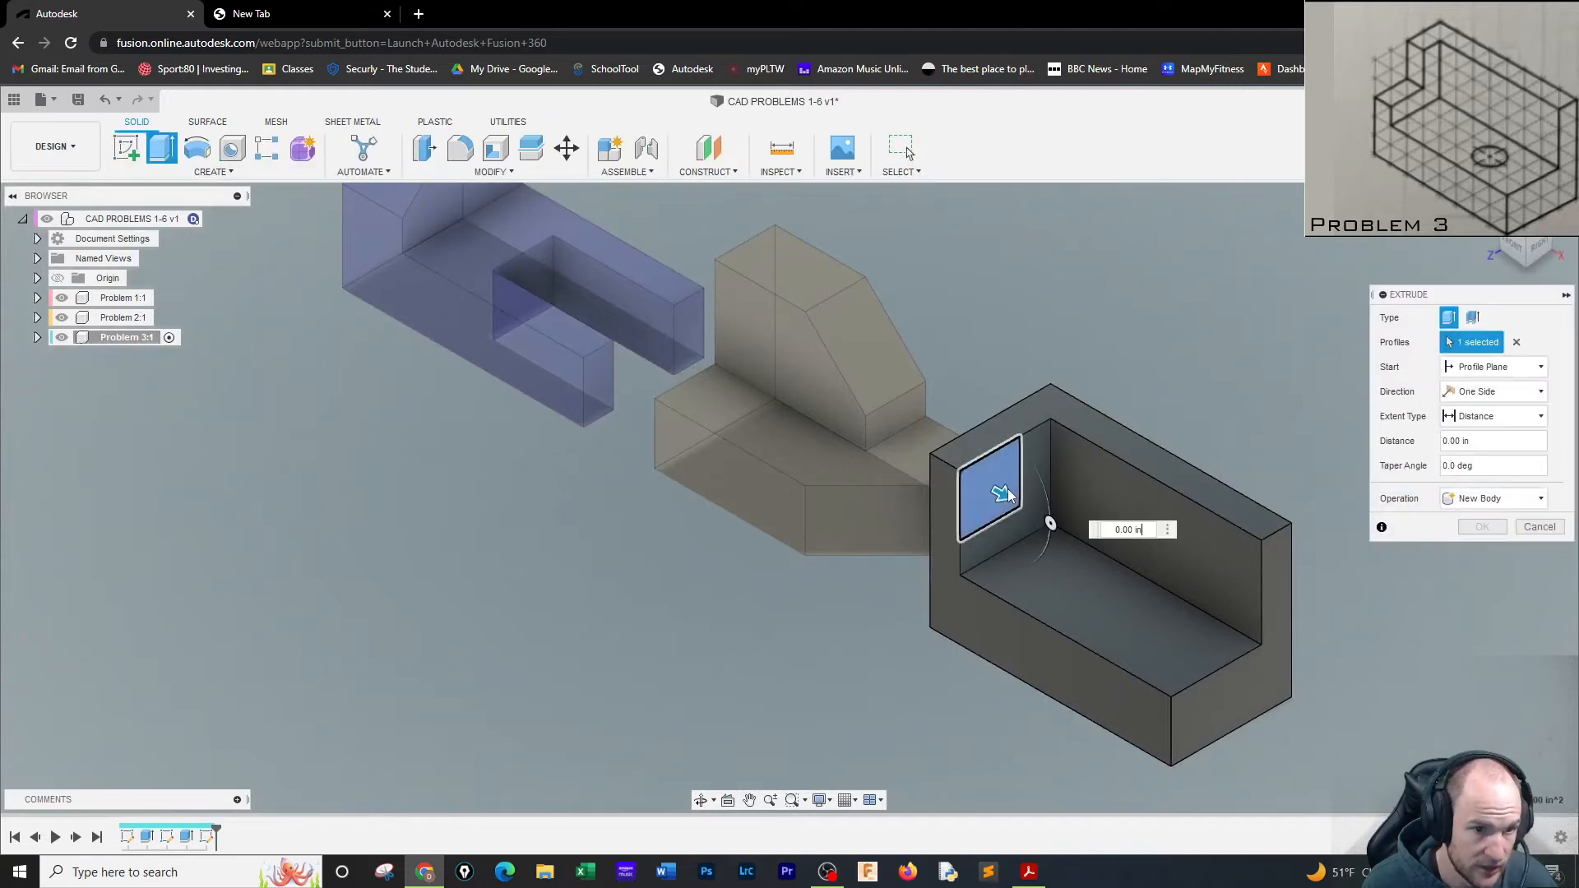
pyautogui.write('-1')
pyautogui.press('Return')
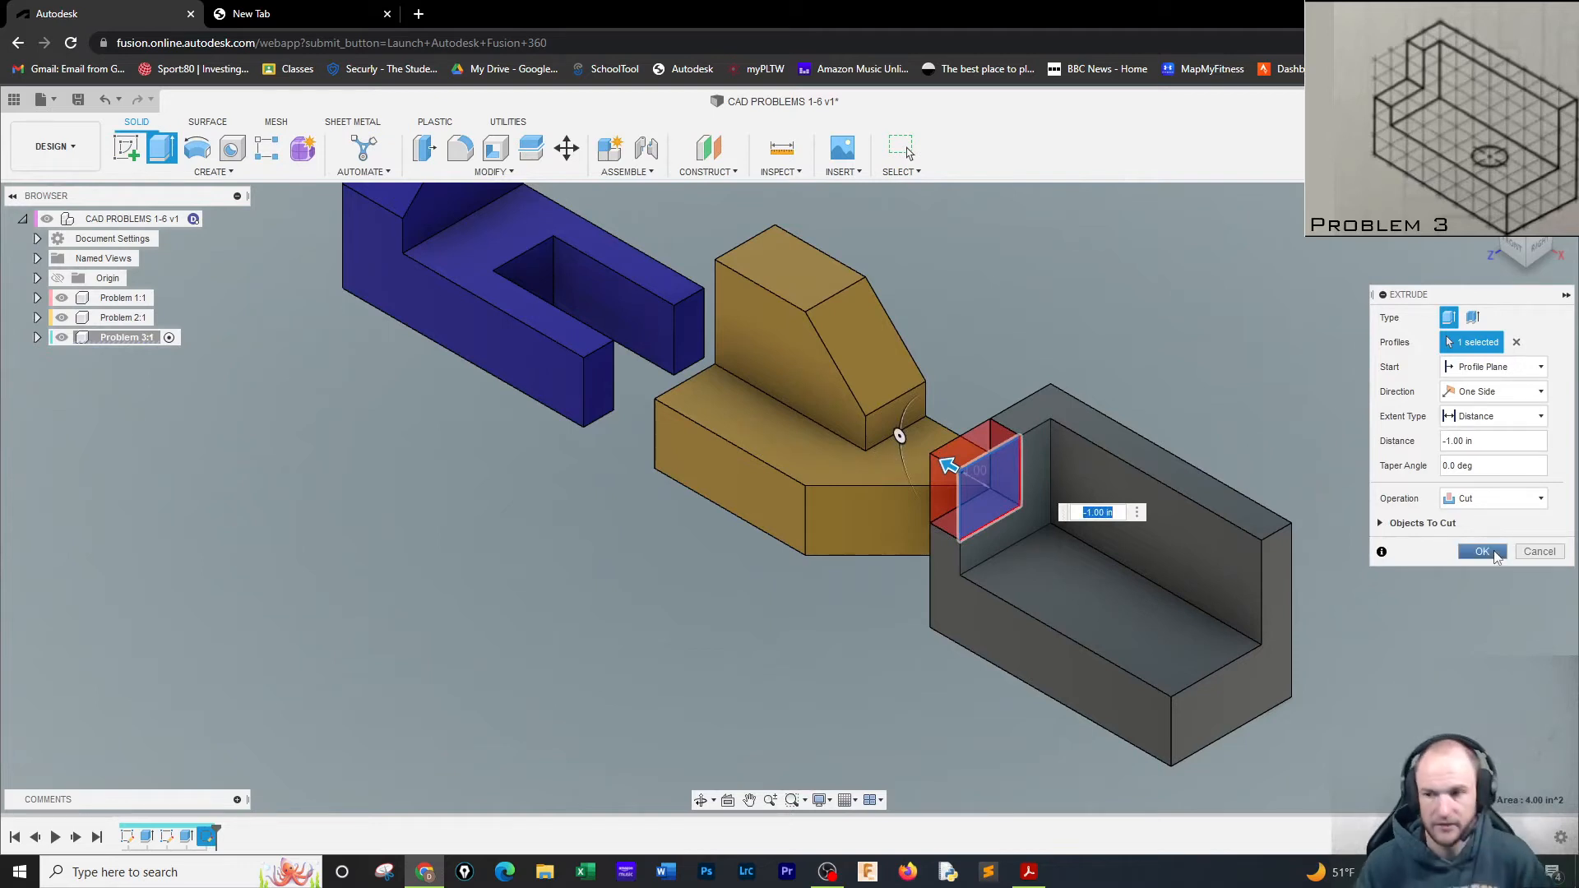
pyautogui.click(1482, 550)
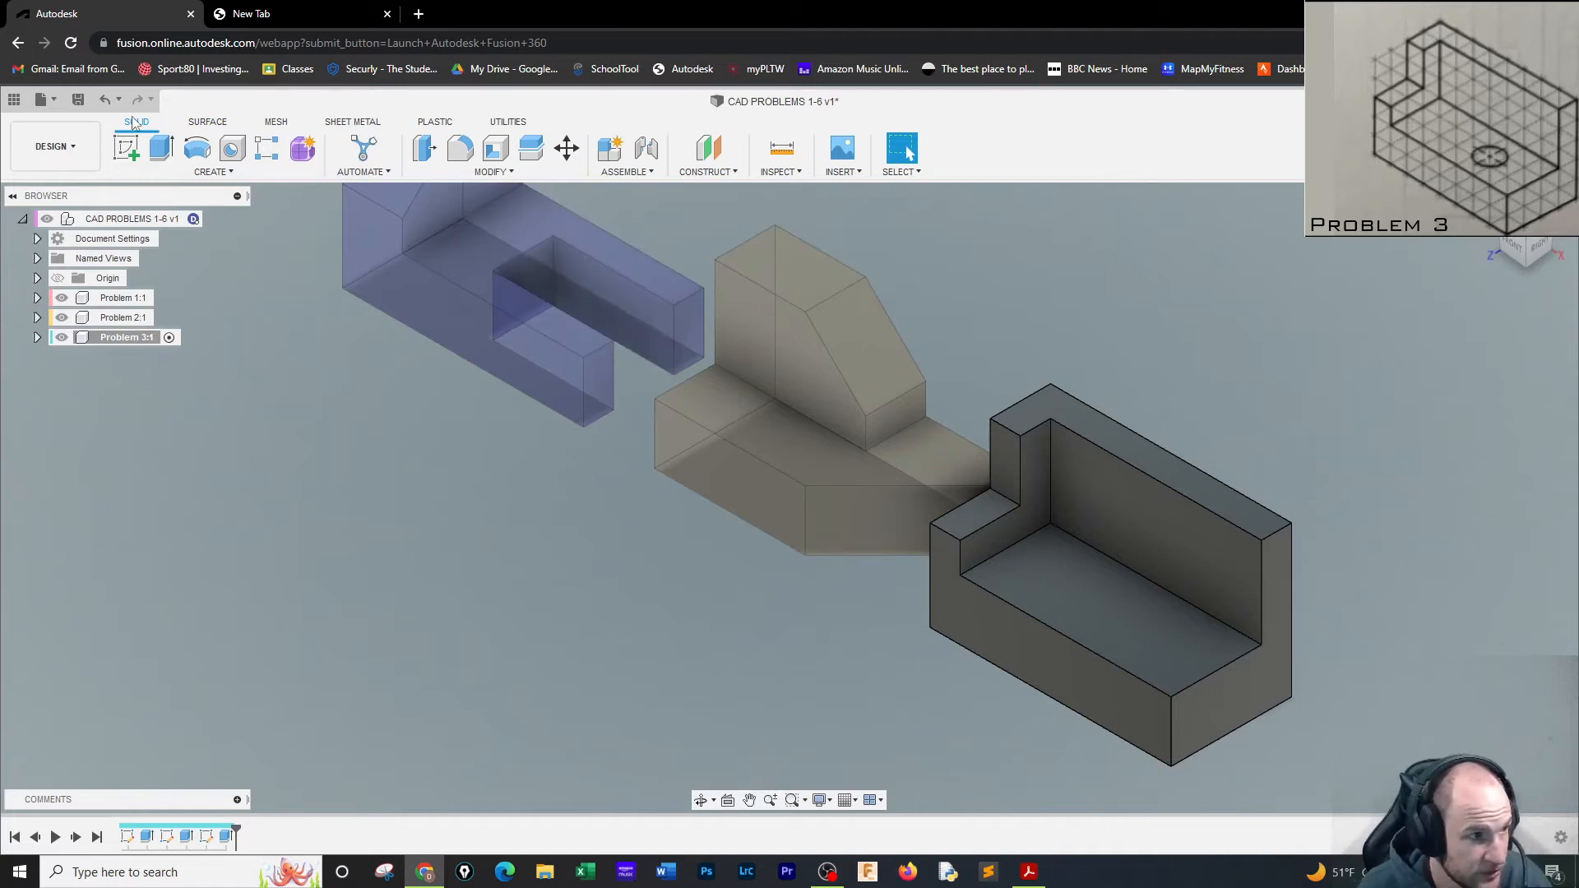
# Start a sketch on the recessed floor face, oriented with the back wall at the top
pyautogui.click(125, 148)
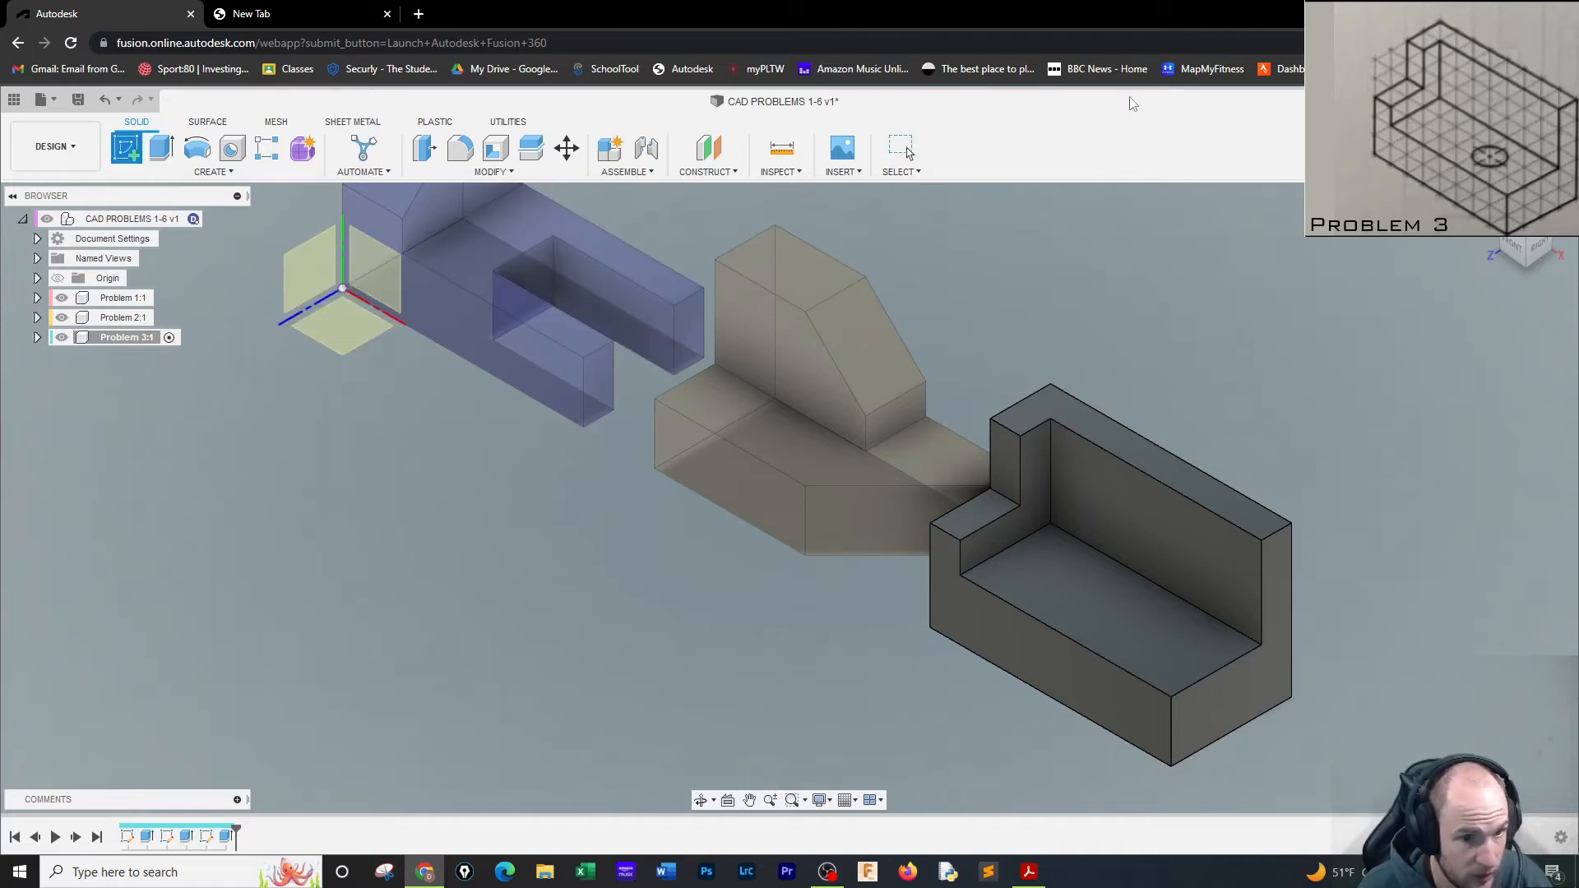
pyautogui.click(1156, 634)
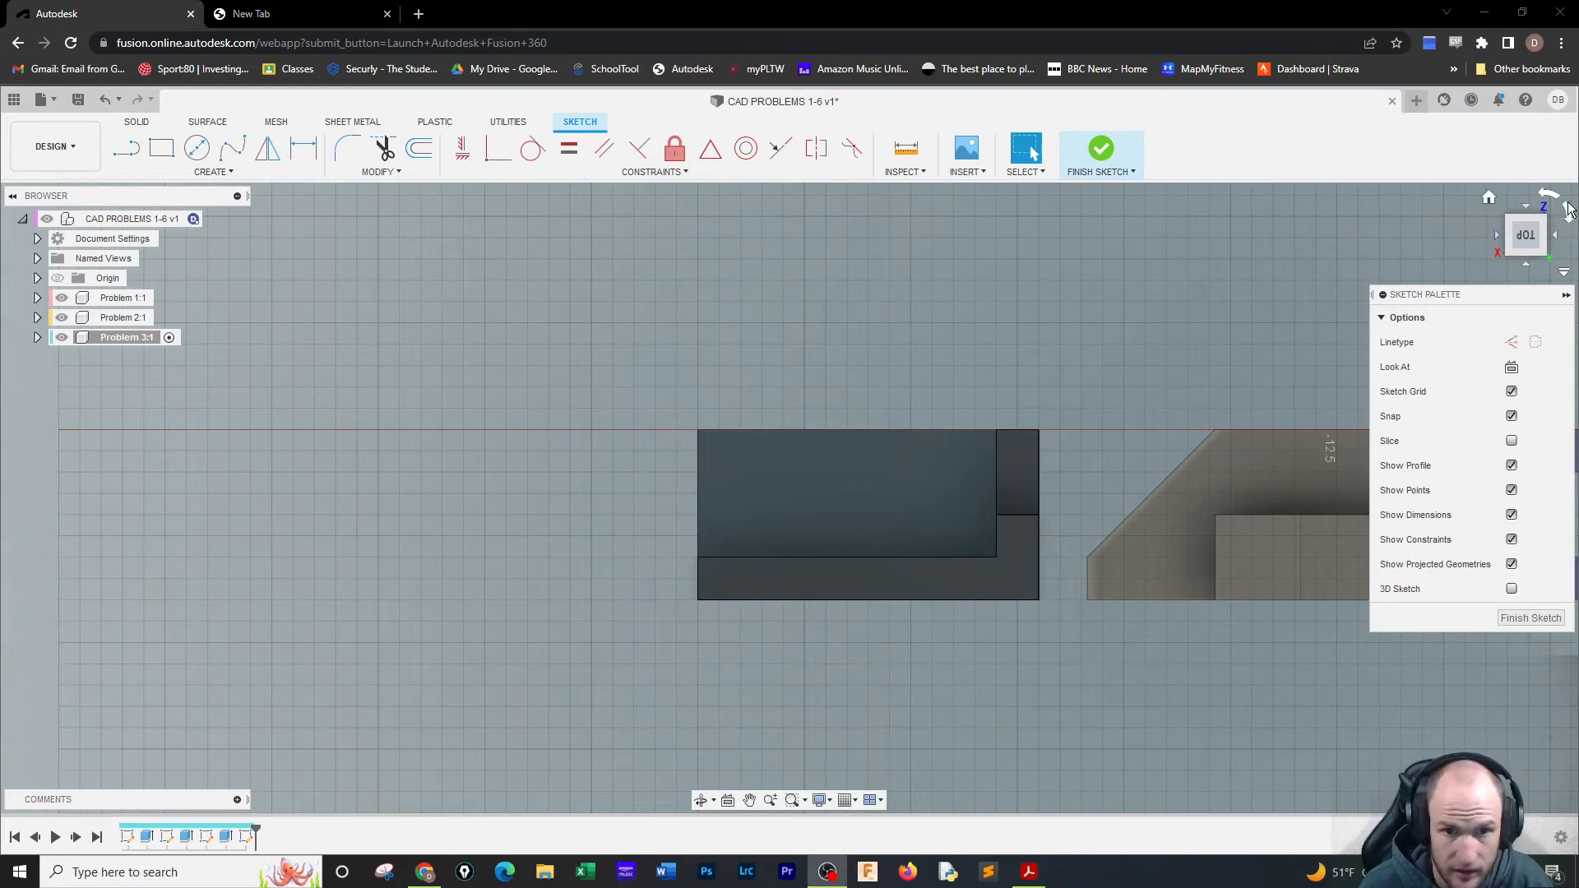
pyautogui.click(1558, 200)
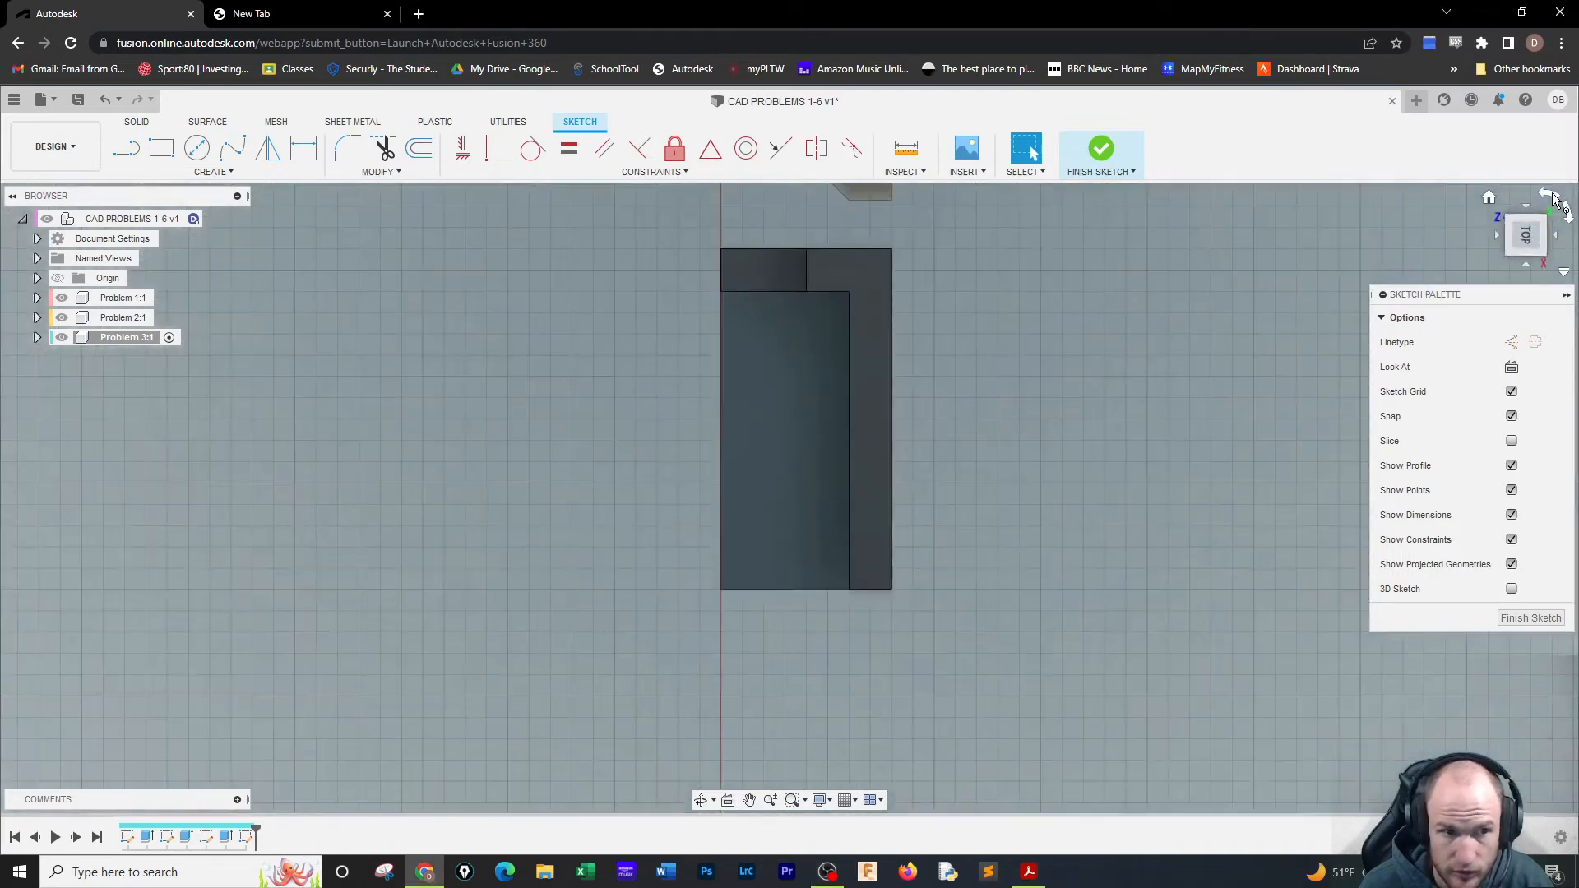
pyautogui.click(1557, 201)
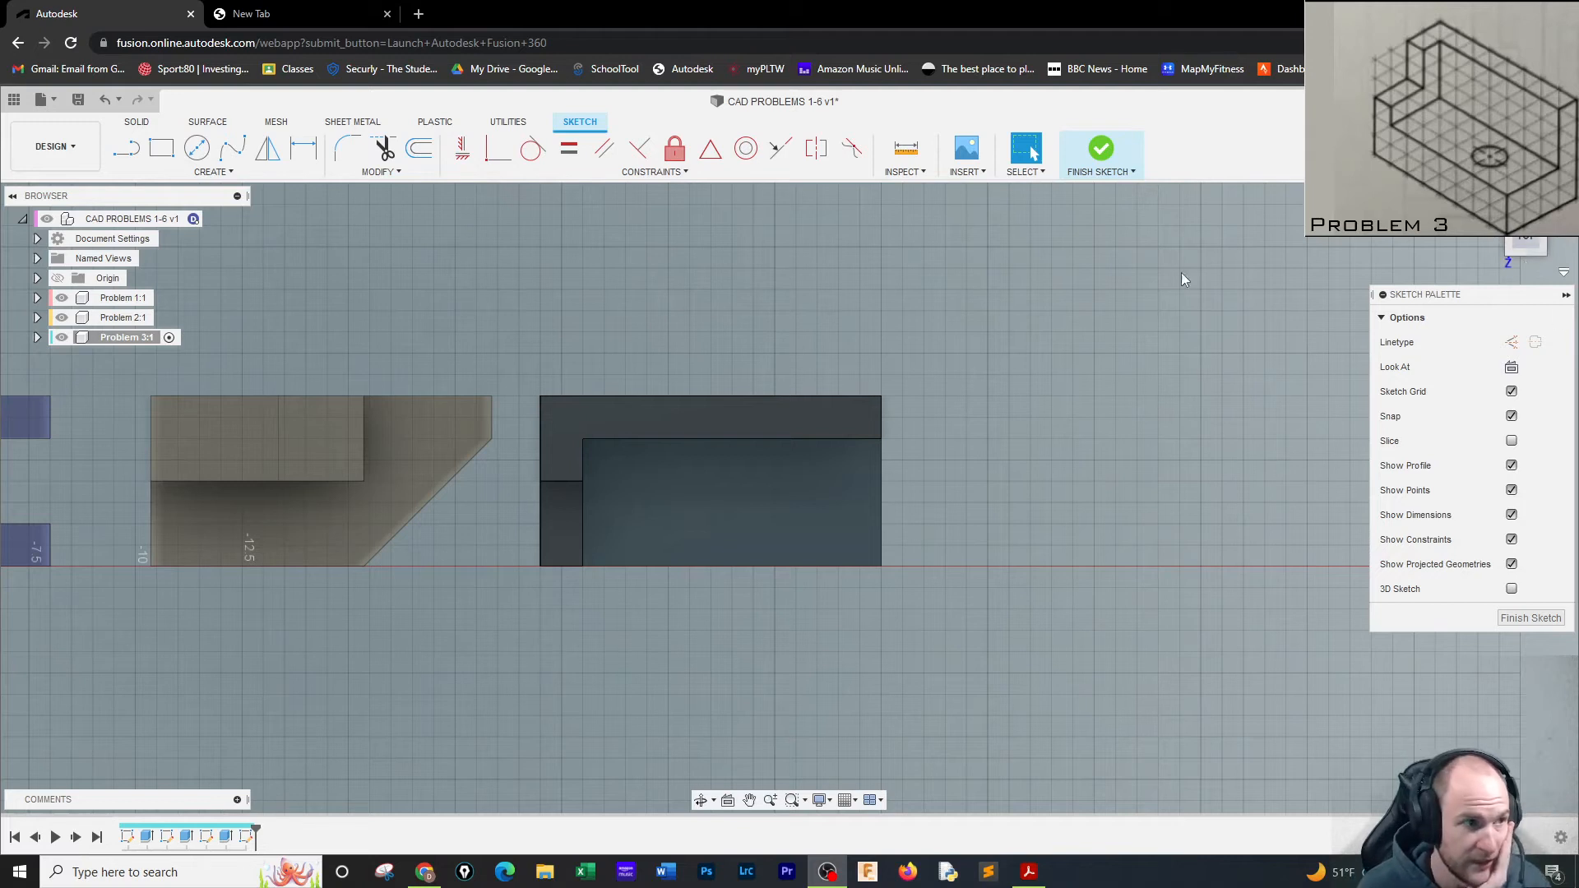
# Sketch a circle about 1.95 in in diameter on the floor toward its open end, and finish the sketch
pyautogui.click(196, 149)
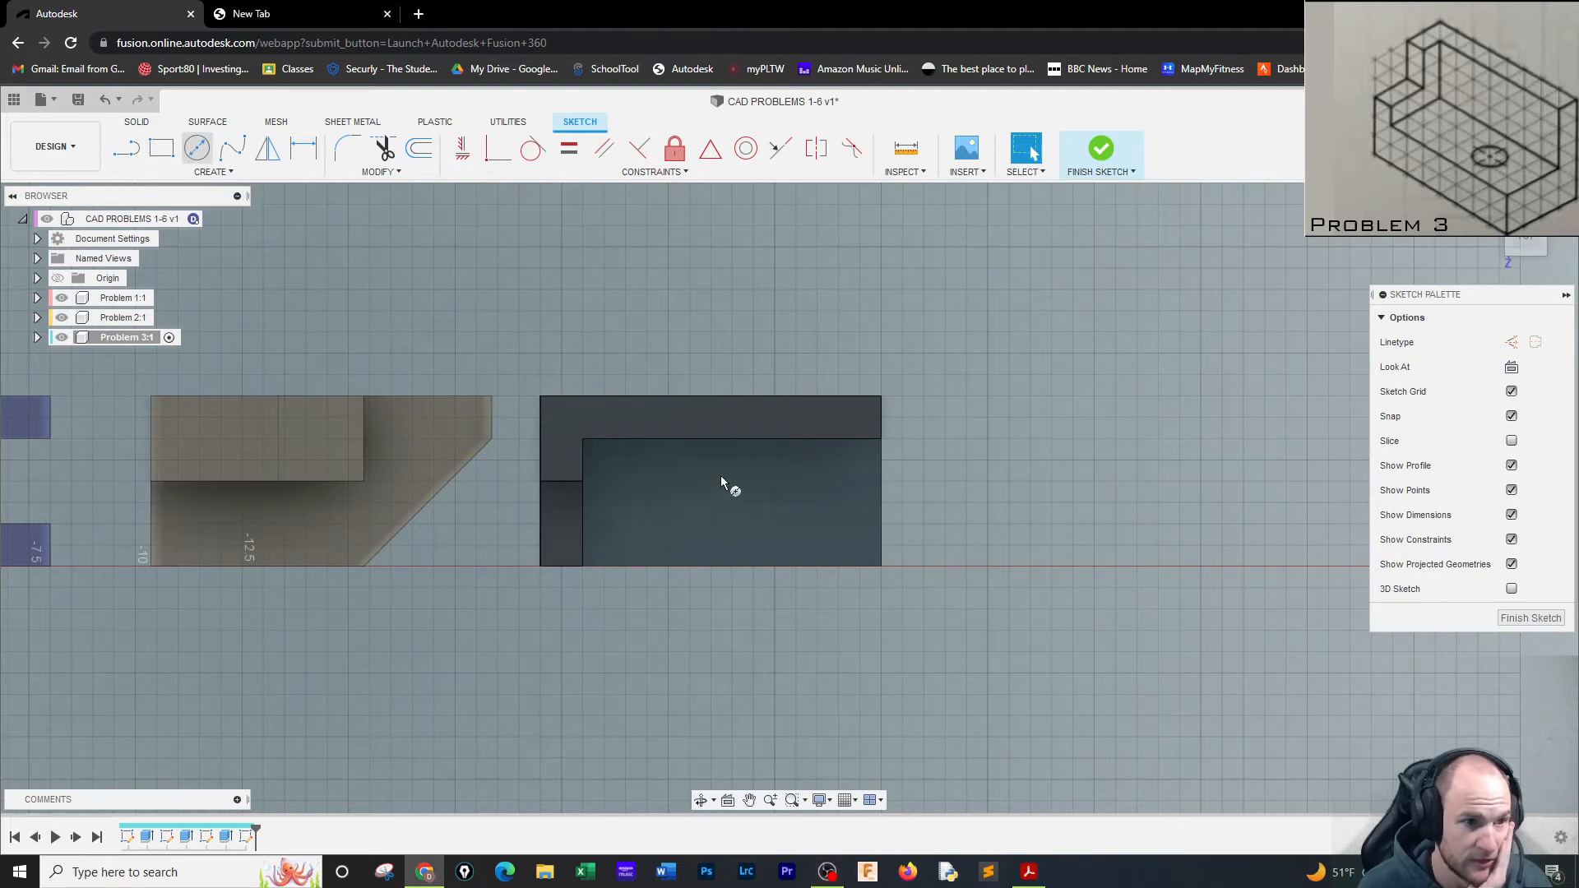
pyautogui.click(784, 498)
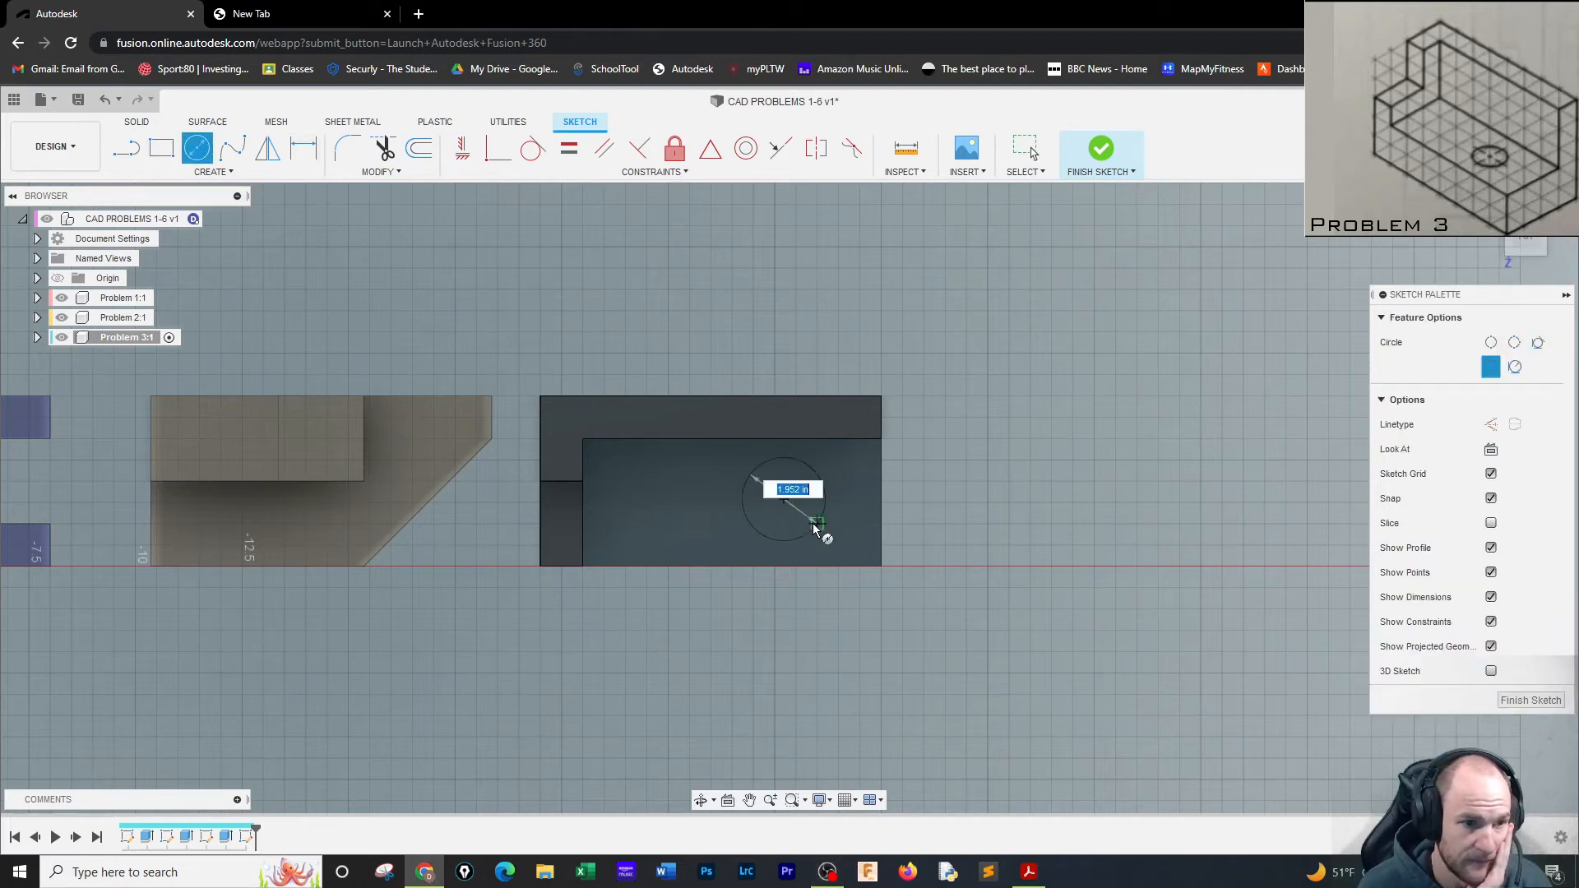
pyautogui.click(814, 528)
pyautogui.click(1099, 150)
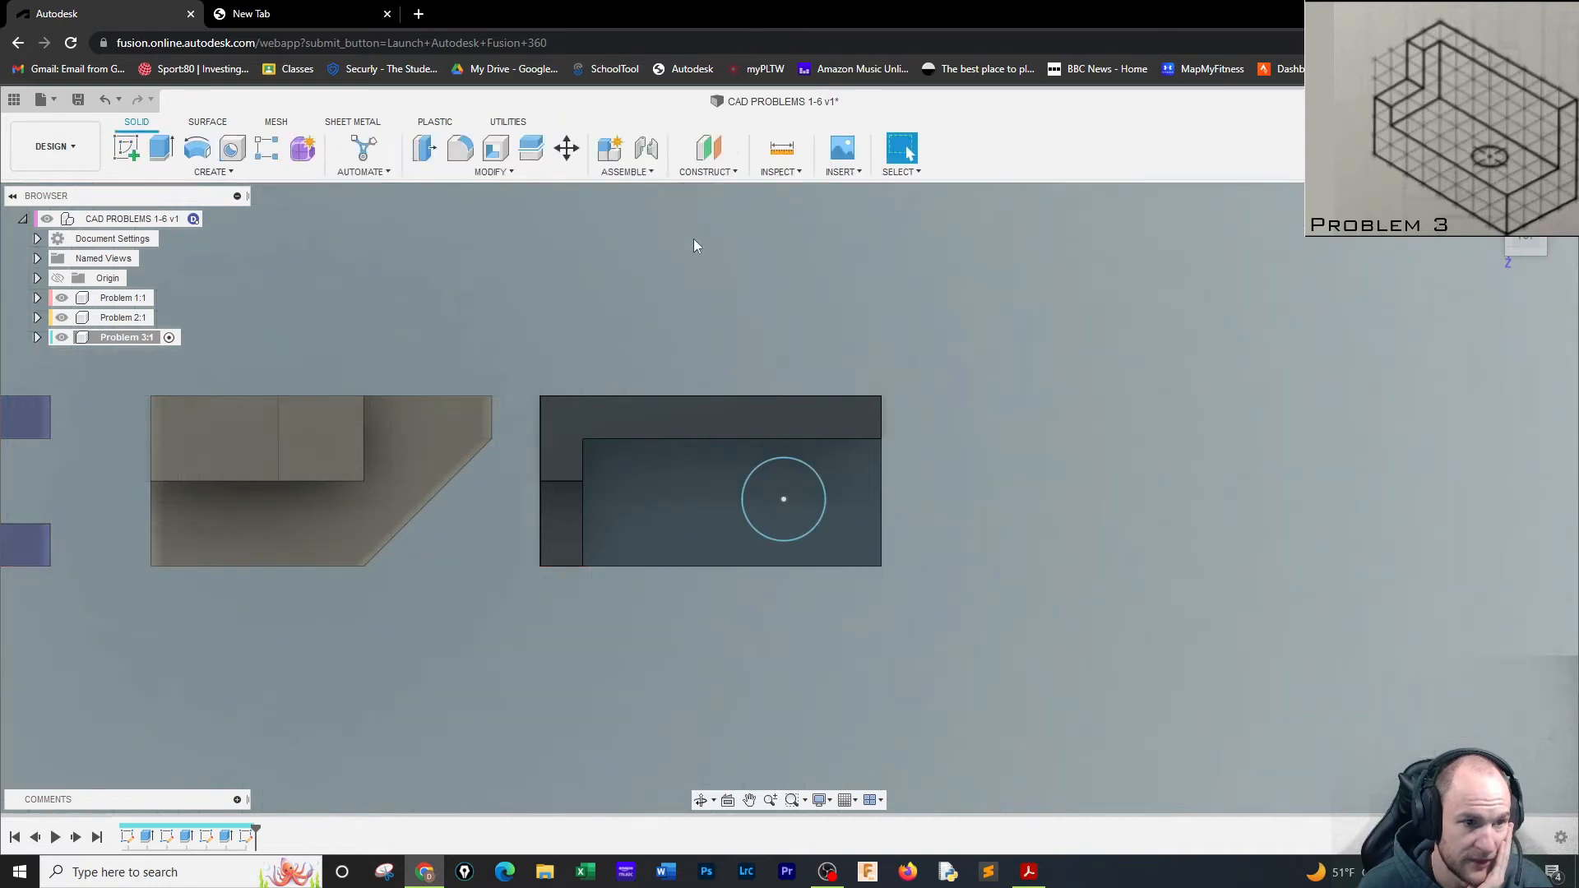
# Try to extrude the circle profile downward through the floor
pyautogui.click(161, 148)
pyautogui.click(806, 512)
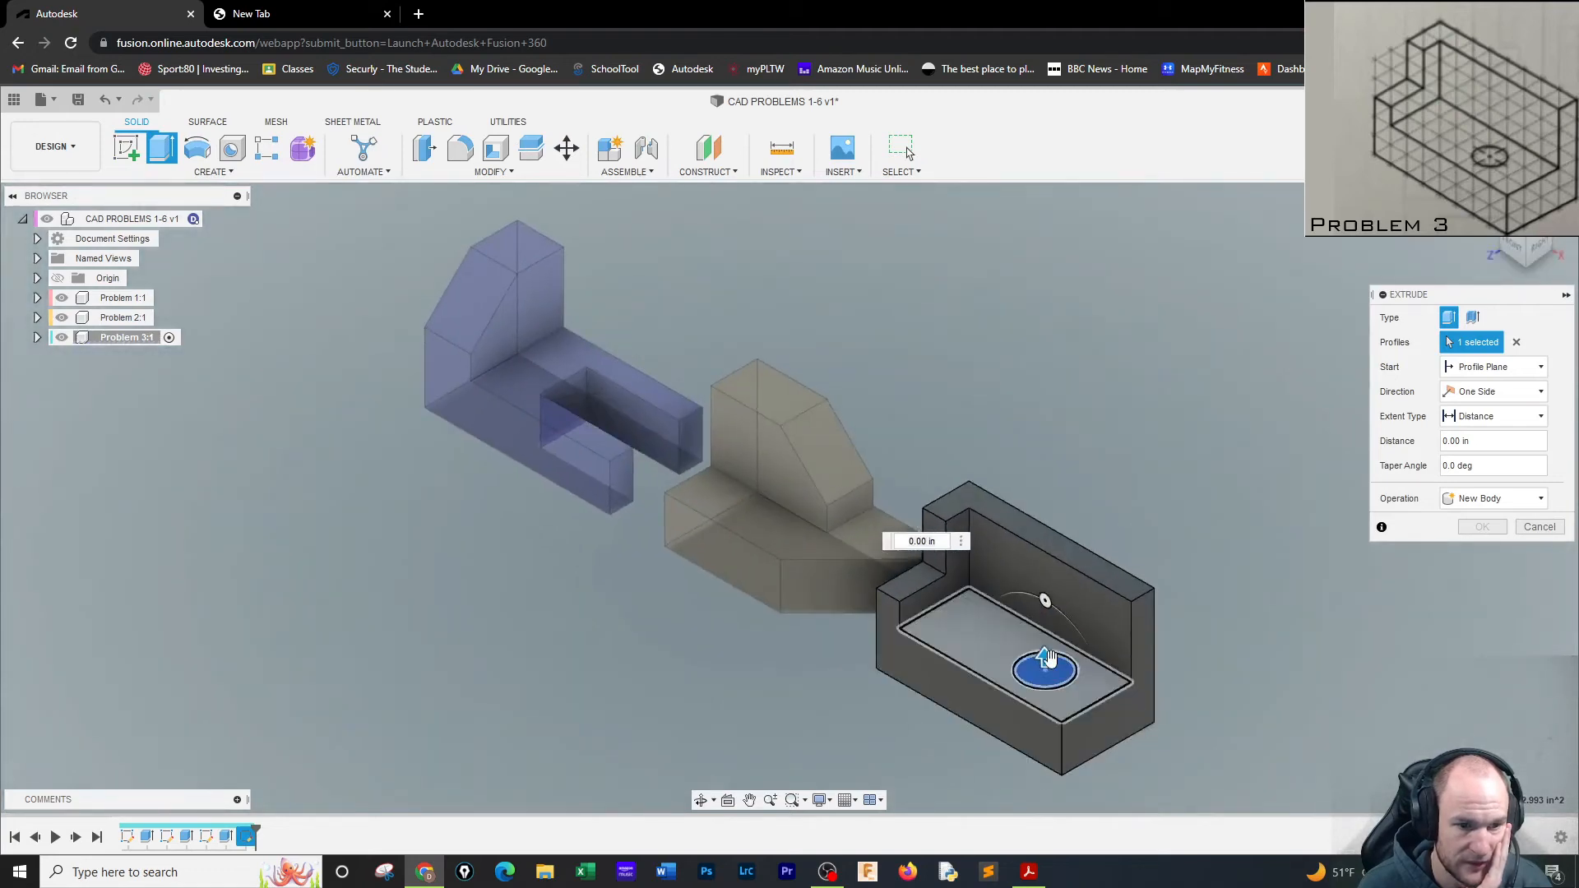
pyautogui.moveTo(1048, 658); pyautogui.dragTo(1046, 763)
pyautogui.press('Return')
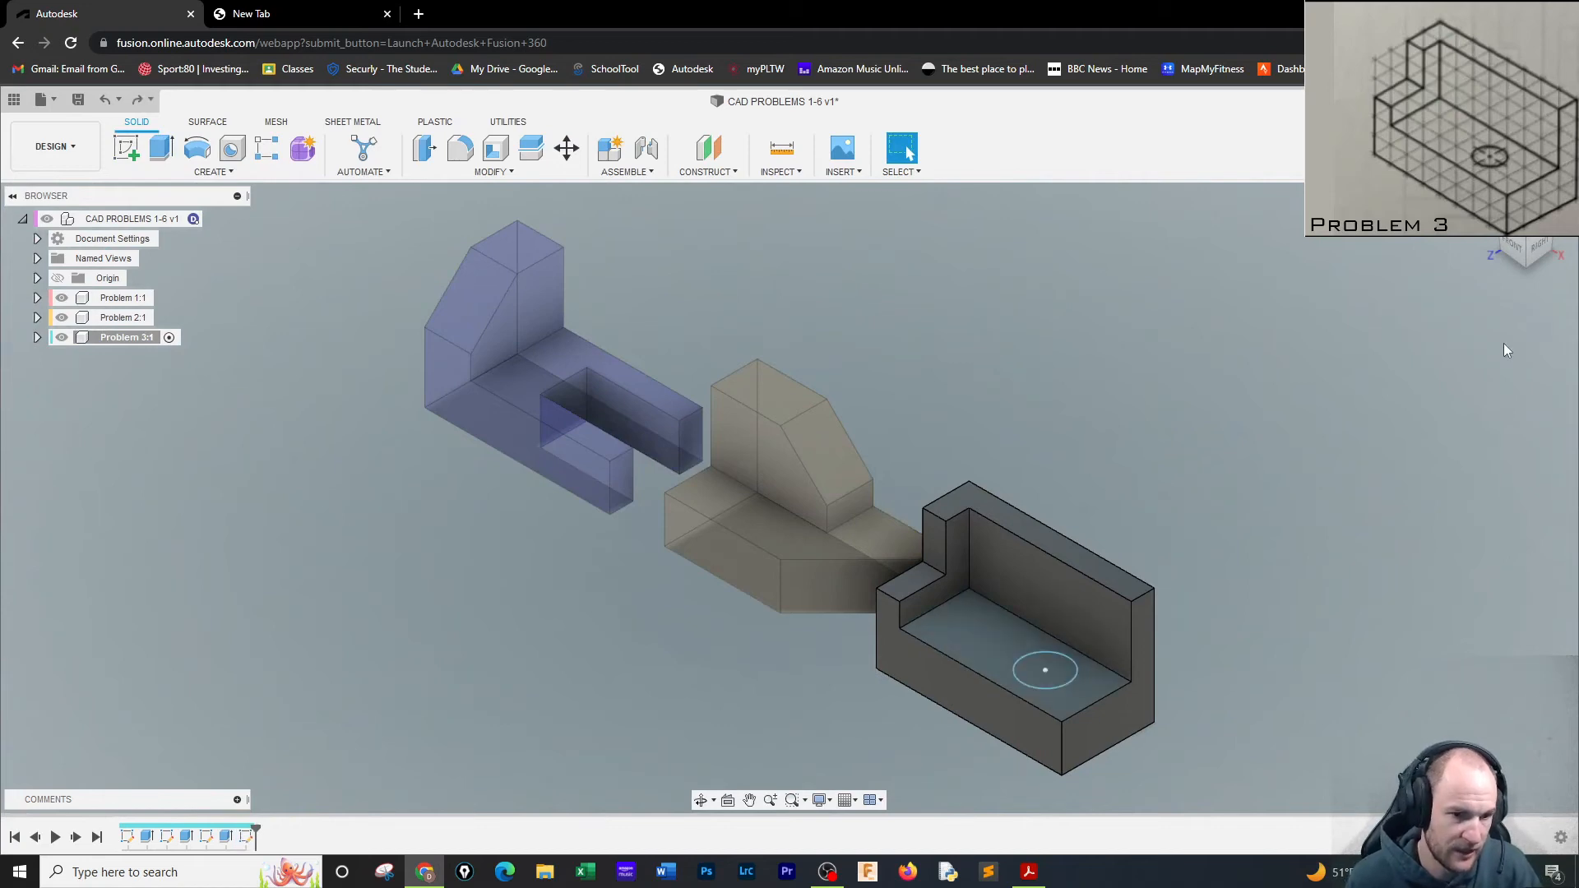
# Reopen the floor sketch and undo the circle, keeping the view oriented with the back wall at the top
pyautogui.moveTo(1531, 250); pyautogui.dragTo(1516, 259)
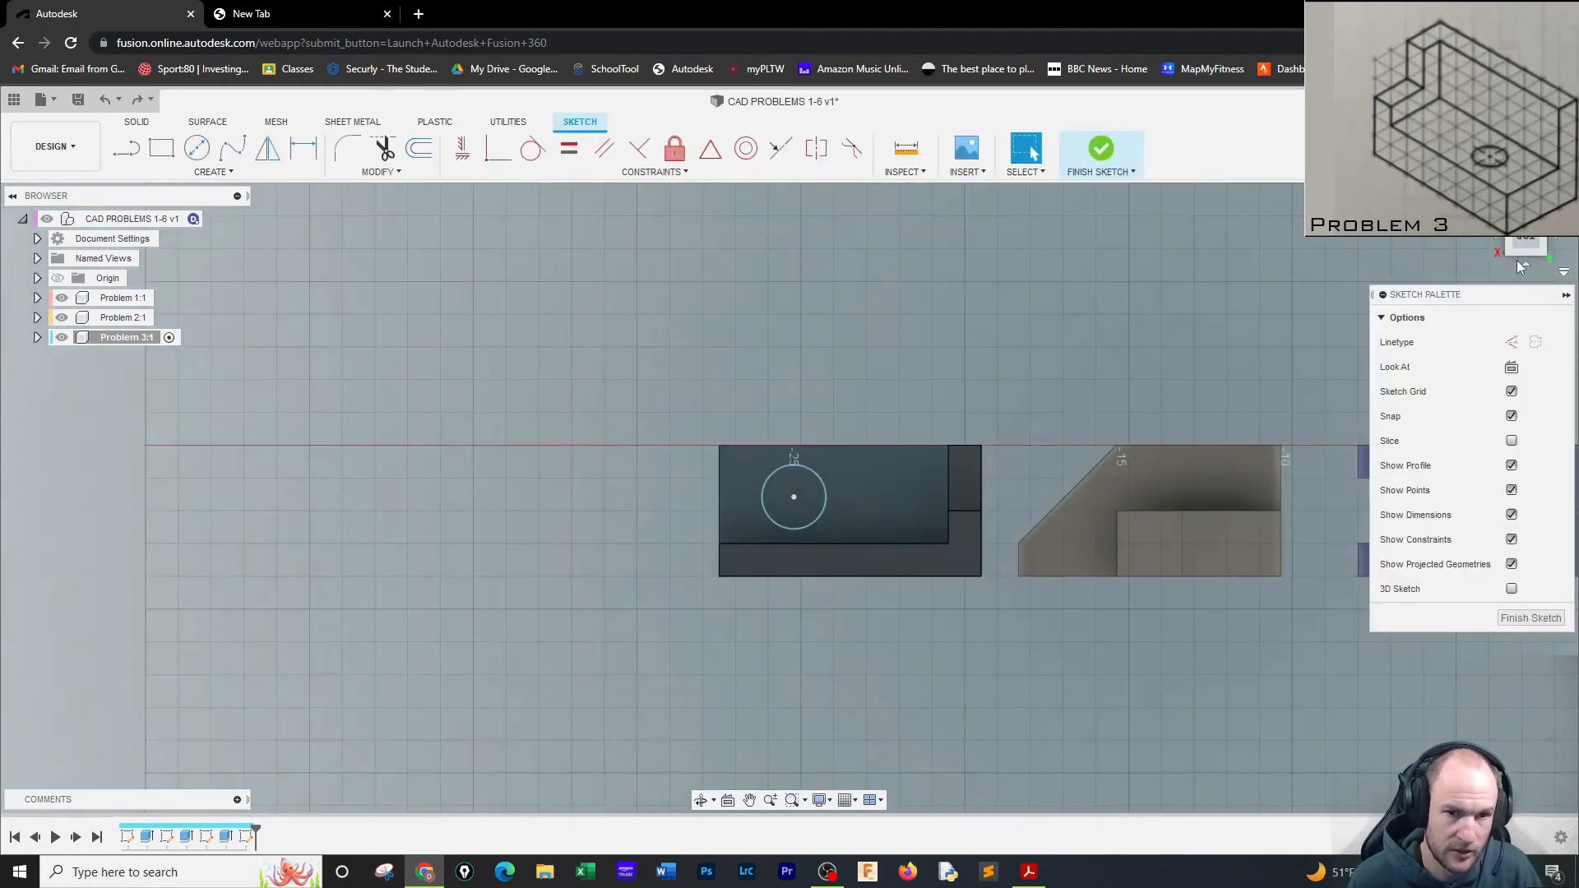
pyautogui.hotkey('ctrl', 'z')
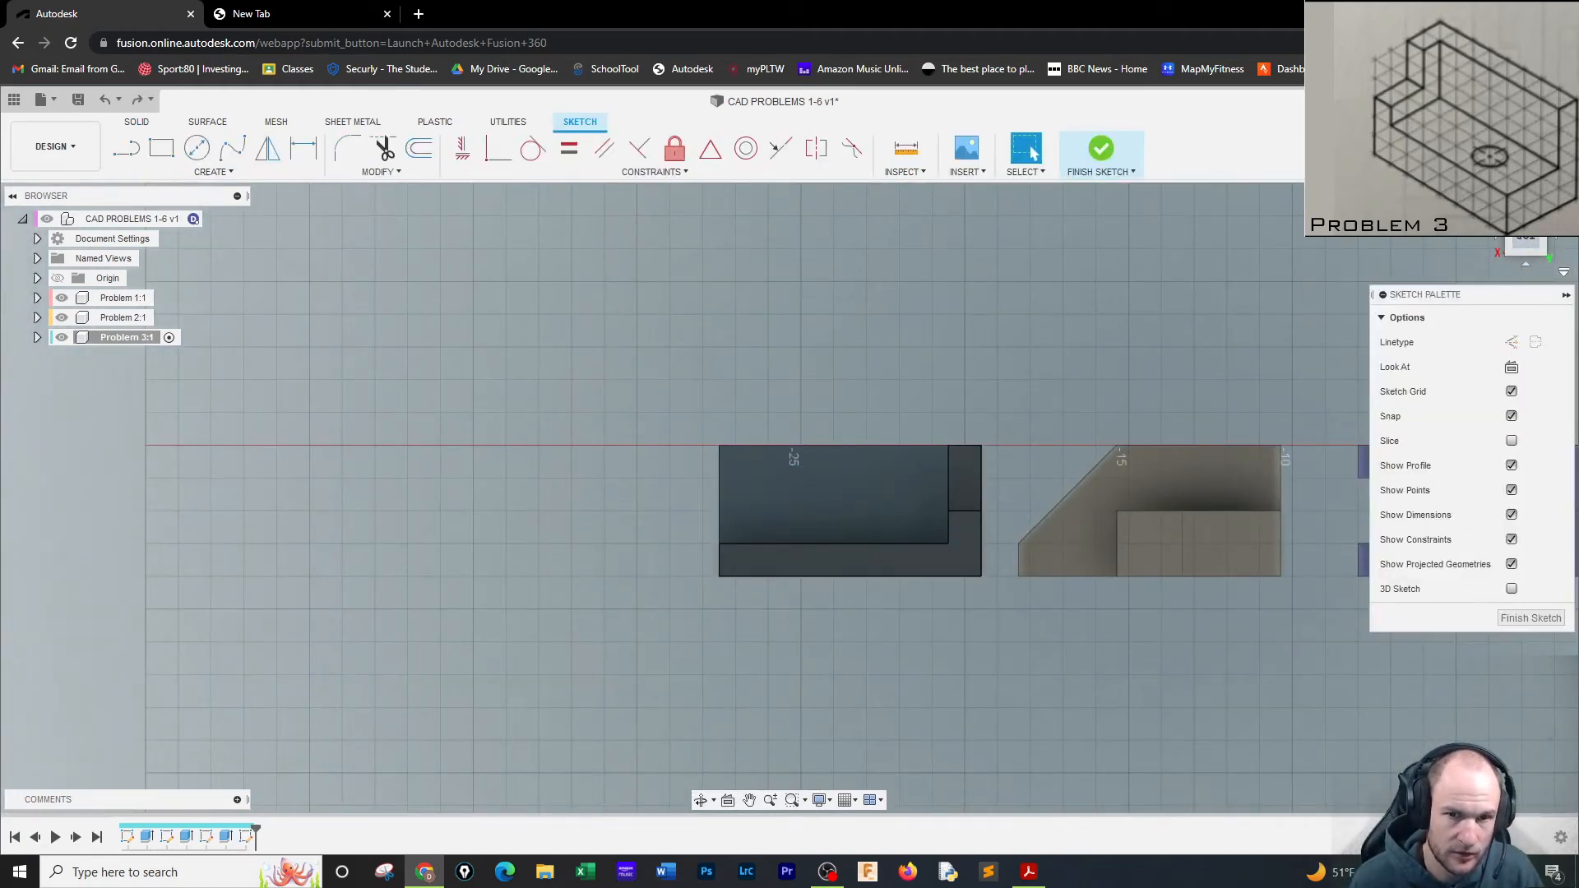
pyautogui.click(1556, 209)
pyautogui.click(1555, 209)
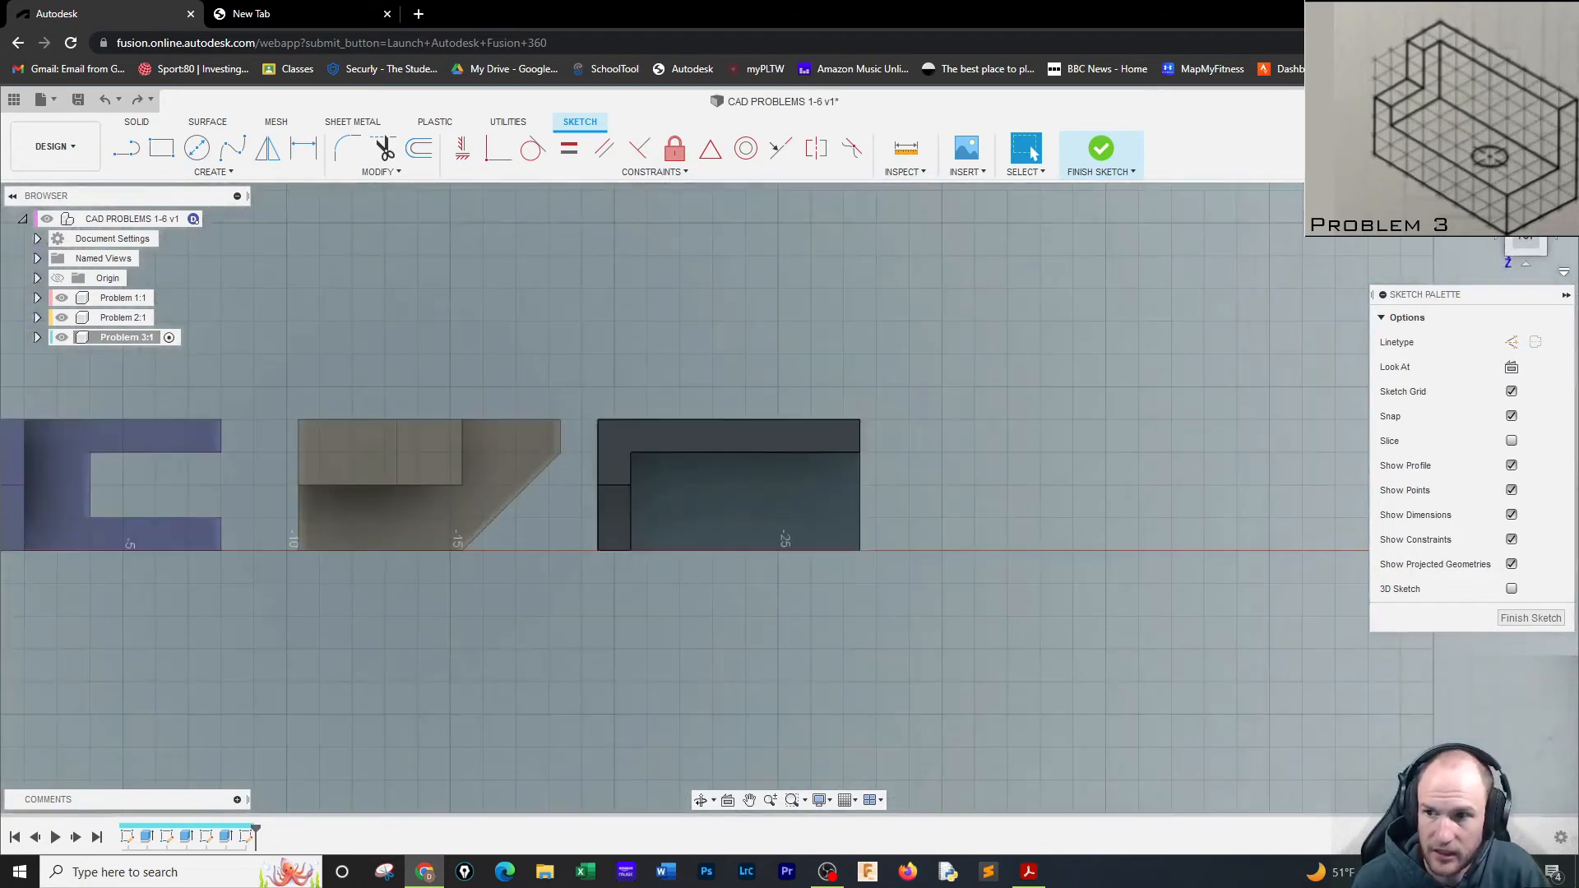
# Place a sketch point on the recessed floor toward its open end
pyautogui.click(230, 174)
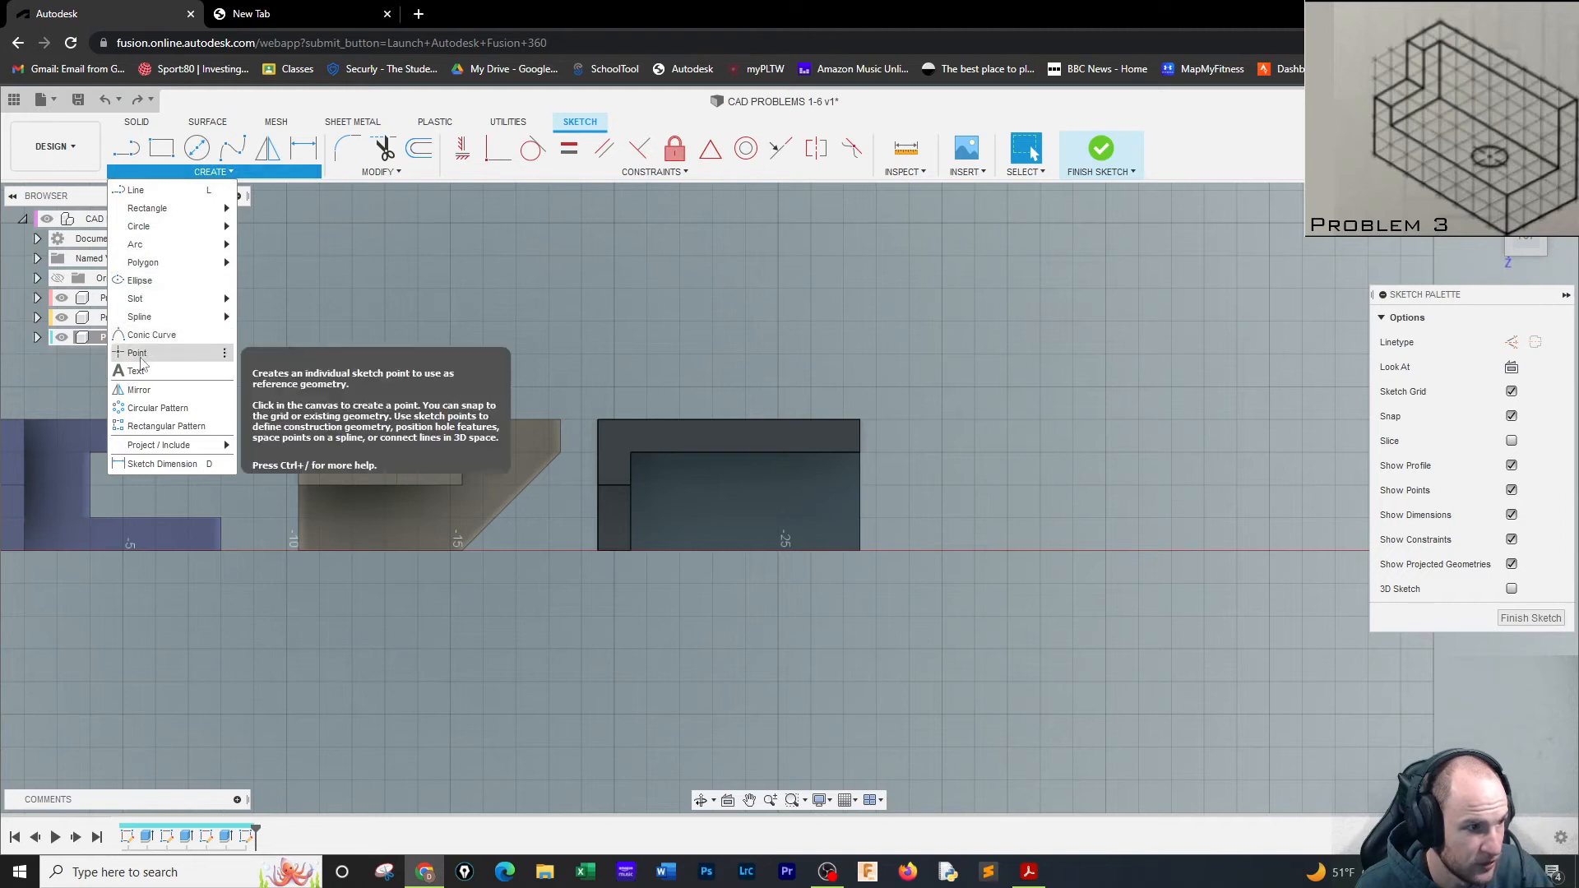
pyautogui.click(141, 358)
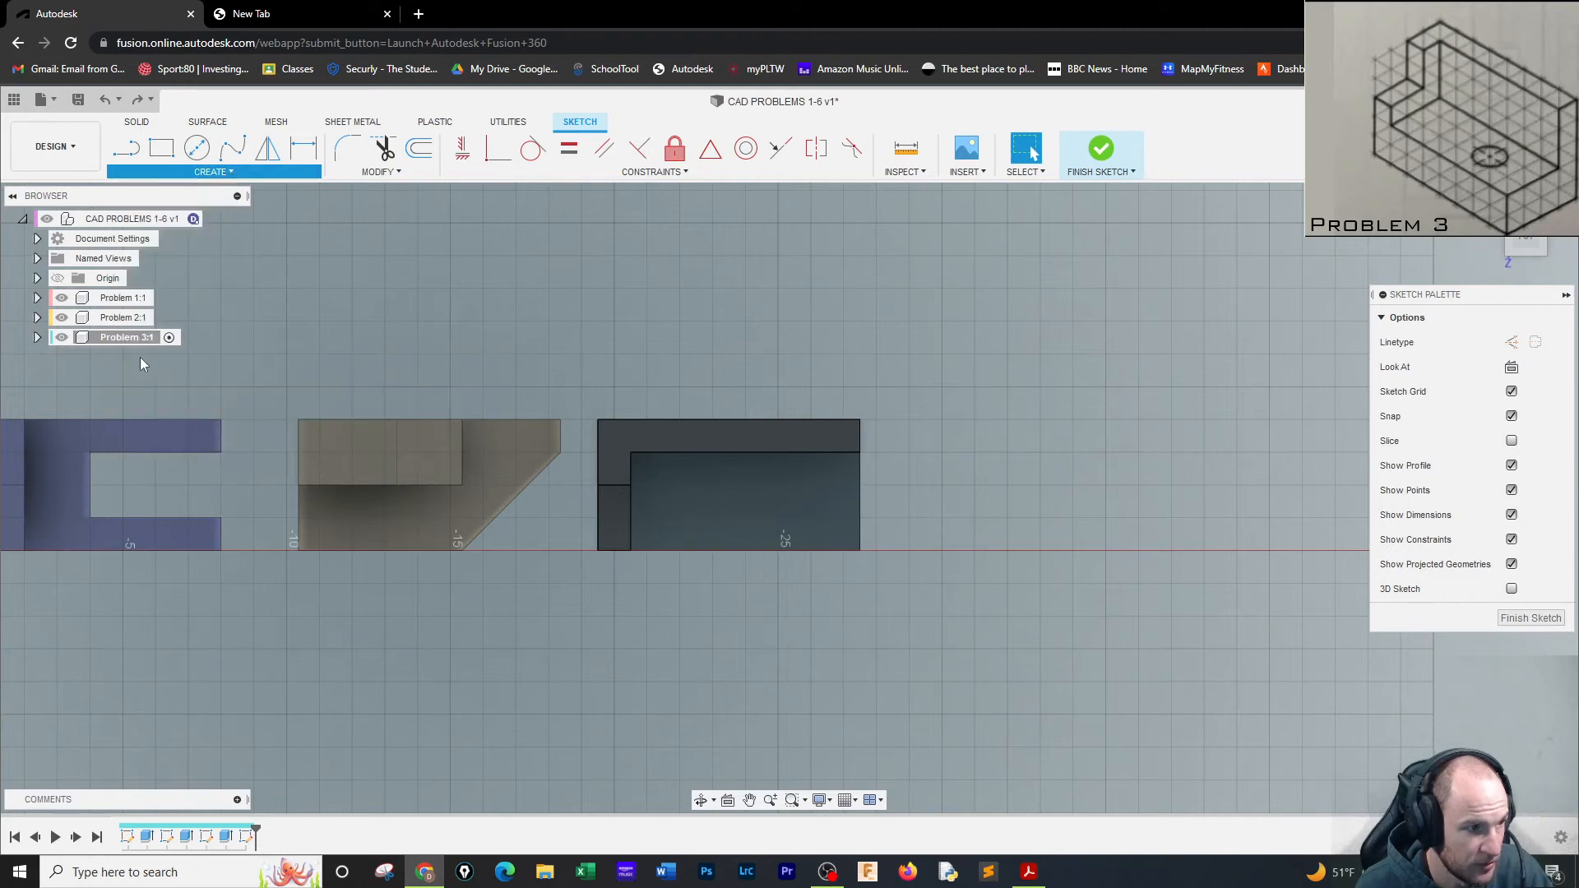
pyautogui.click(794, 500)
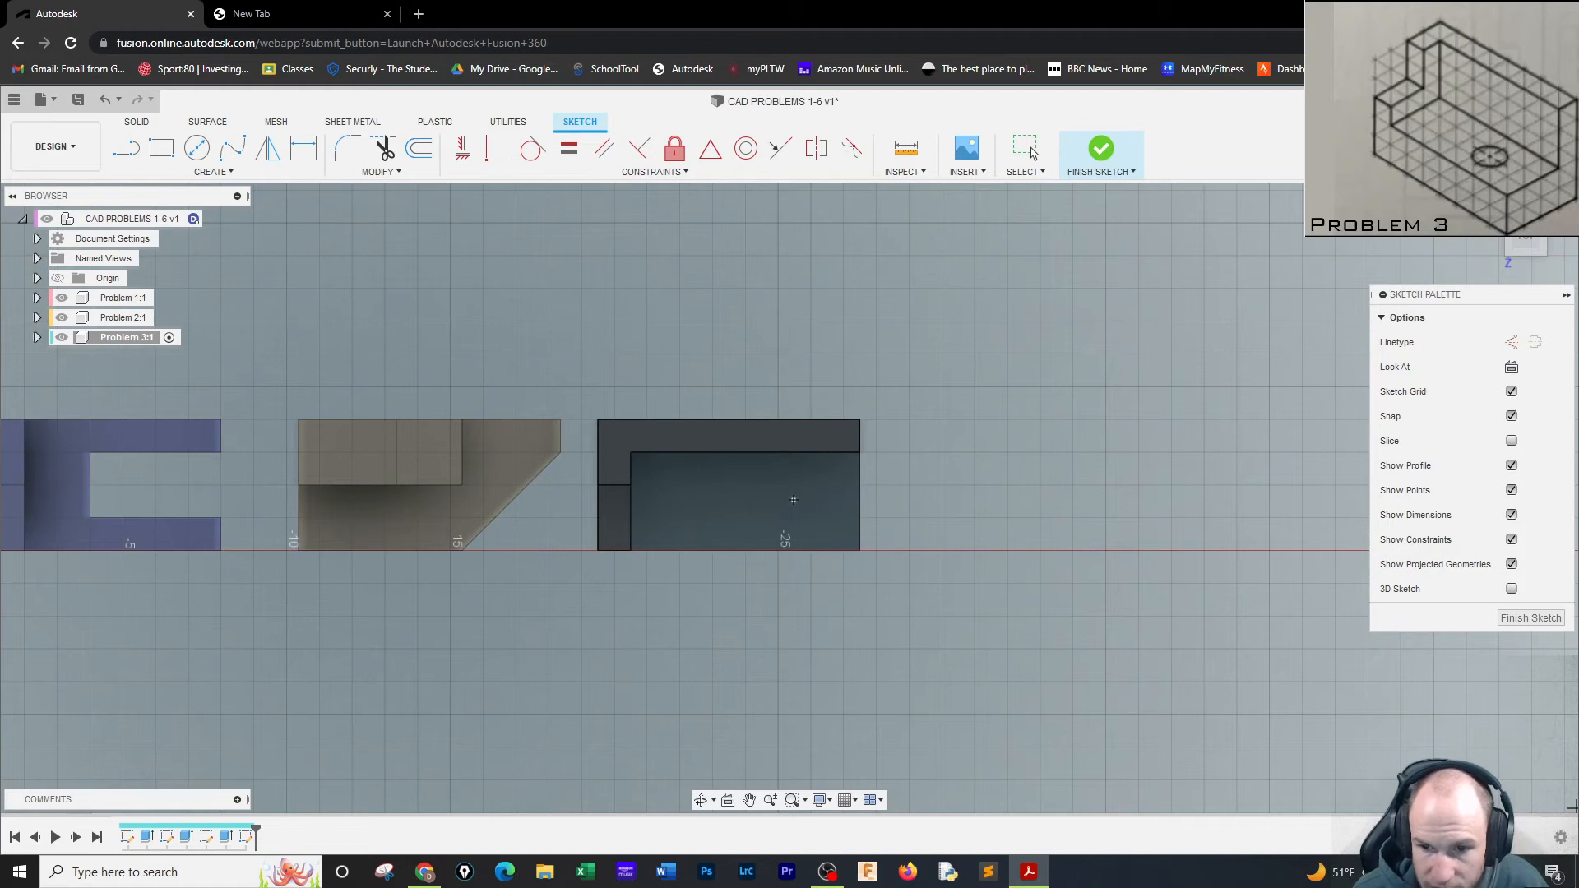
# Dimension the sketch point 1.5 in from the floor's long front edge
pyautogui.click(304, 148)
pyautogui.click(793, 500)
pyautogui.click(797, 550)
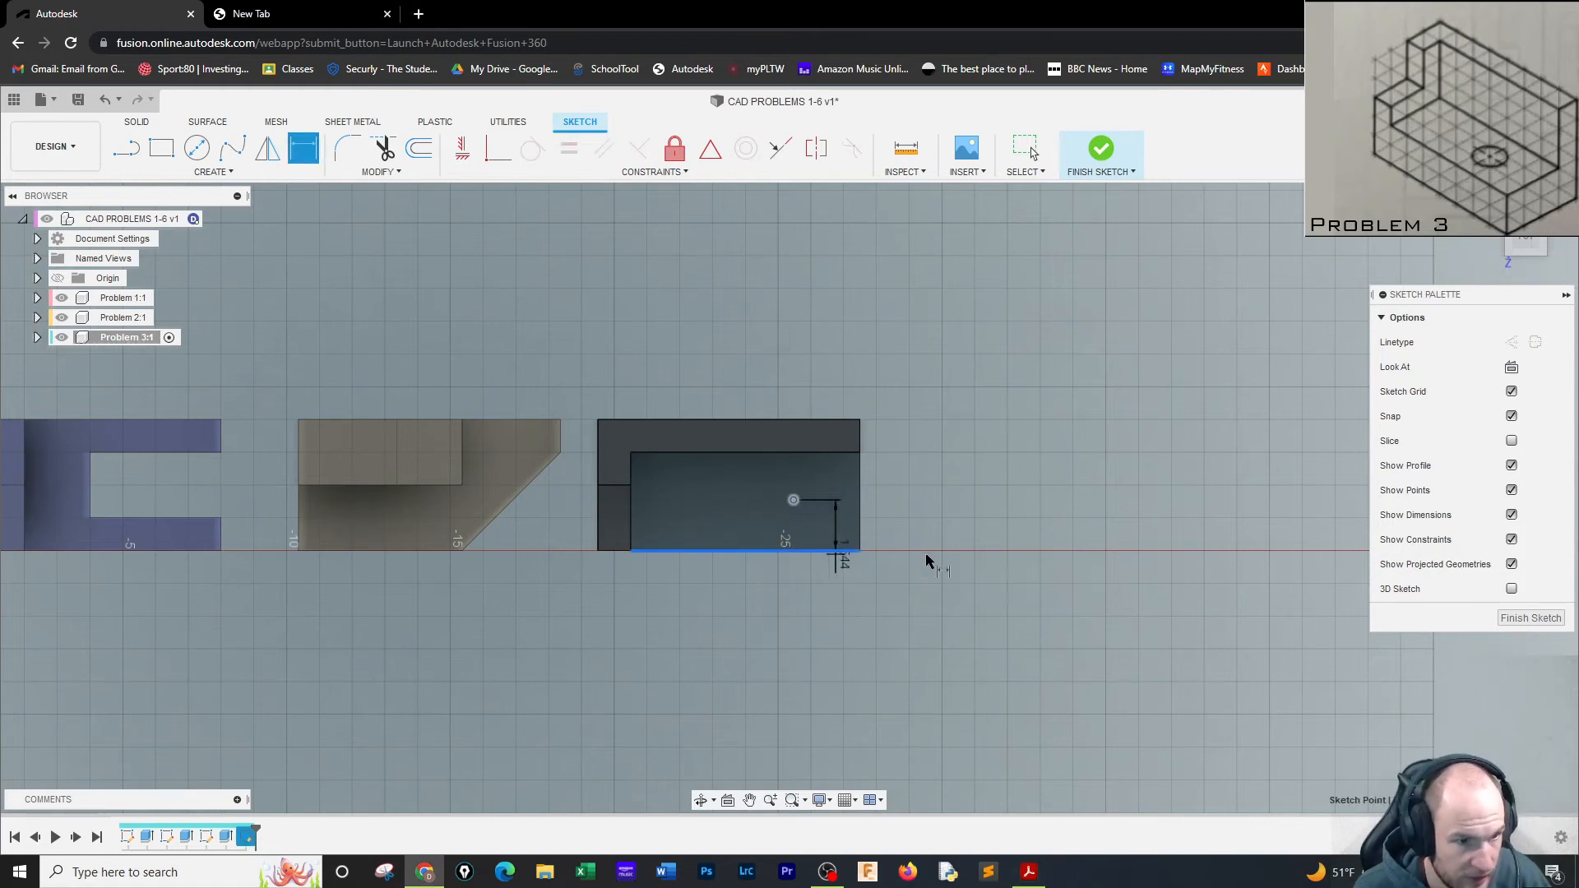
pyautogui.click(929, 559)
pyautogui.write('1.5')
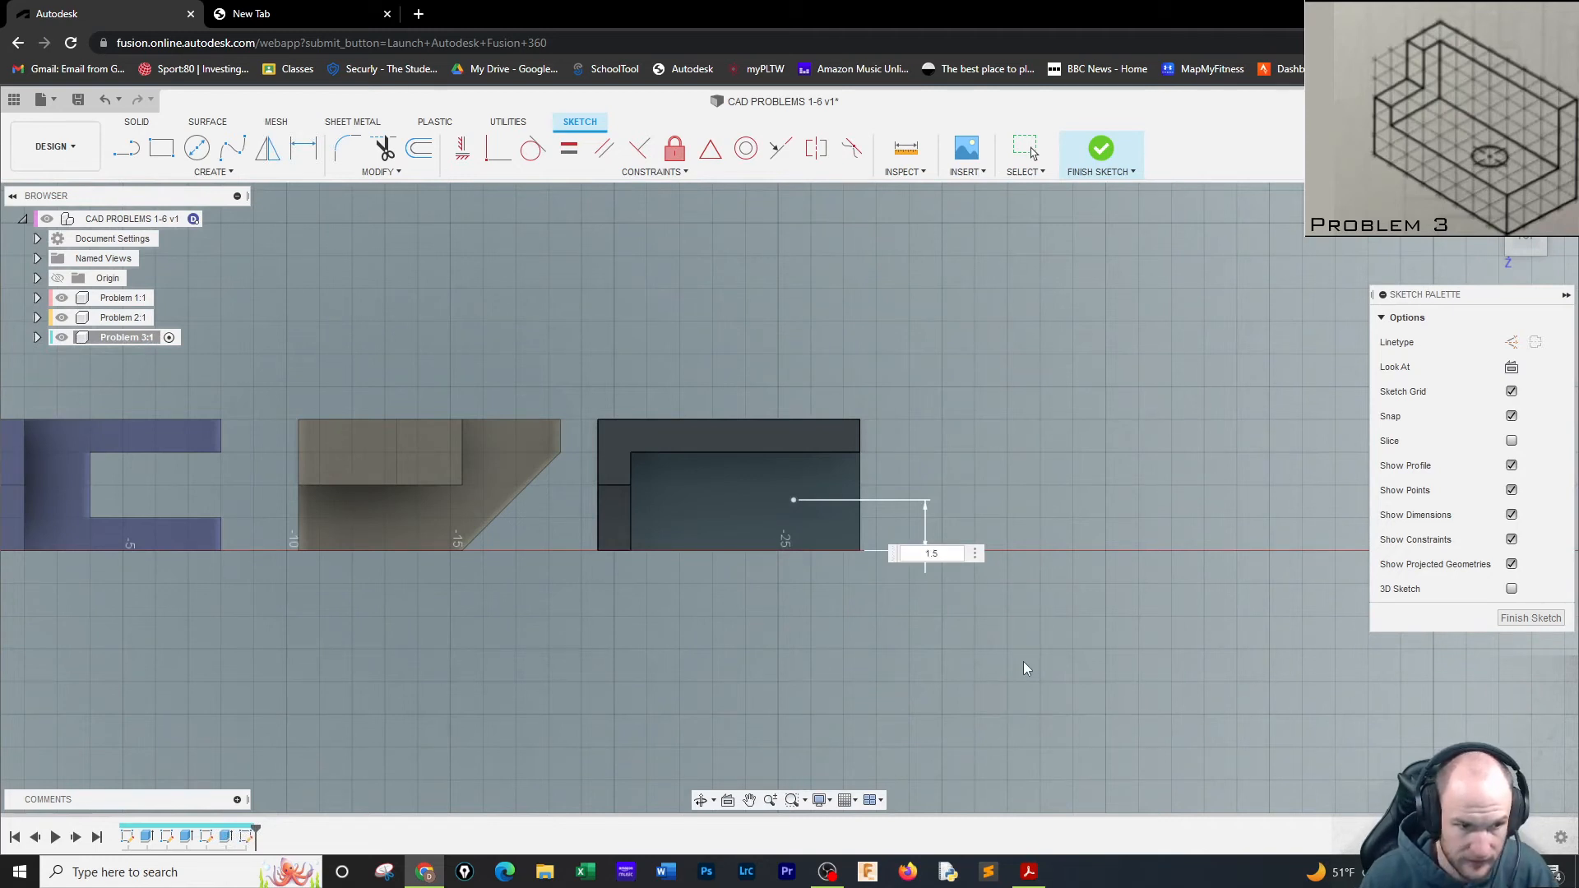
pyautogui.press('Return')
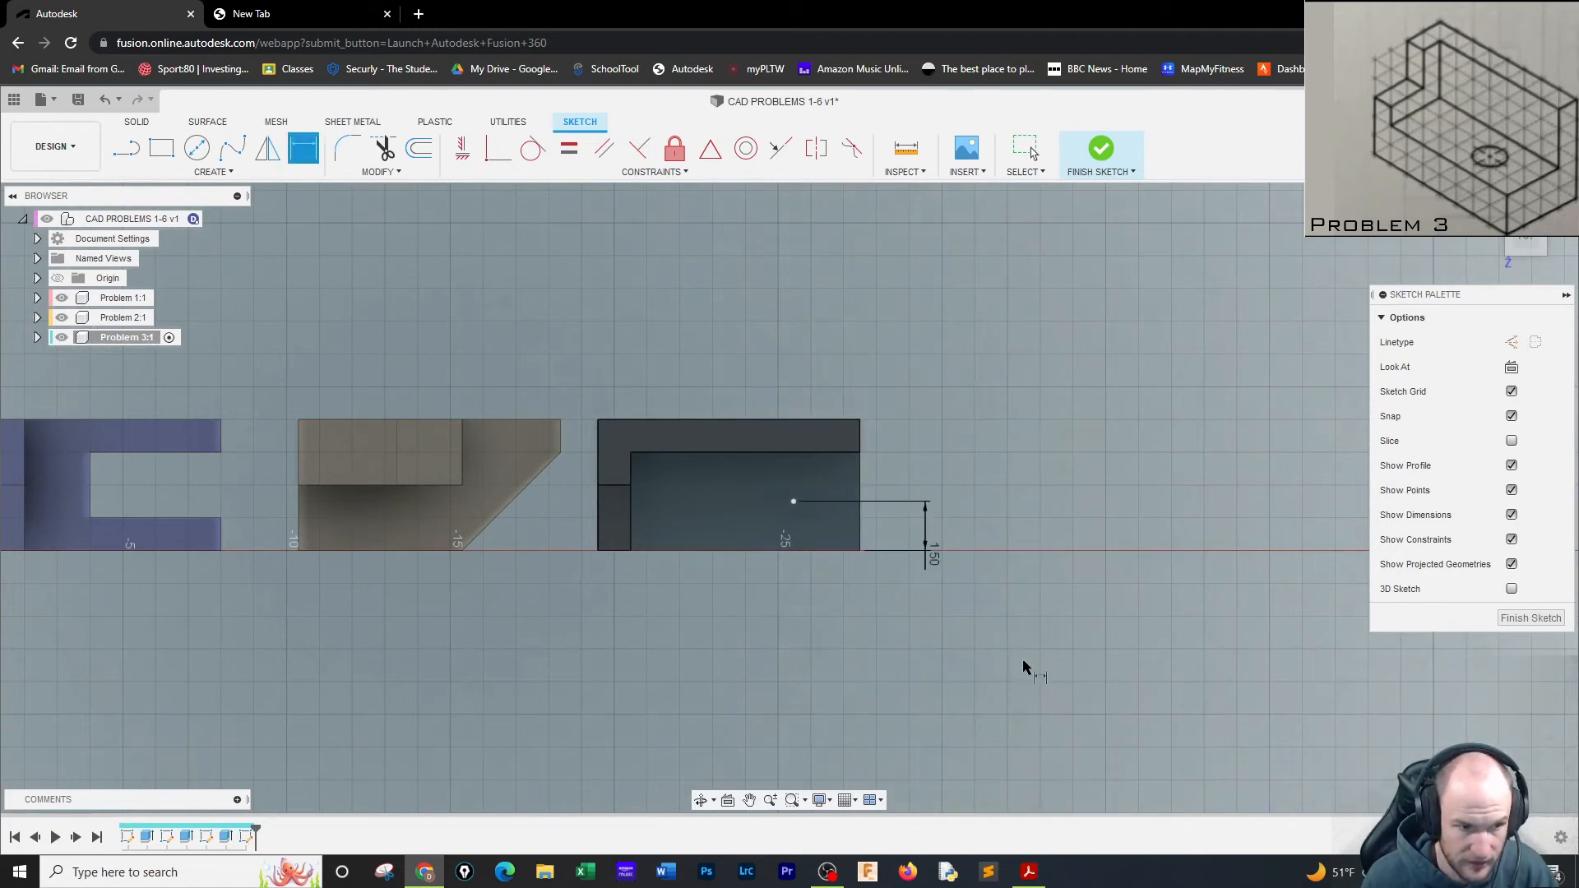
# Dimension the sketch point 2.5 in from the floor's short open-end edge, and finish the sketch
pyautogui.click(793, 502)
pyautogui.click(860, 510)
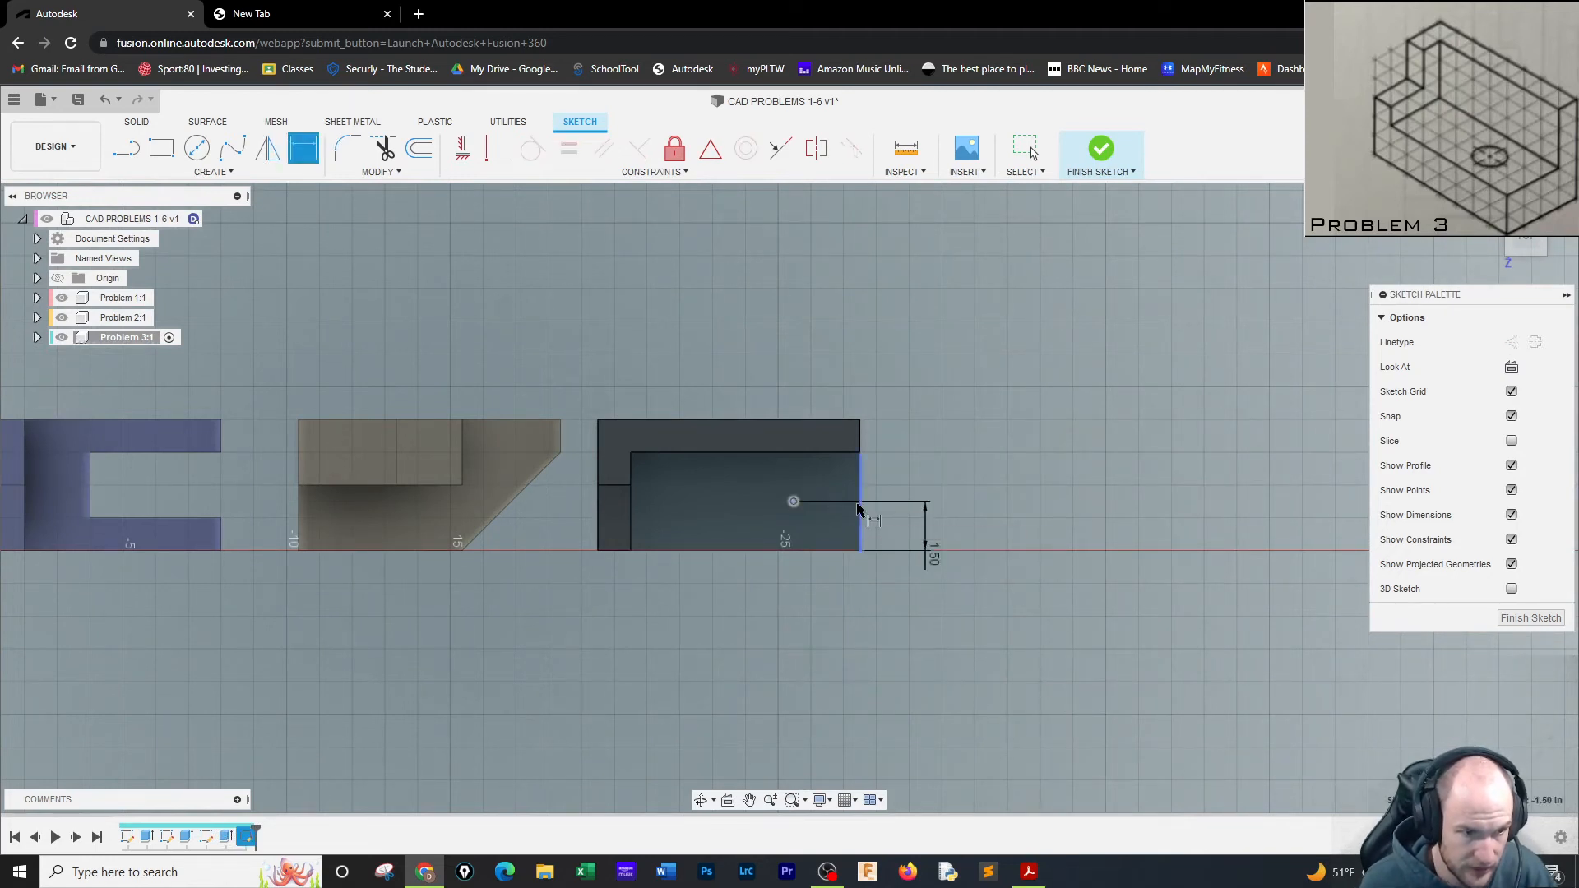
pyautogui.click(839, 605)
pyautogui.write('2')
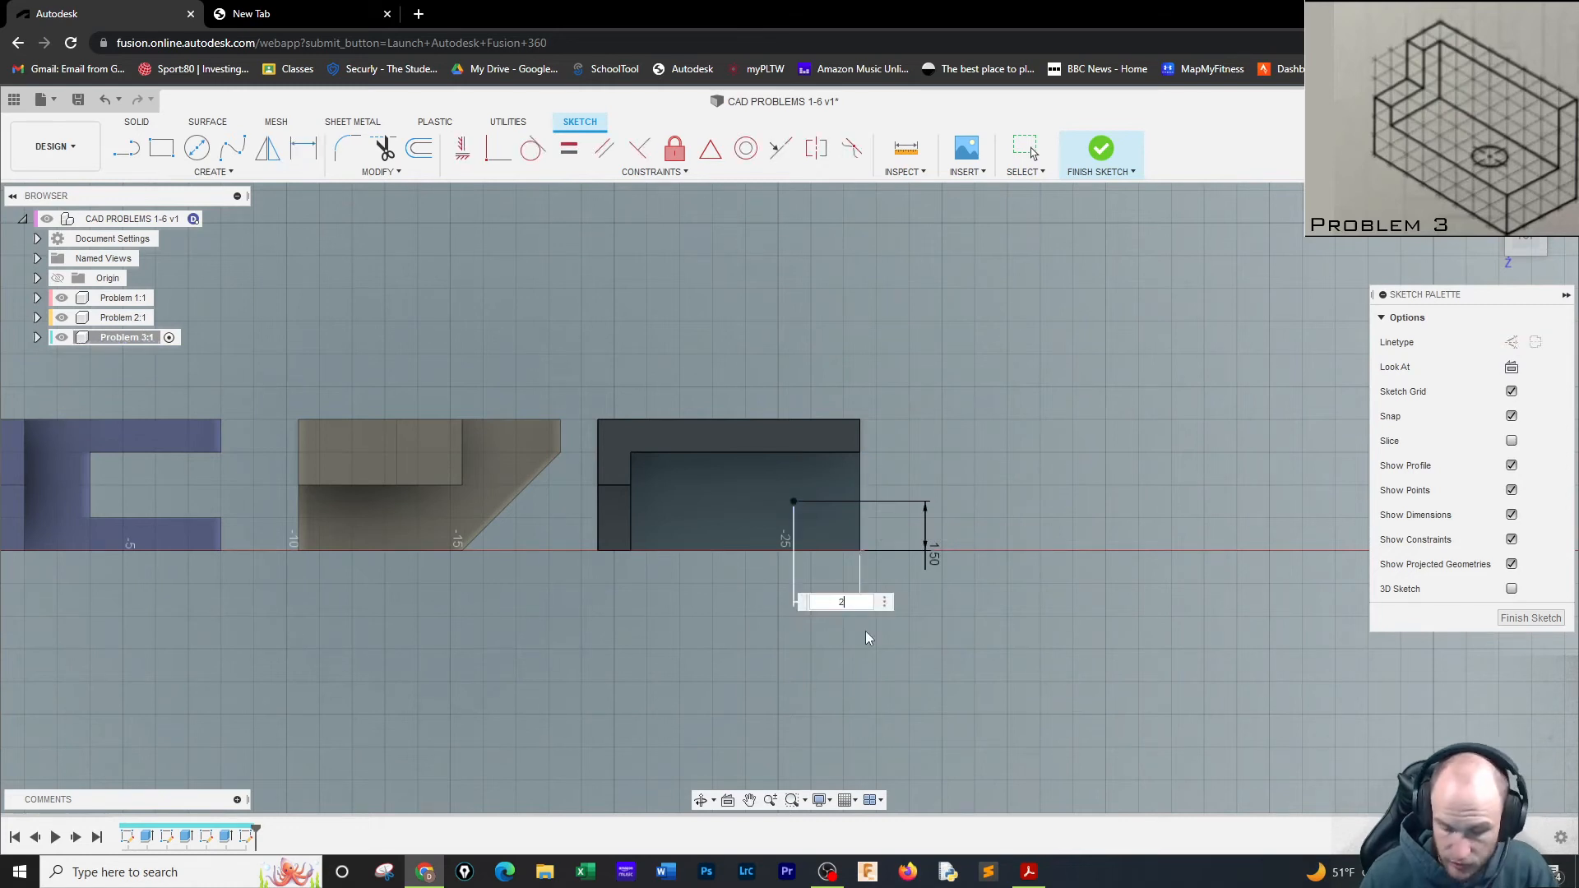
pyautogui.write('.5')
pyautogui.press('Return')
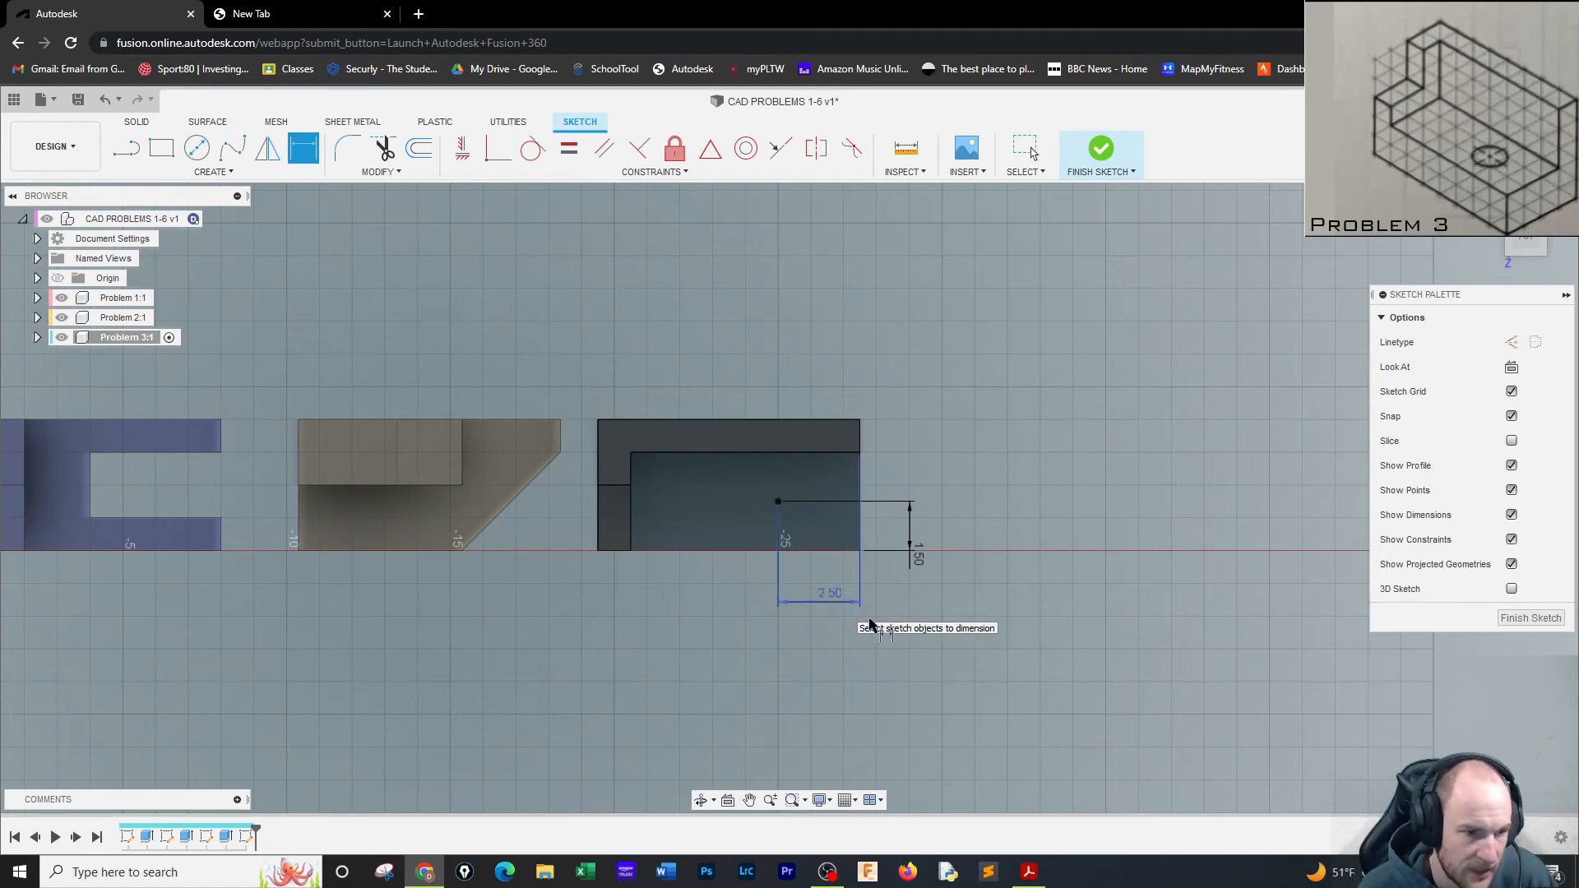
pyautogui.click(1101, 162)
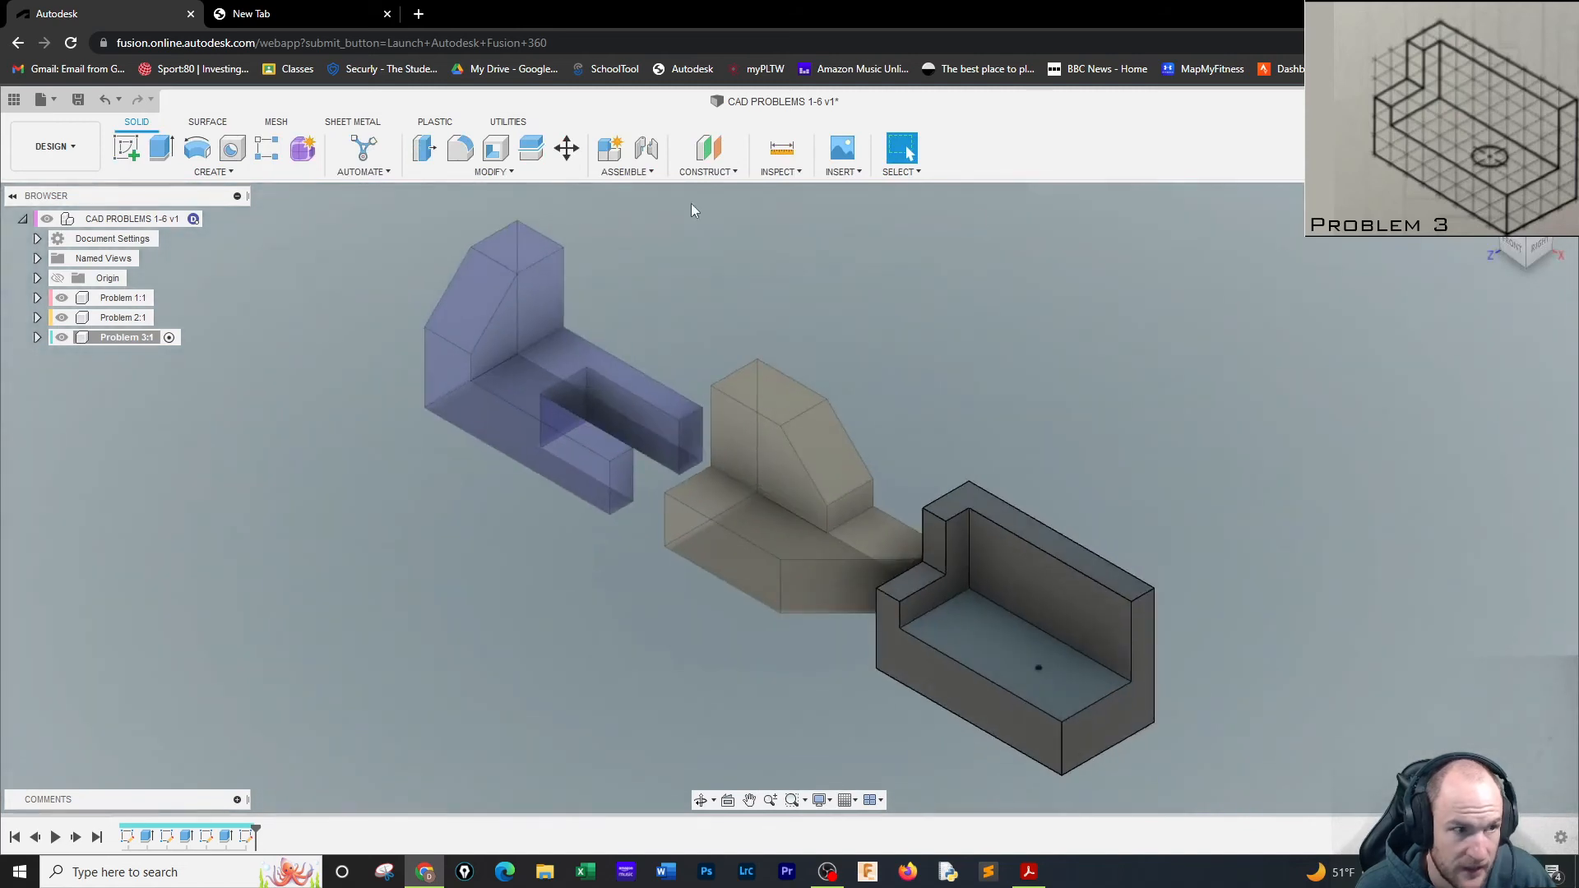
# Create a simple 1.25 in diameter hole at the floor's sketch point with its extents set to All
pyautogui.click(232, 148)
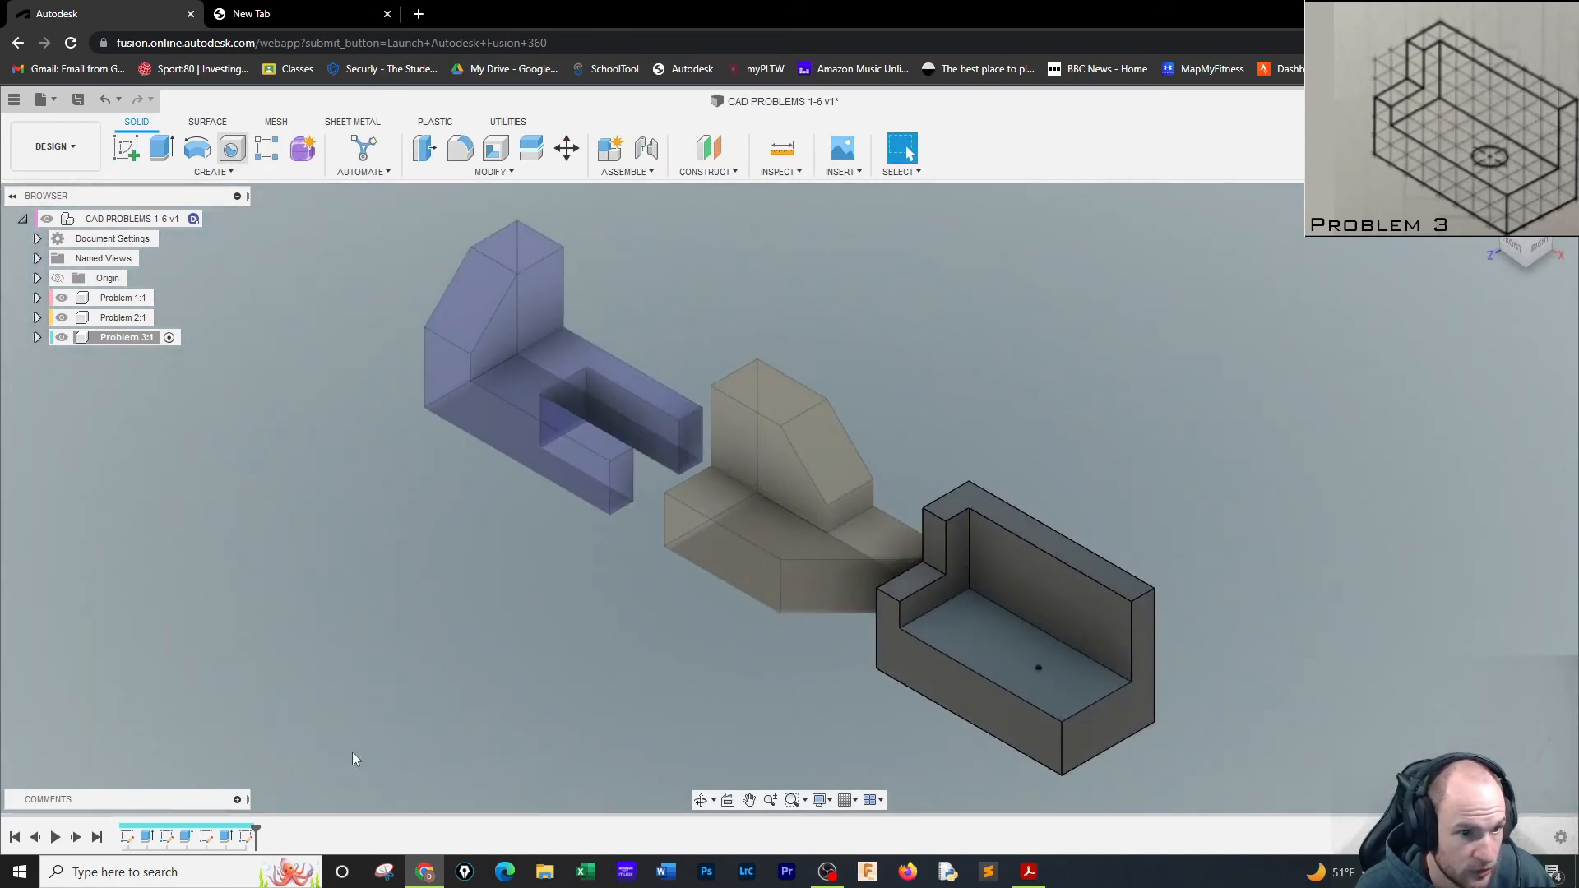
pyautogui.click(1039, 668)
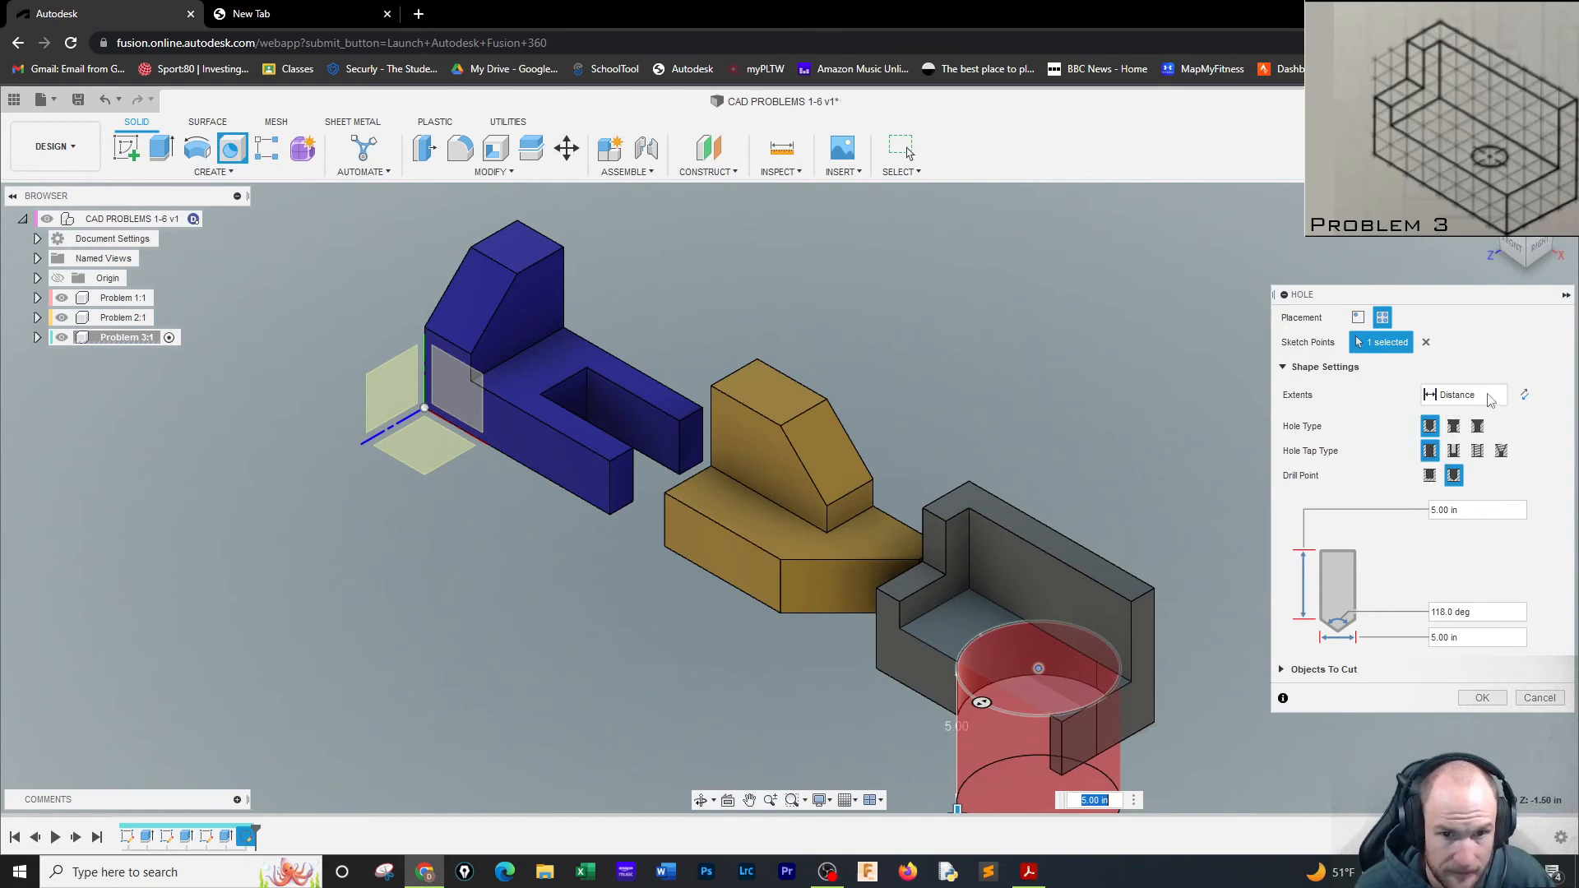
pyautogui.click(1464, 395)
pyautogui.click(1467, 453)
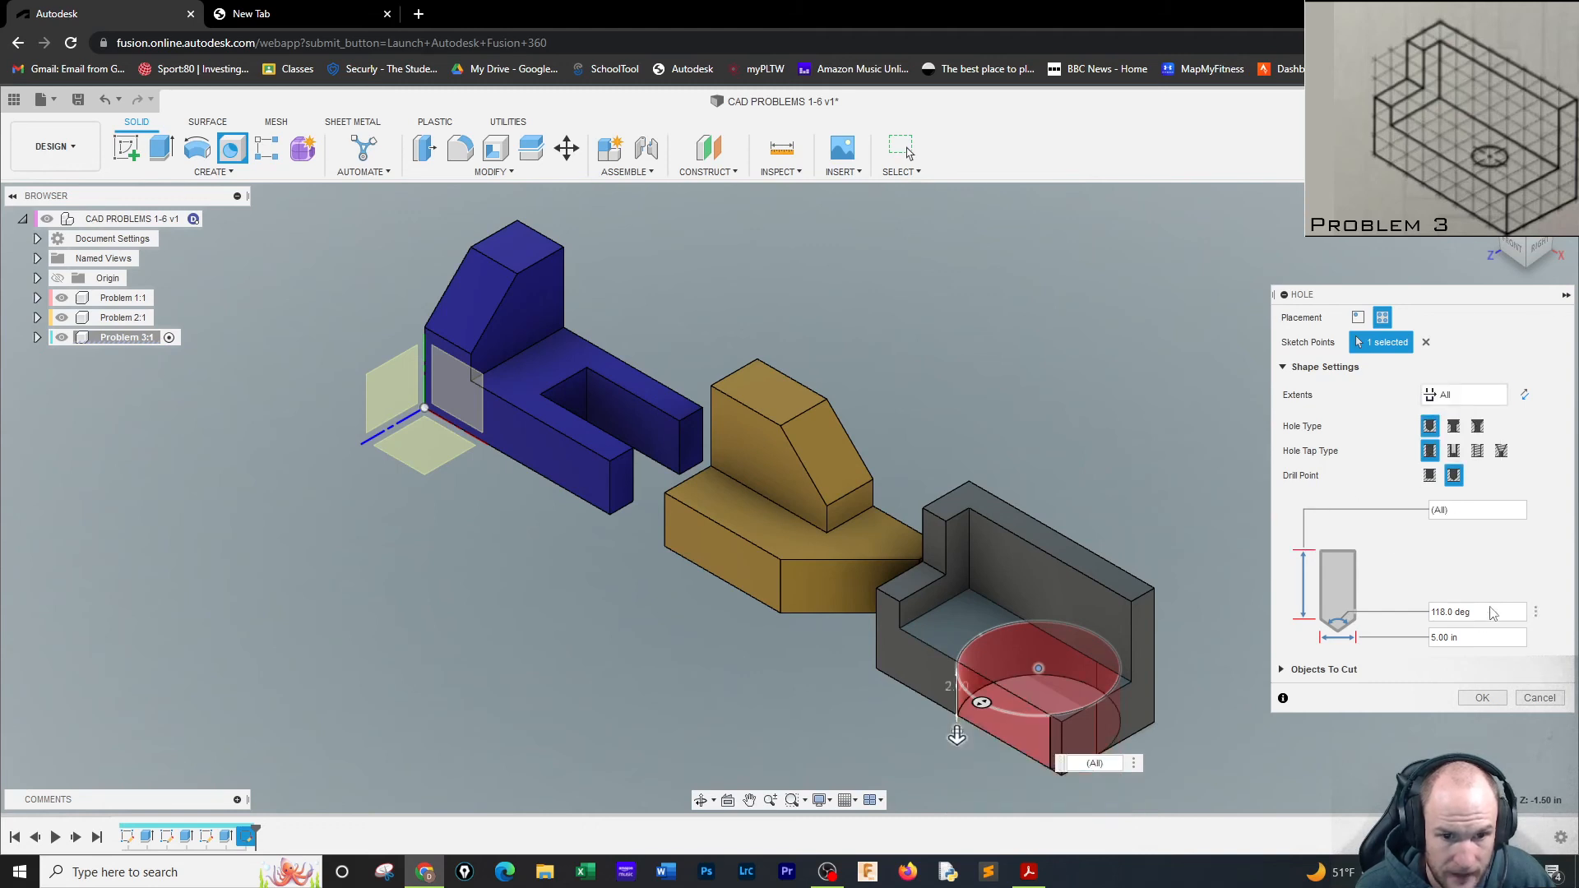
pyautogui.click(1468, 644)
pyautogui.write('1')
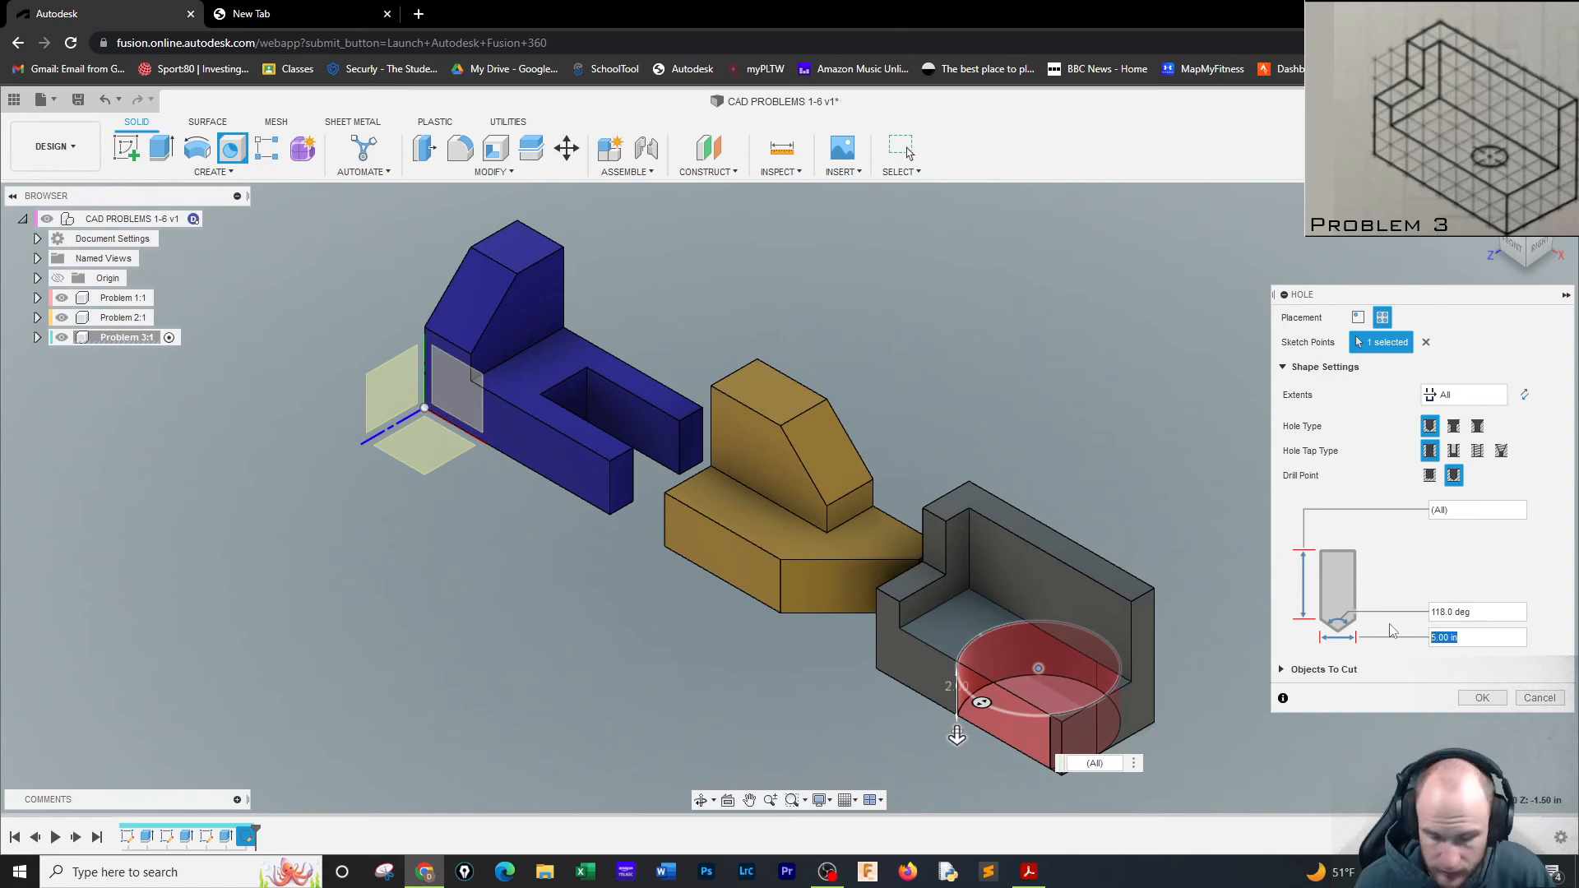
pyautogui.write('.25')
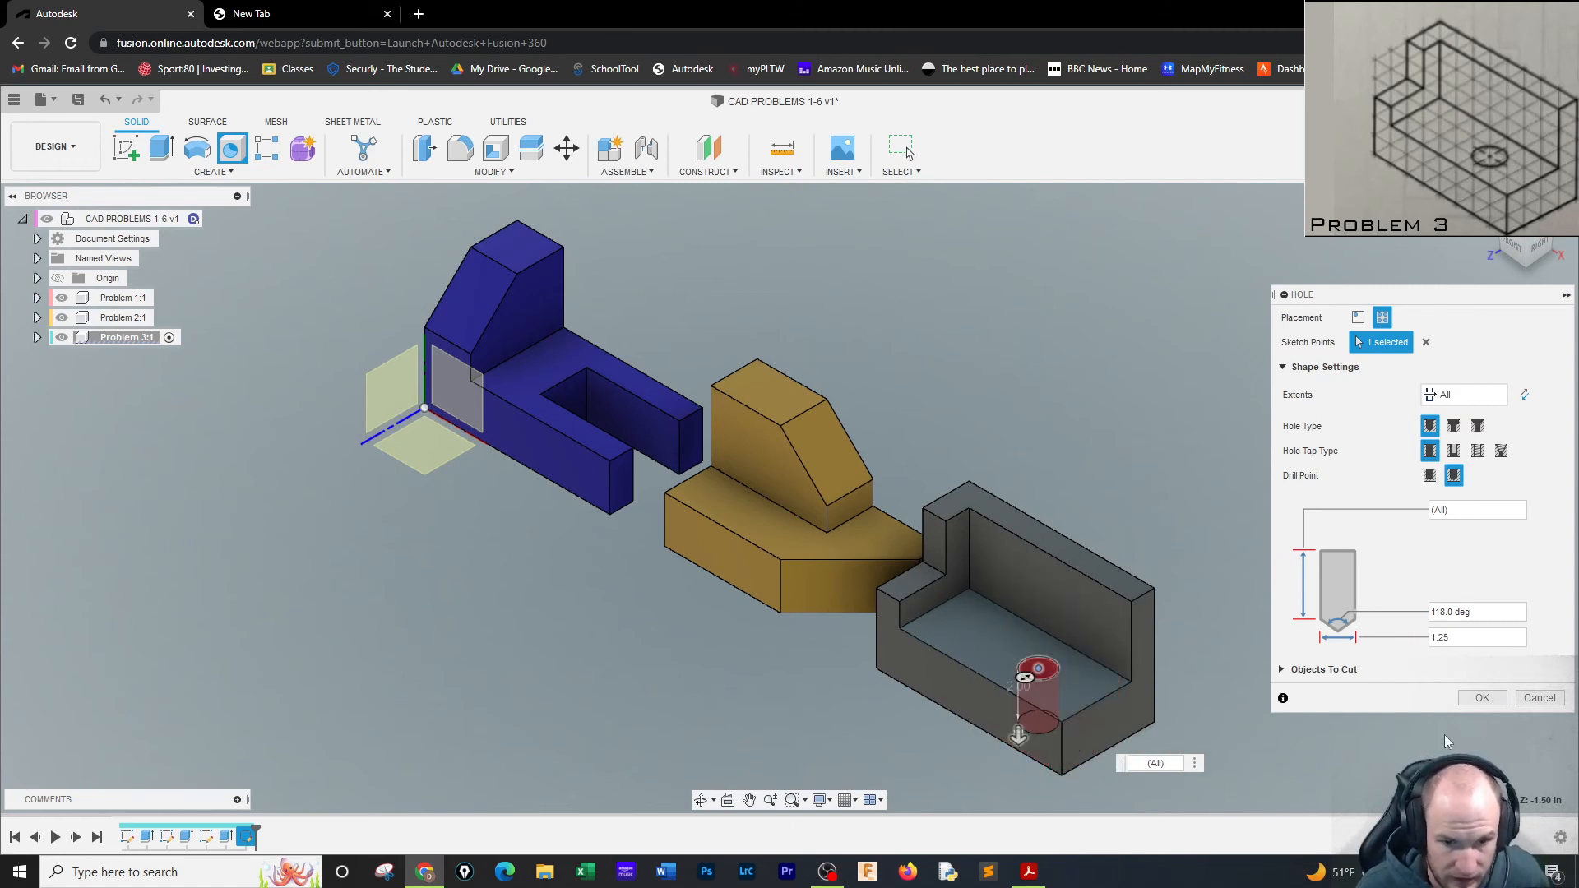
pyautogui.click(1478, 703)
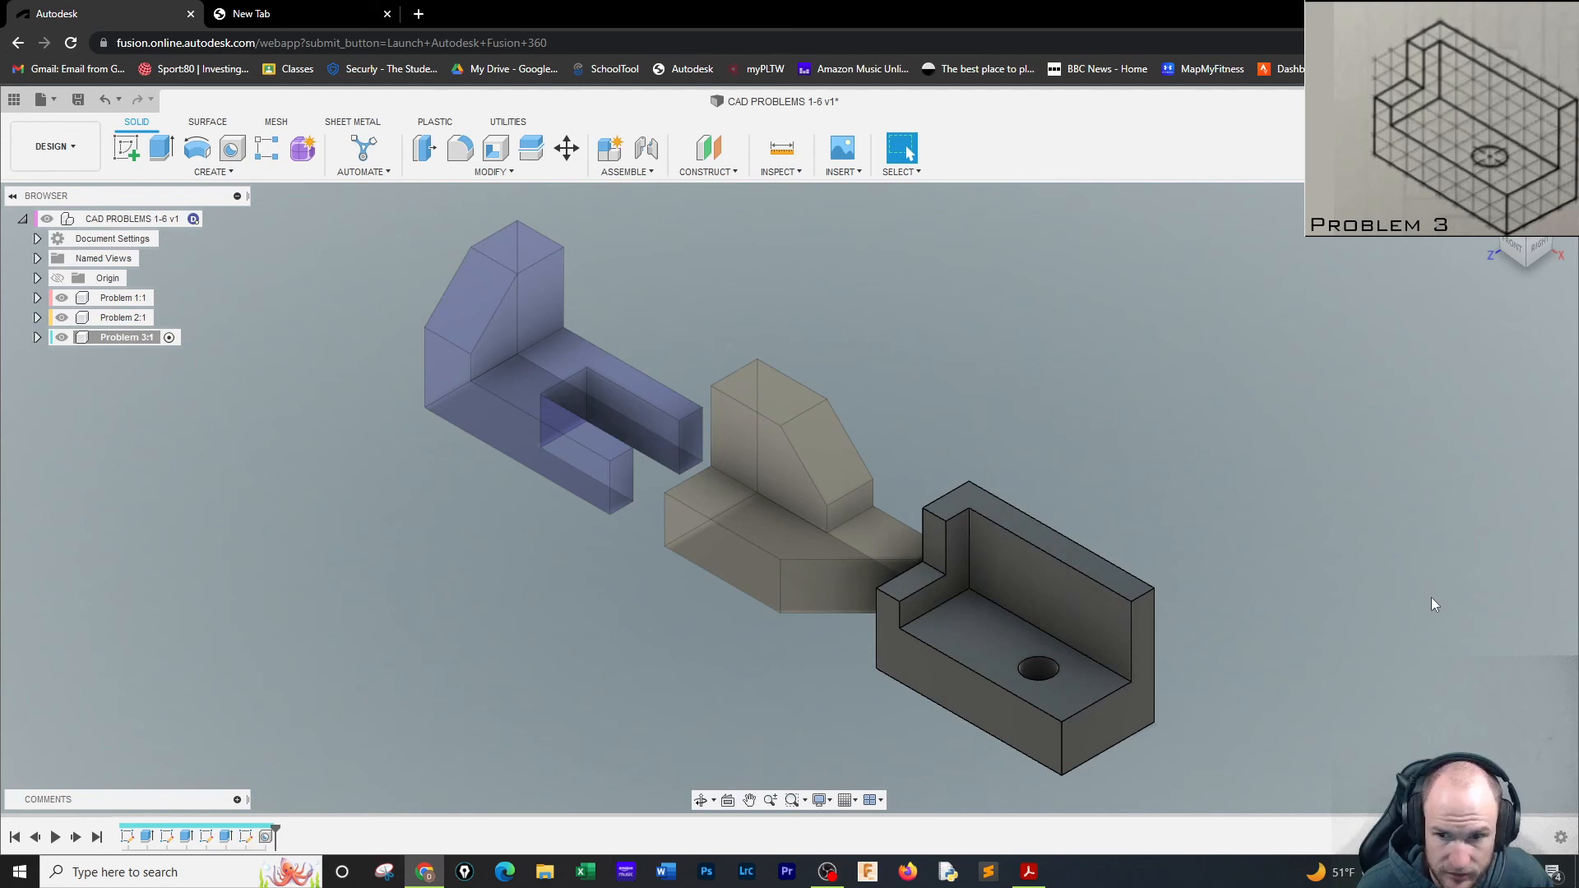
# Apply the Paint - Enamel Glossy (Red) appearance to the Problem 3 component and collapse the appearance settings
pyautogui.rightClick(90, 339)
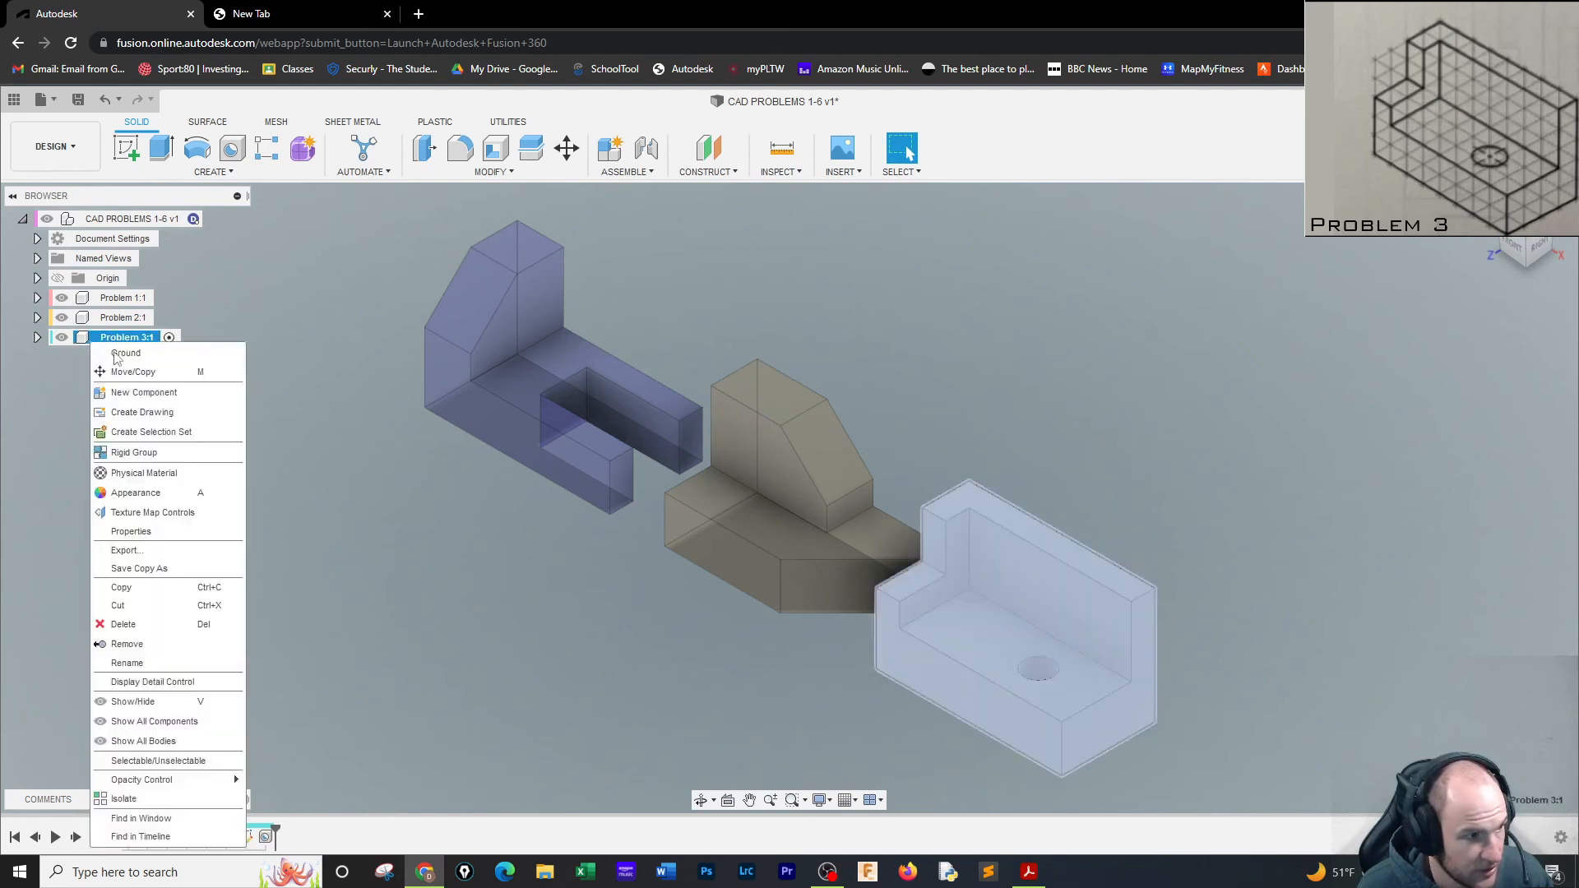
pyautogui.click(163, 492)
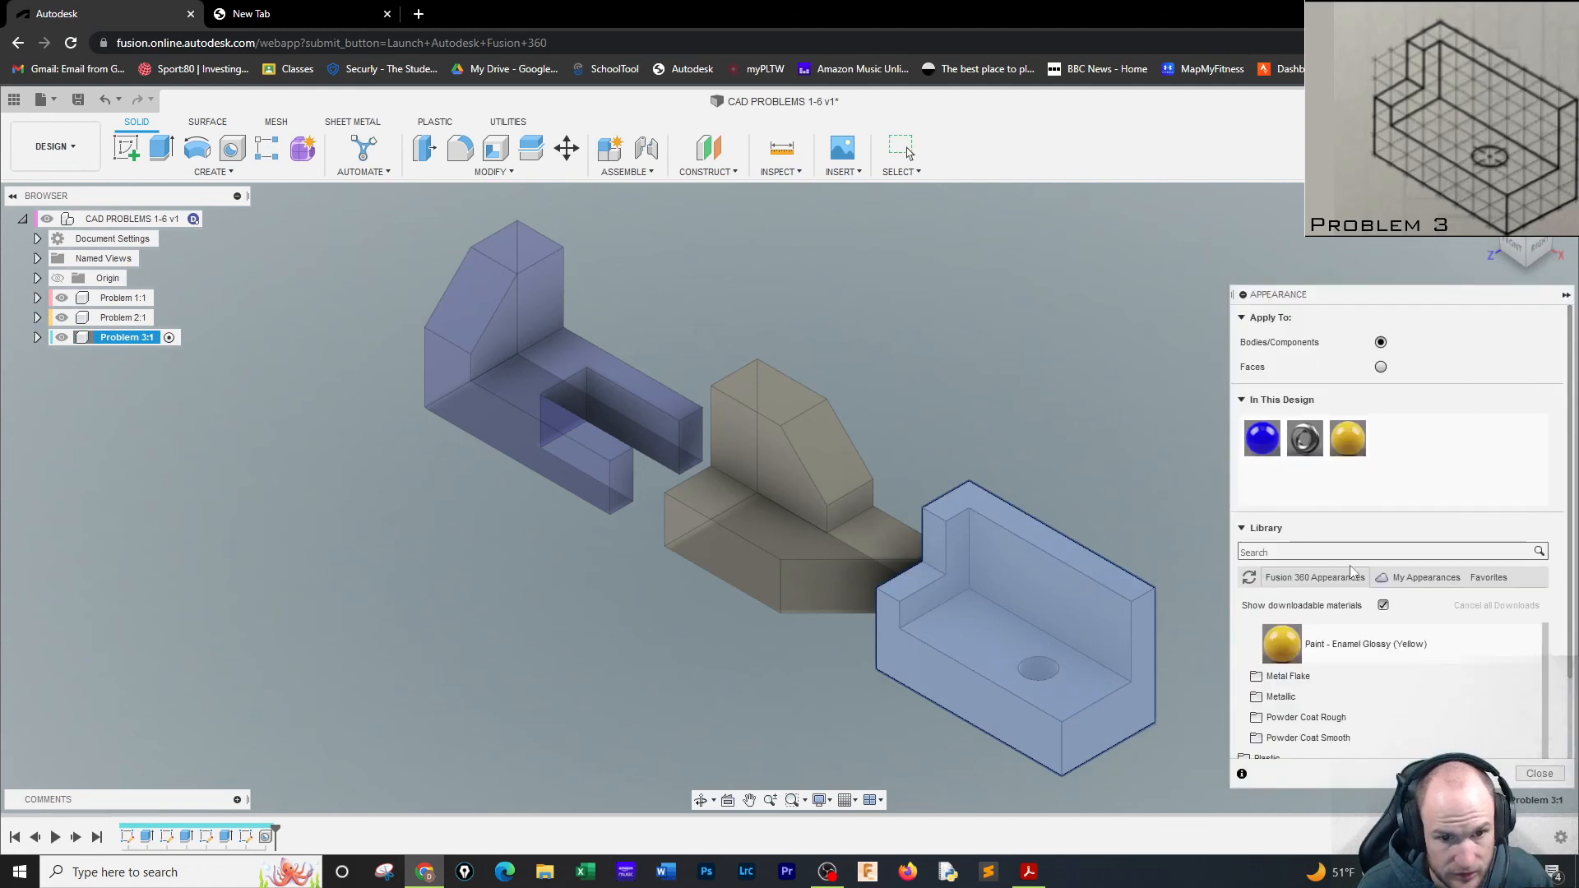
pyautogui.scroll(-3, 1357, 682)
pyautogui.moveTo(1281, 687); pyautogui.dragTo(1121, 707)
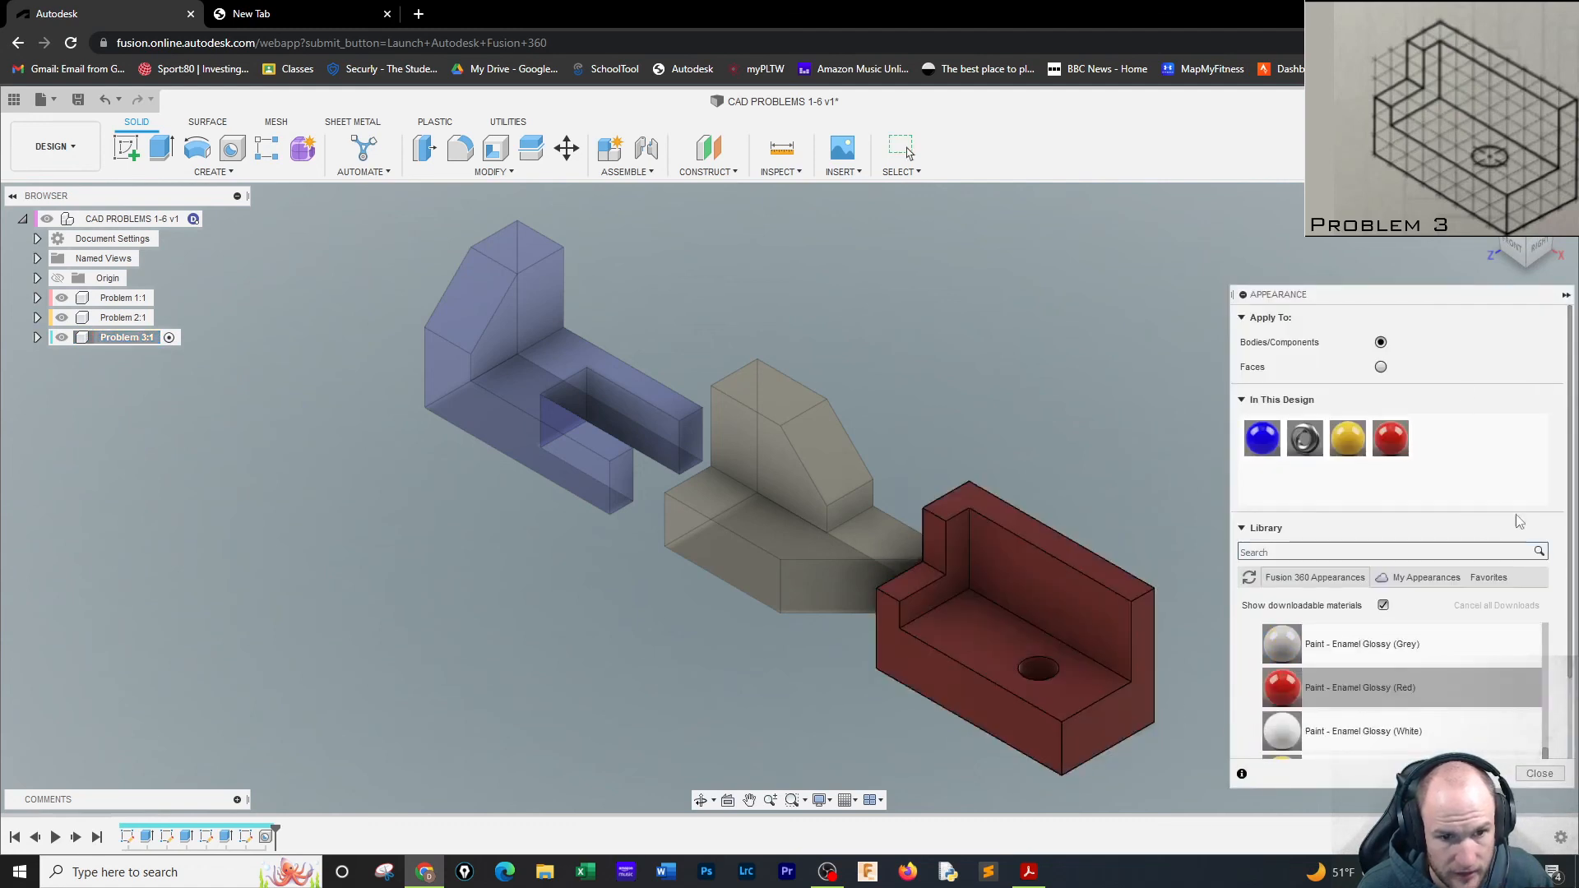
pyautogui.click(1565, 296)
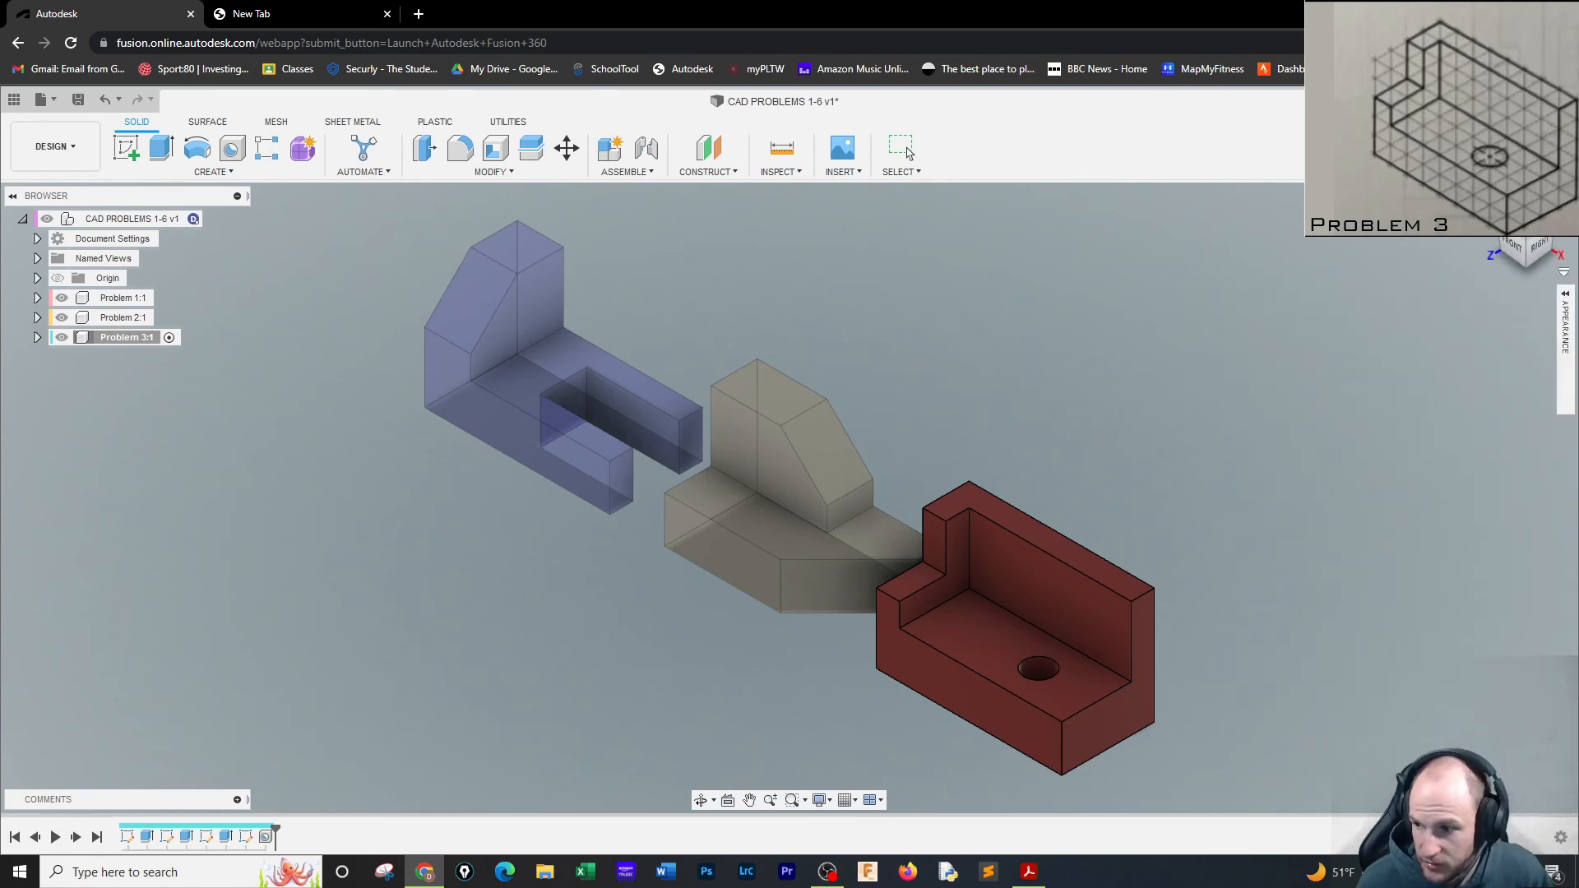